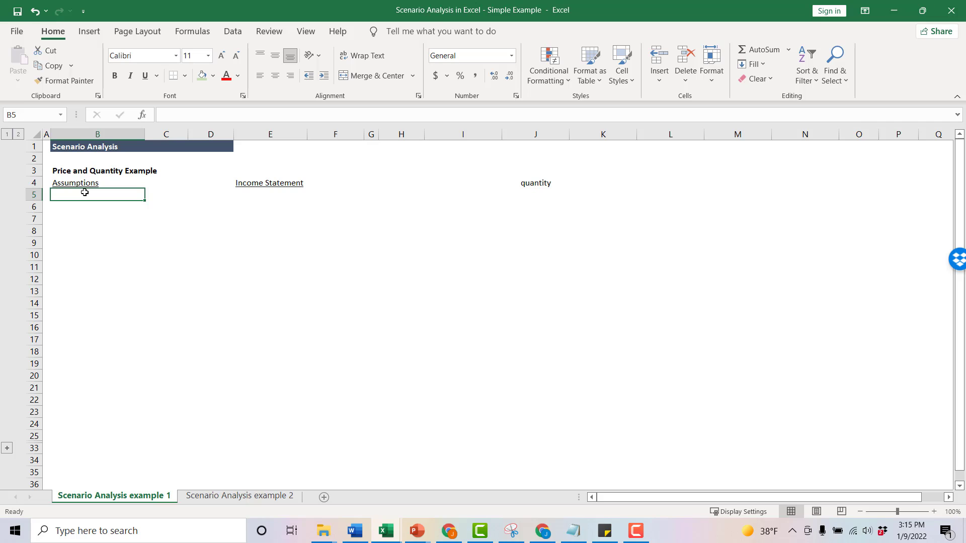
- Enter the assumptions Quantify Sold 12,000 and Price per unit 85
type("Quan")
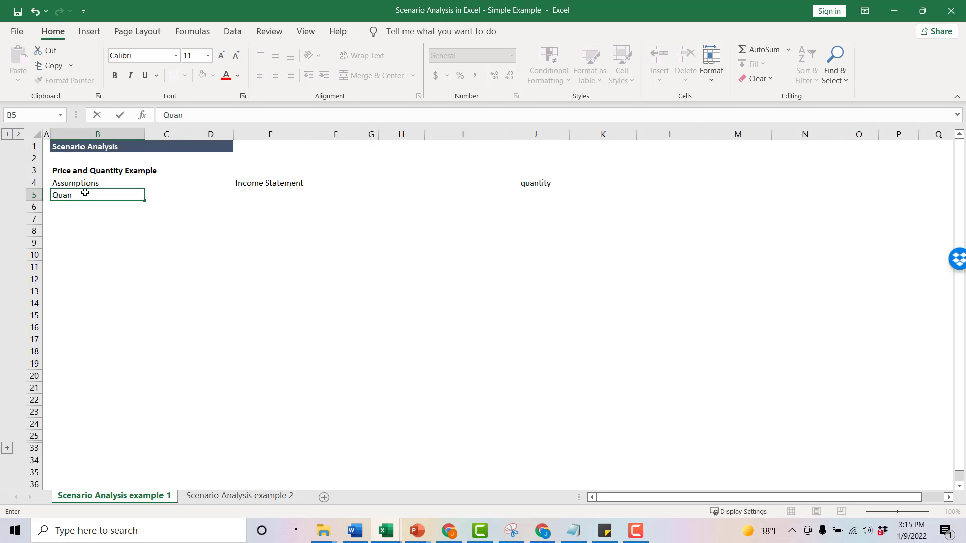
type("tify Sold")
key("Tab")
type("12")
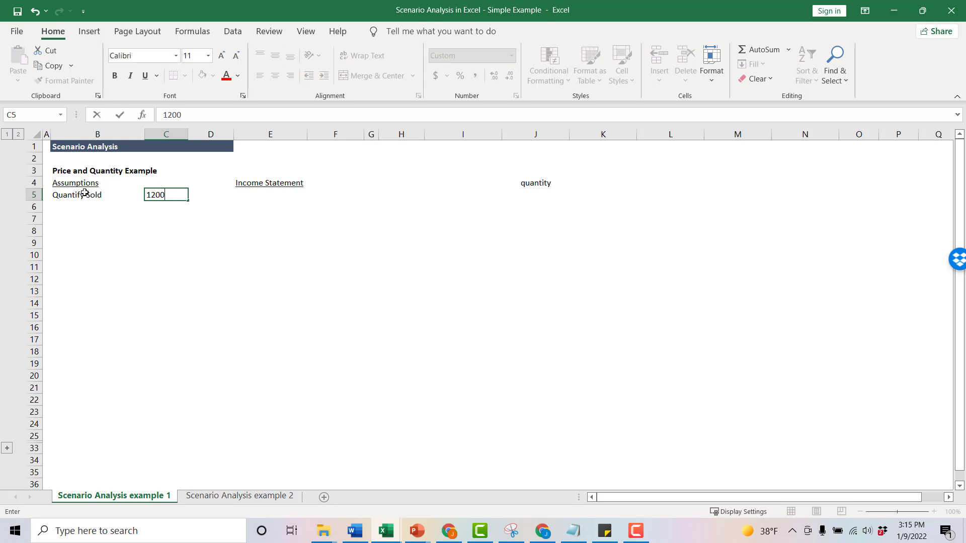
key("Return")
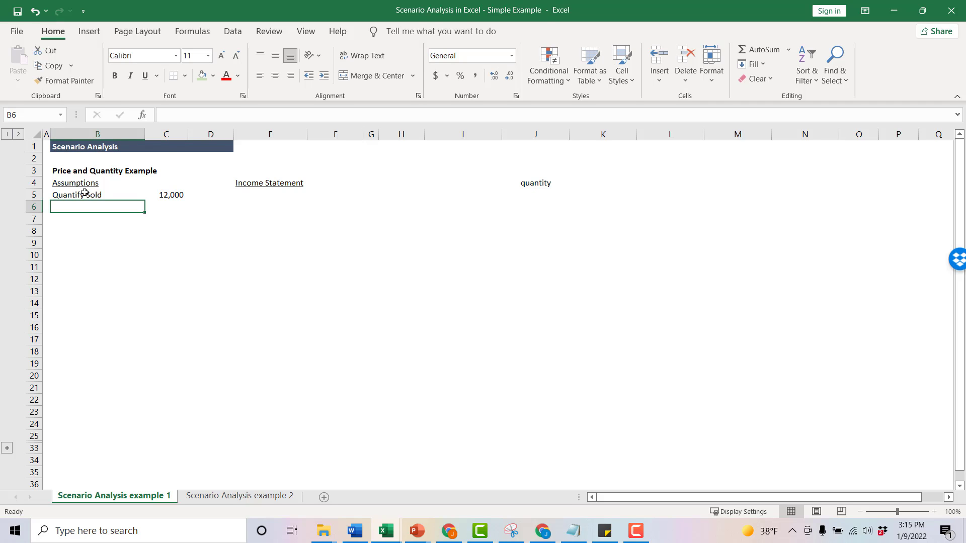
type("Price per unit")
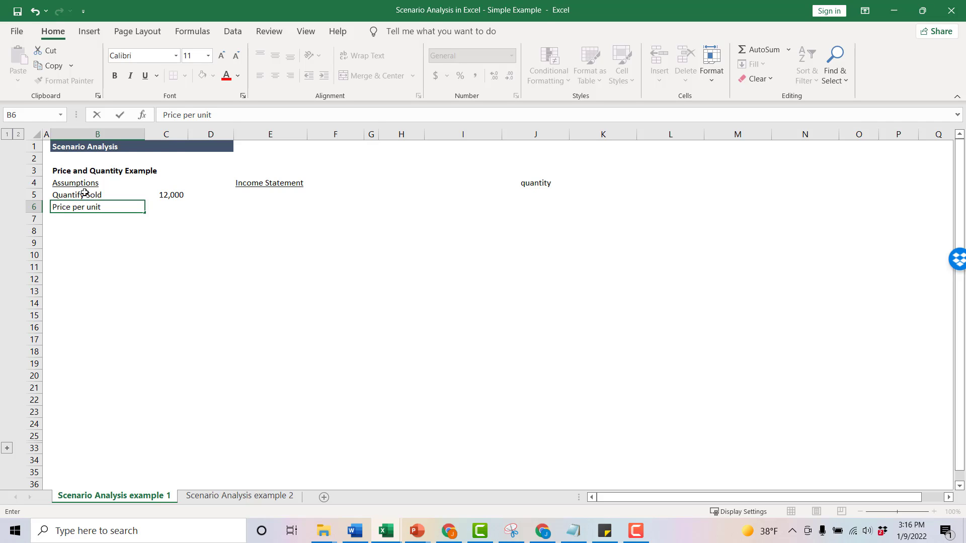
key("Tab")
type("85")
key("Return")
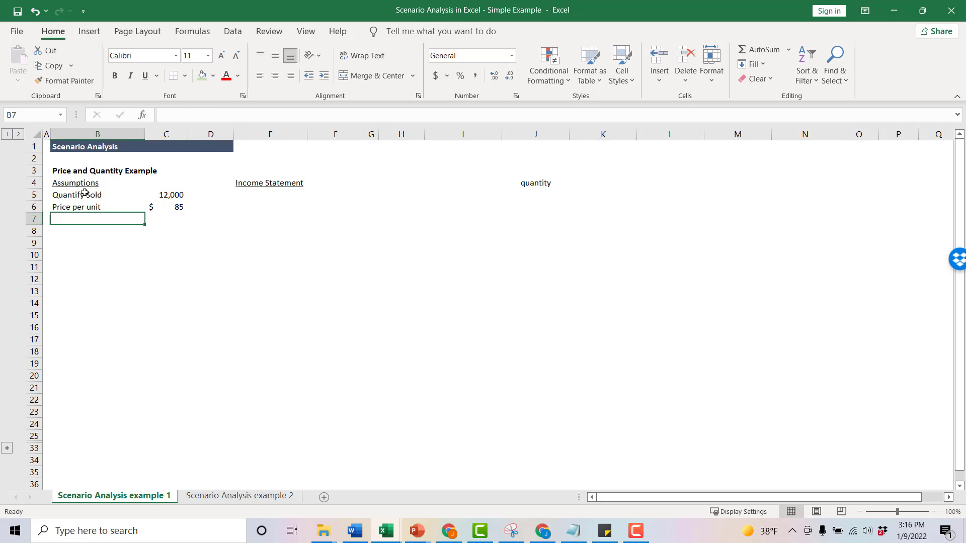
- Add Cost per unit 18 and SG&A costs 550,000 below them
type("Cost per unit")
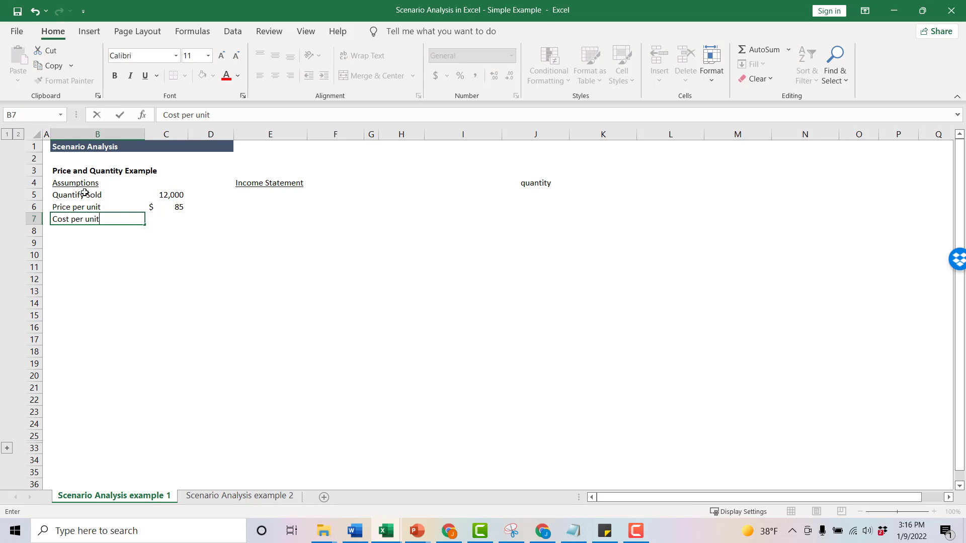
key("Tab")
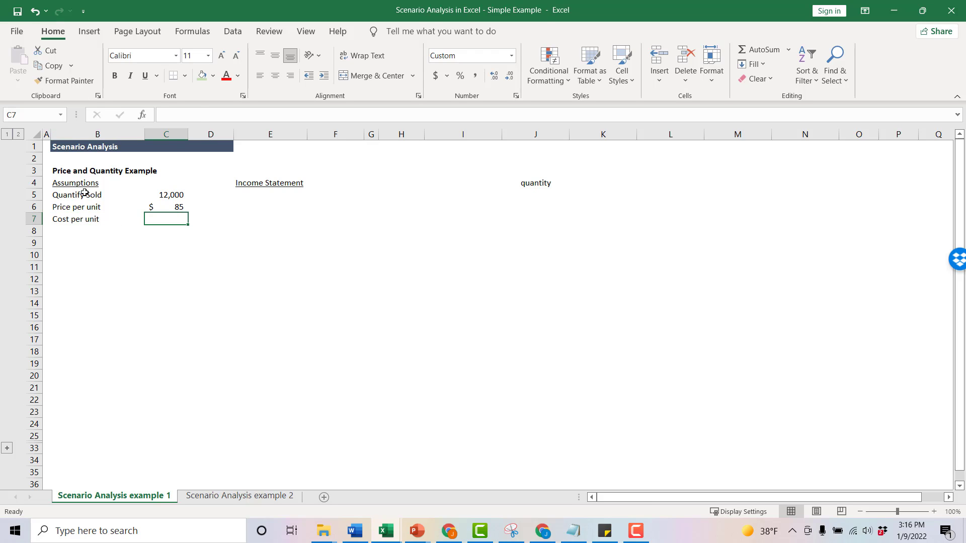
type("18")
key("Return")
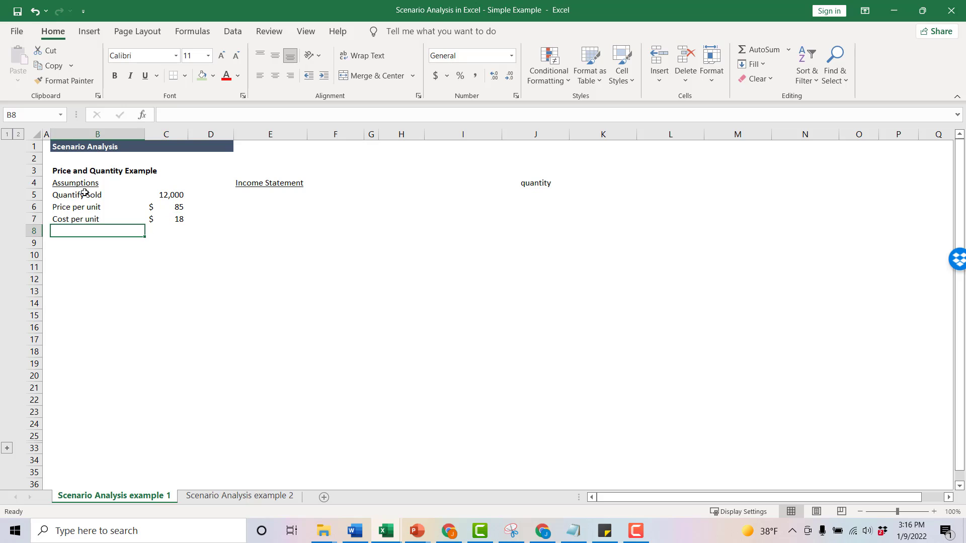
type("SG&A")
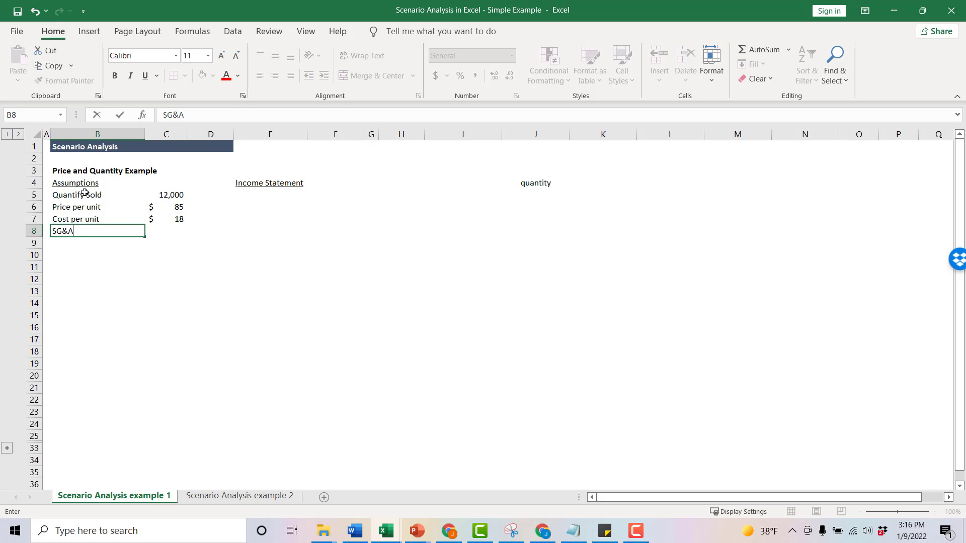
type(" costs")
key("Tab")
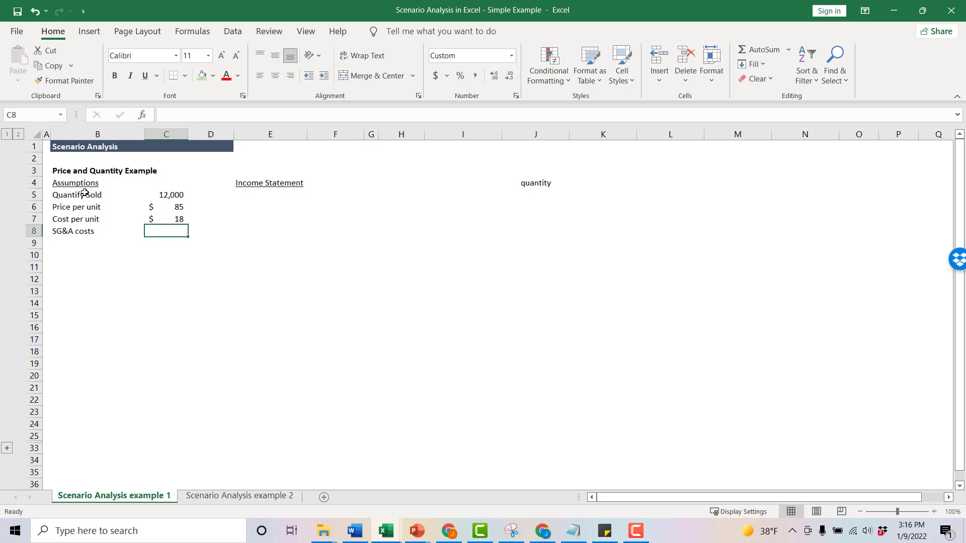
type("550,000")
key("Tab")
key("Up")
key("Up")
key("Up")
key("Right")
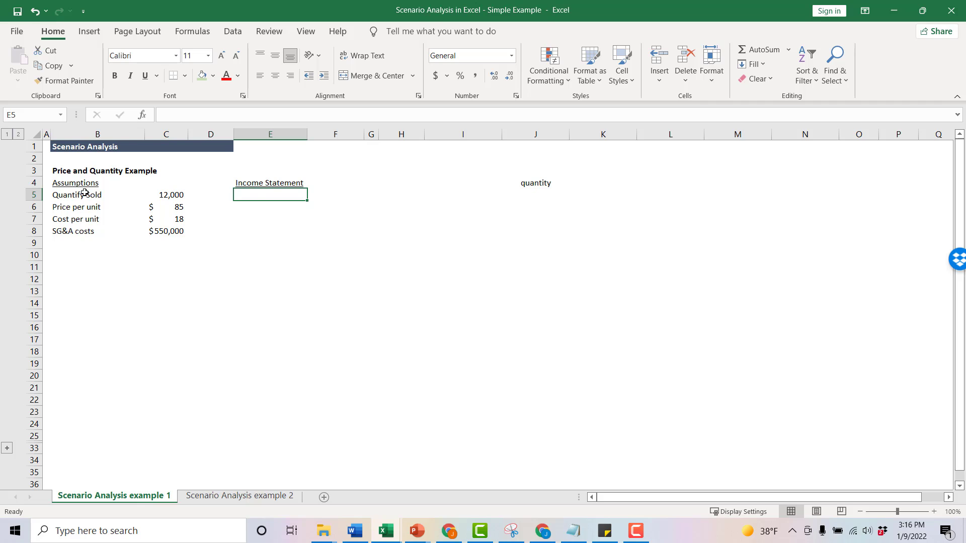
- Type the labels Revenue, COGS, Gross Margin, SG&A cost and Operating Income in E5:E9
type("Revenue")
key("Return")
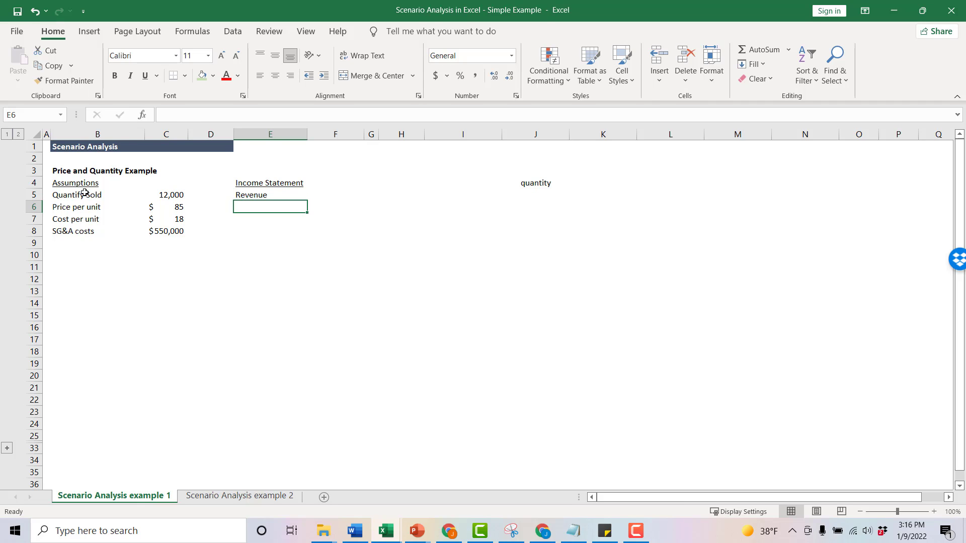
type("COGS")
key("Return")
type("Gross Margin")
key("Return")
type("SG&A cost")
key("Return")
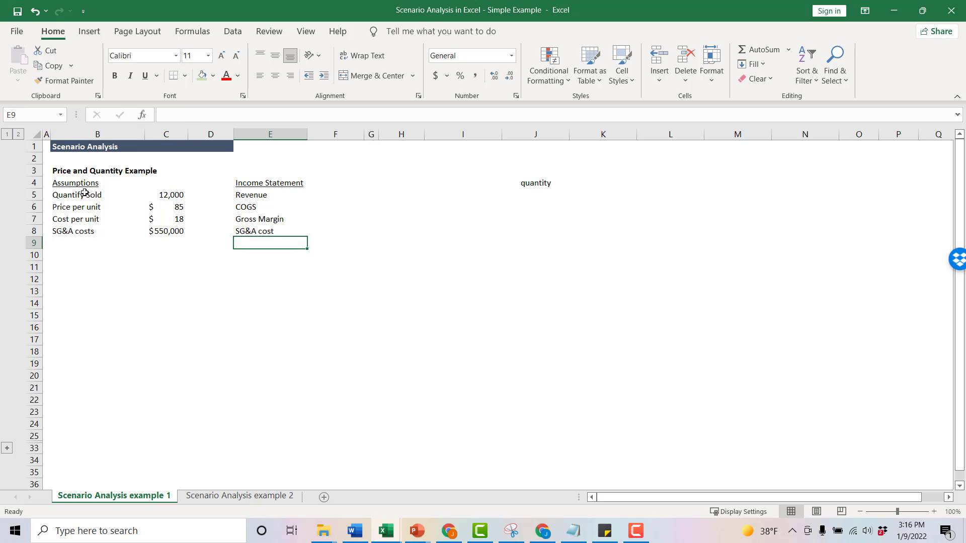
type("Operating Income")
key("Up")
key("Up")
key("Up")
key("Up")
- Enter formulas for Revenue (quantity × price) and COGS (cost per unit × quantity)
key("Right")
type("=")
key("Left")
key("Left")
key("Left")
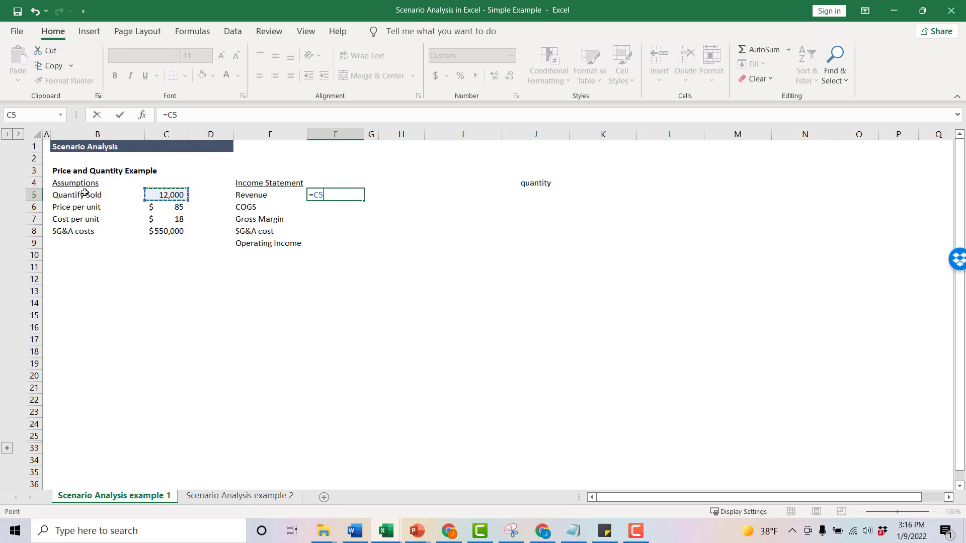
type("*")
key("Left")
key("Left")
key("Left")
key("Down")
key("Left")
key("Right")
key("Return")
type("=")
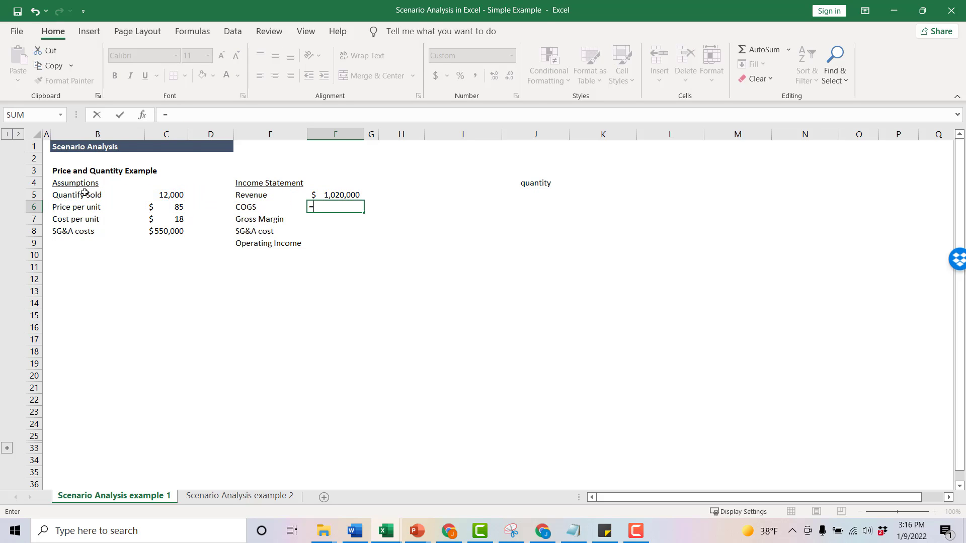
key("Left")
key("Left")
key("Left")
key("Down")
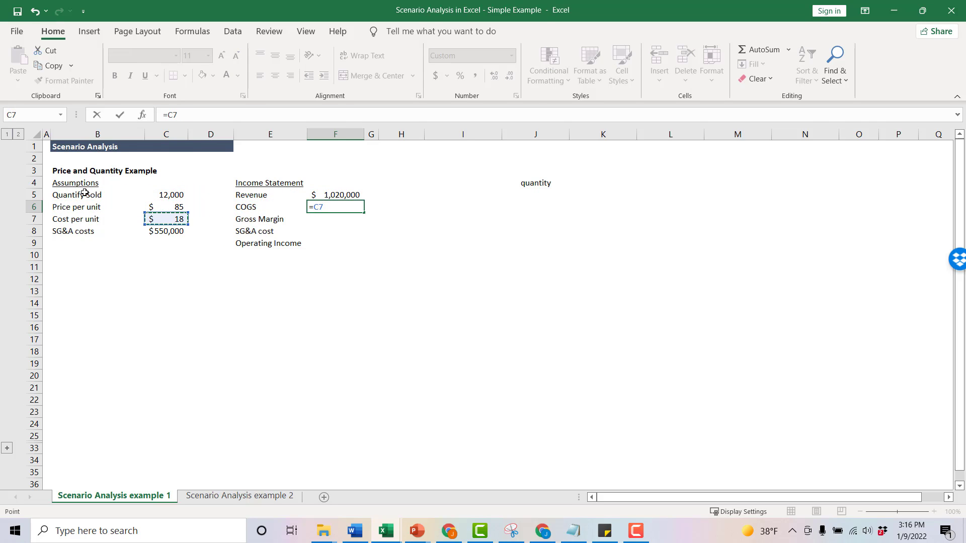
type("*")
key("Left")
key("Left")
key("Left")
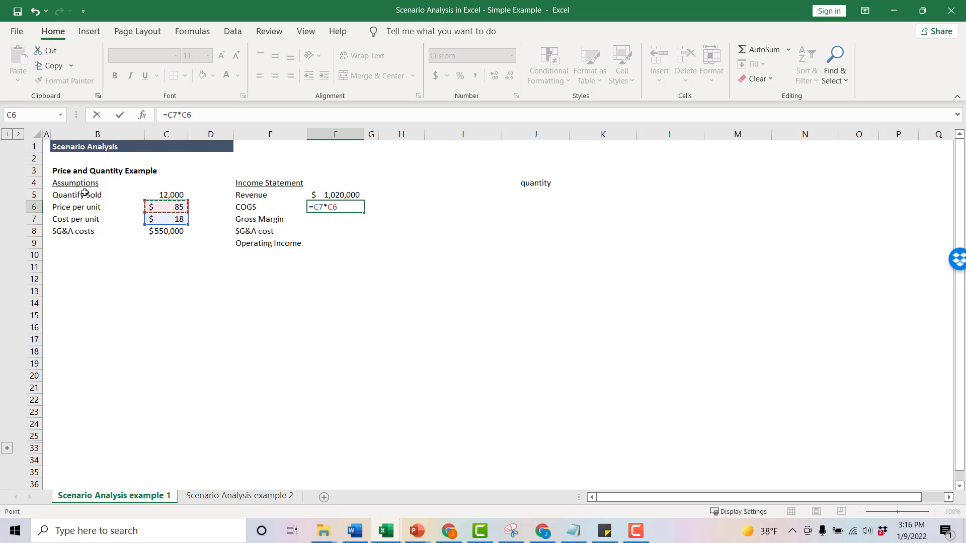
key("Up")
key("Return")
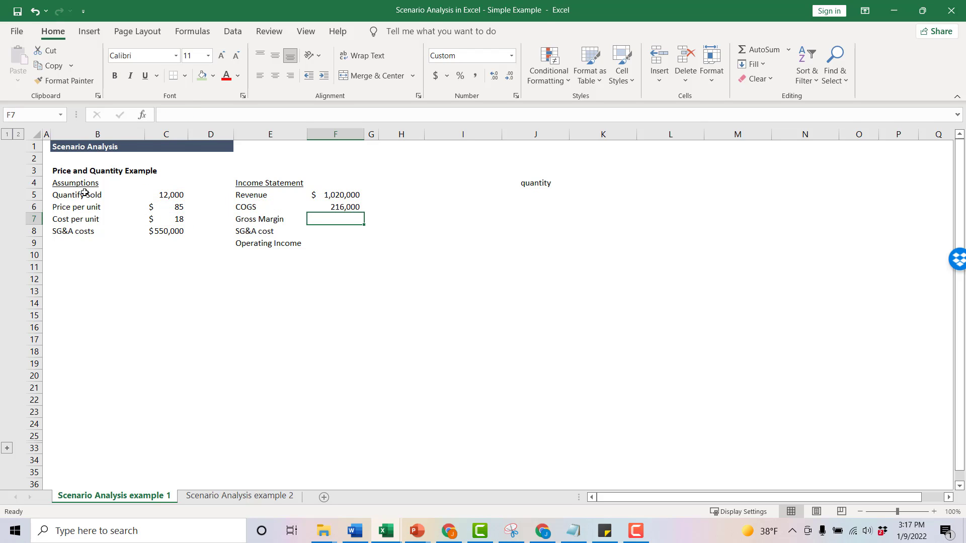
- Compute Gross Margin, link SG&A cost, compute Operating Income and fill that row green
type("=")
key("Up")
key("Up")
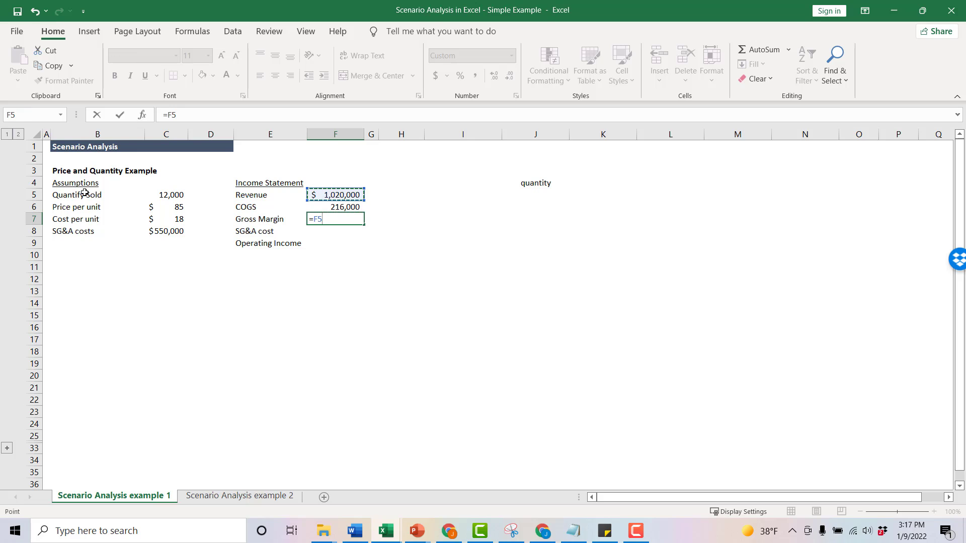
type("-")
key("Up")
key("Return")
type("=")
key("Left")
key("Left")
key("Left")
key("Return")
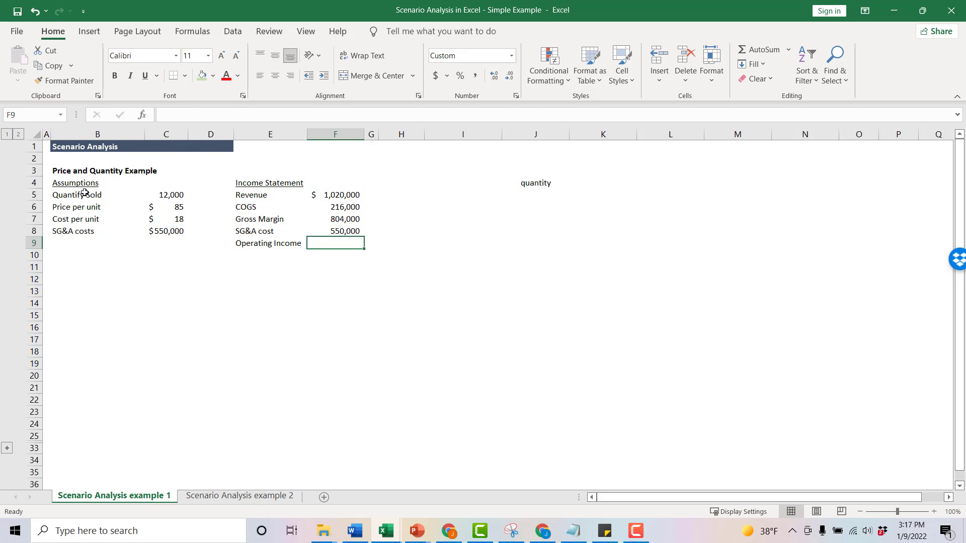
type("=")
key("Up")
key("Up")
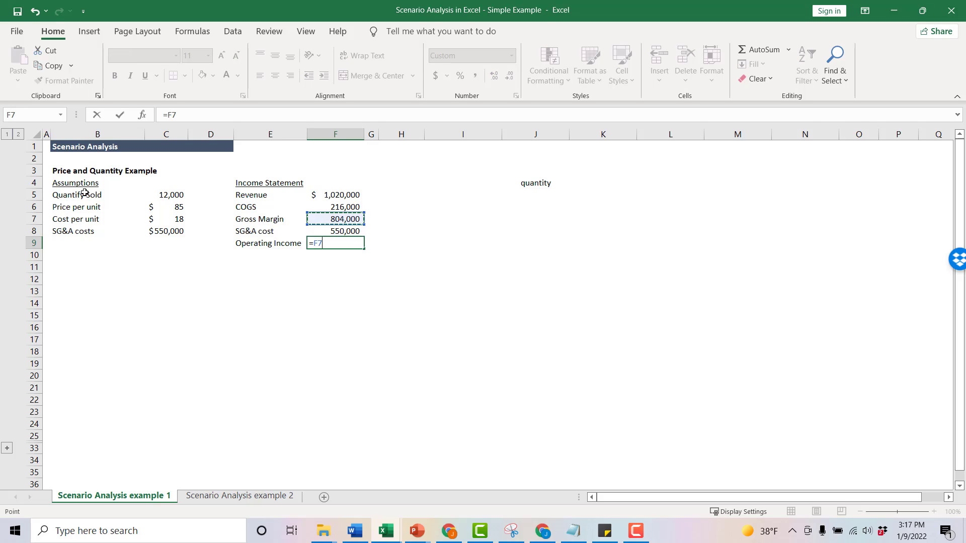
type("-")
key("Up")
key("Return")
key("shift+Left")
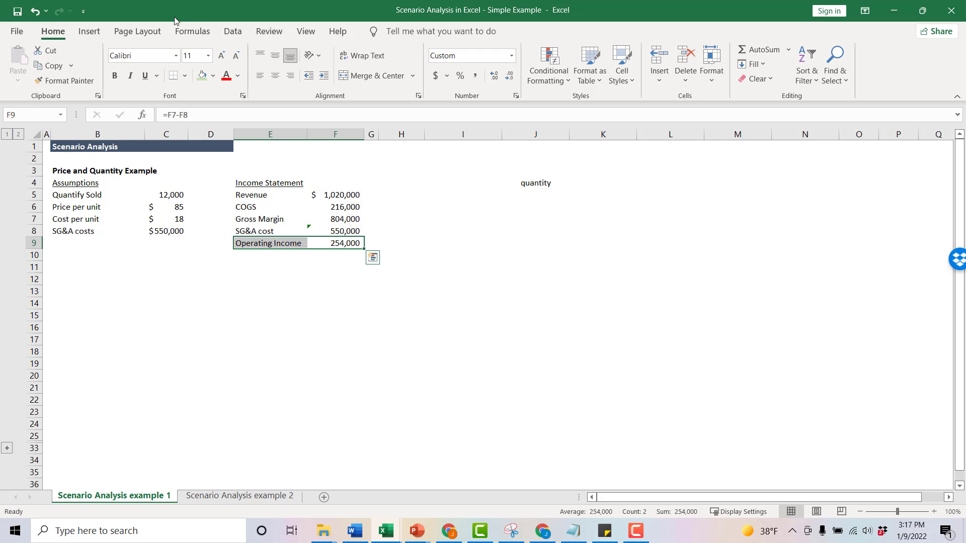
left_click(202, 77)
- Type a 'price' label in the cell left of the quantity column
left_click(370, 207)
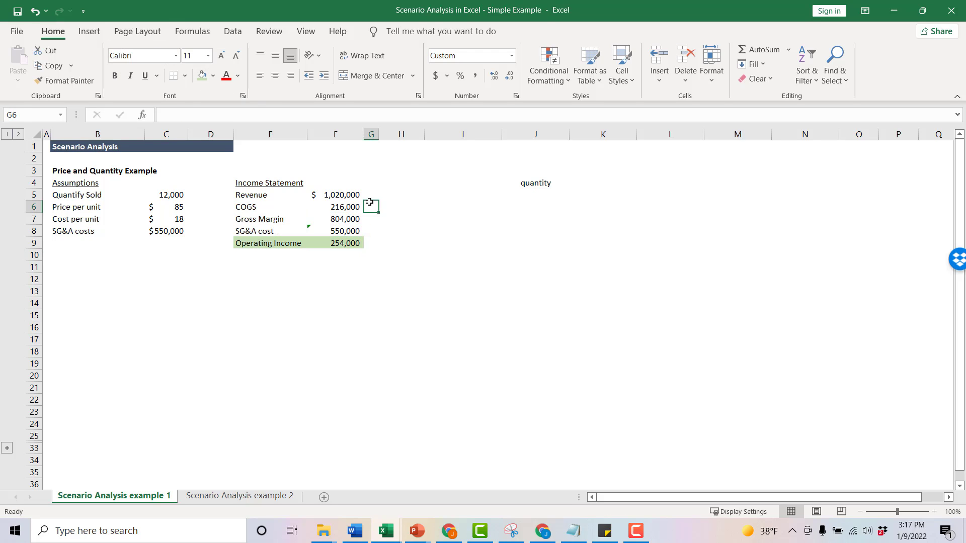
left_click(542, 200)
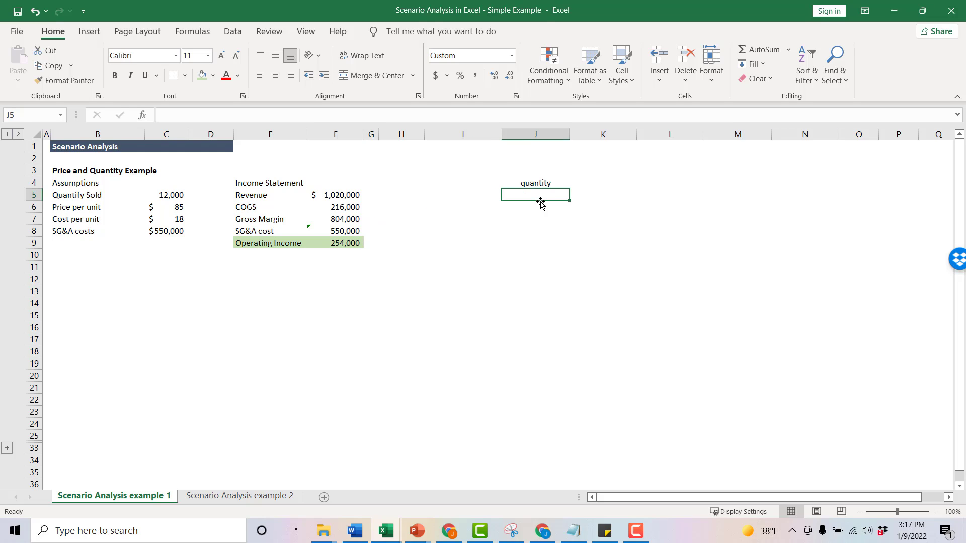
key("Left")
key("Left")
key("Down")
key("Right")
type("price")
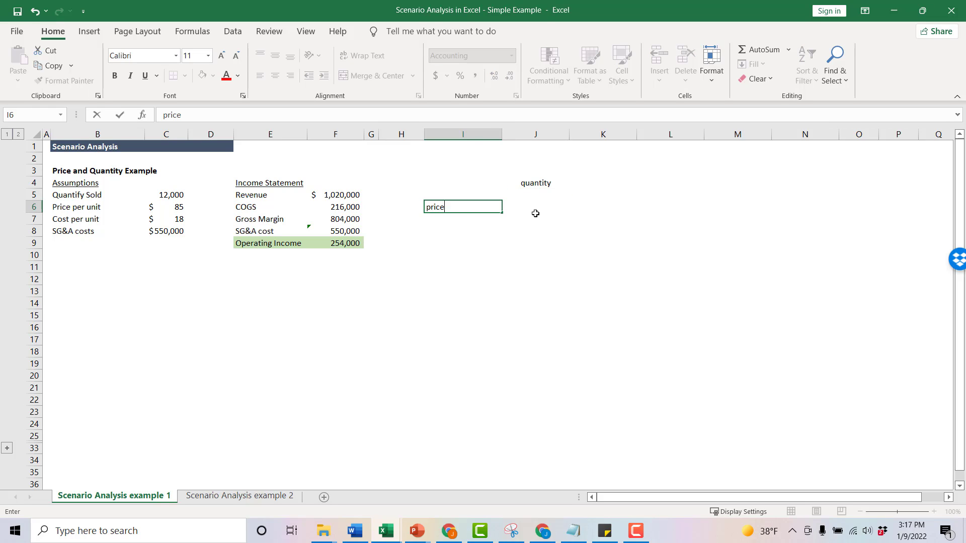
key("Right")
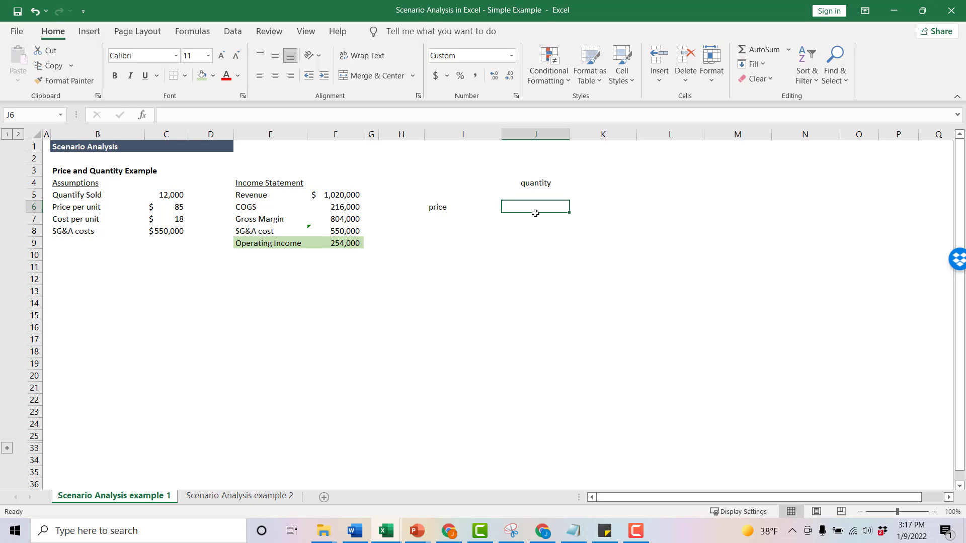
key("Left")
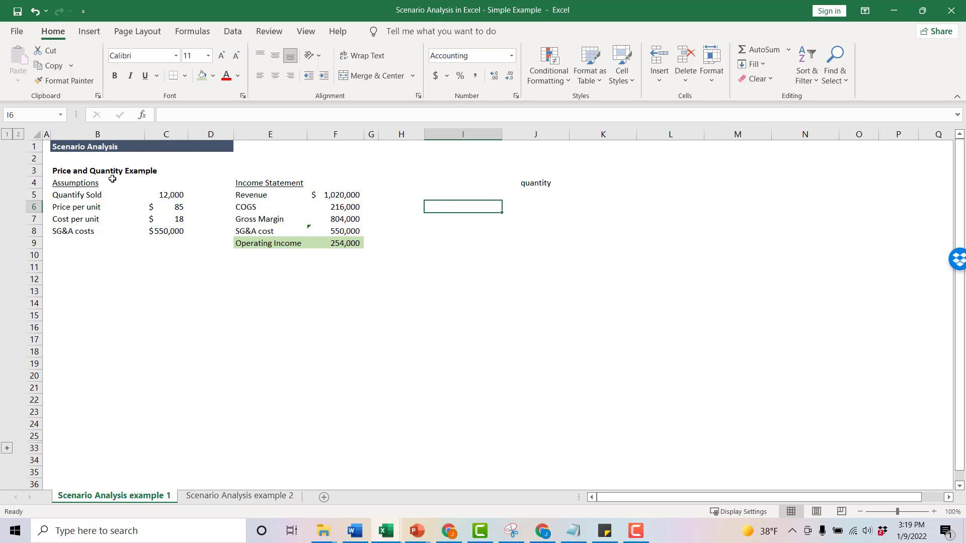
- Check the Quantify Sold and Price per unit rows, then re-enter 'price' in I6
left_click_drag(77, 195, 161, 195)
left_click(84, 209)
left_click_drag(84, 209, 173, 208)
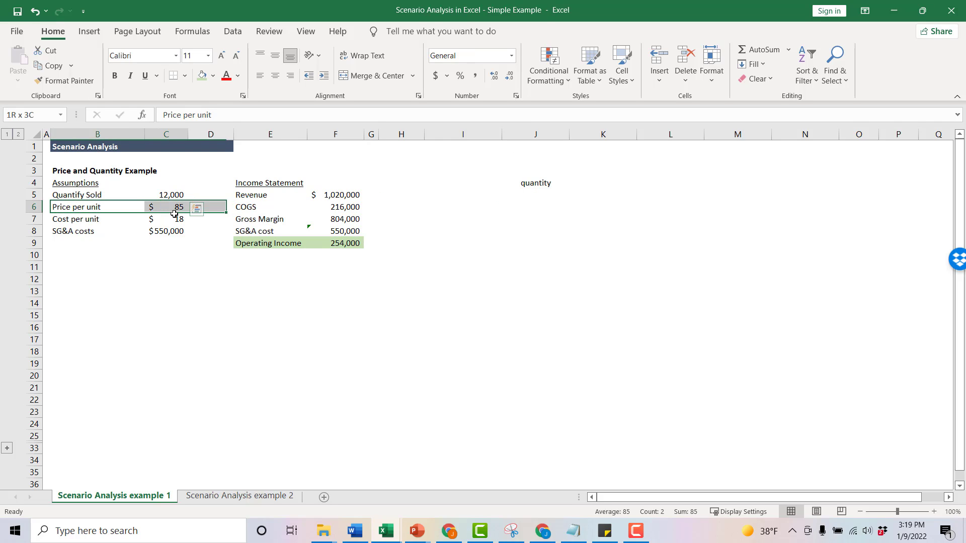
left_click(541, 185)
key("Return")
key("Return")
key("Left")
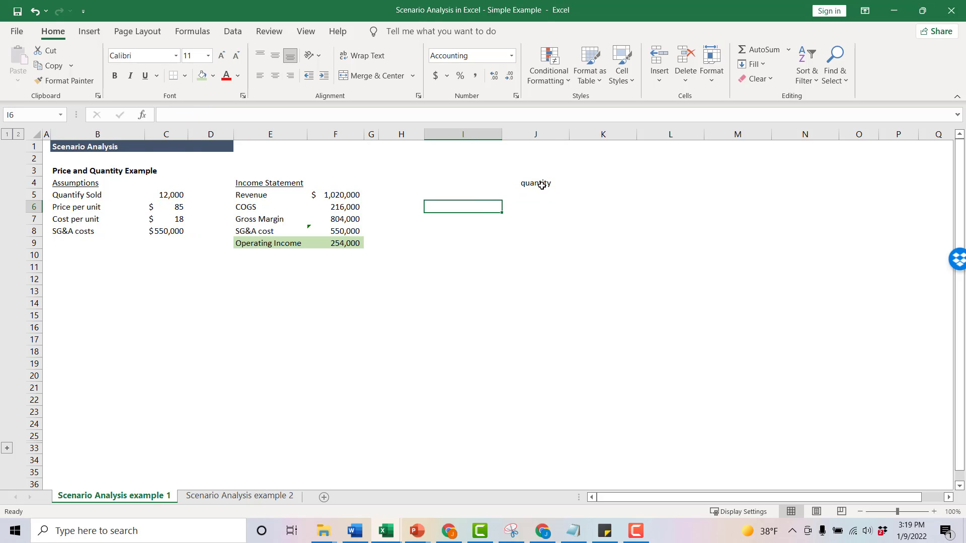
type("pric")
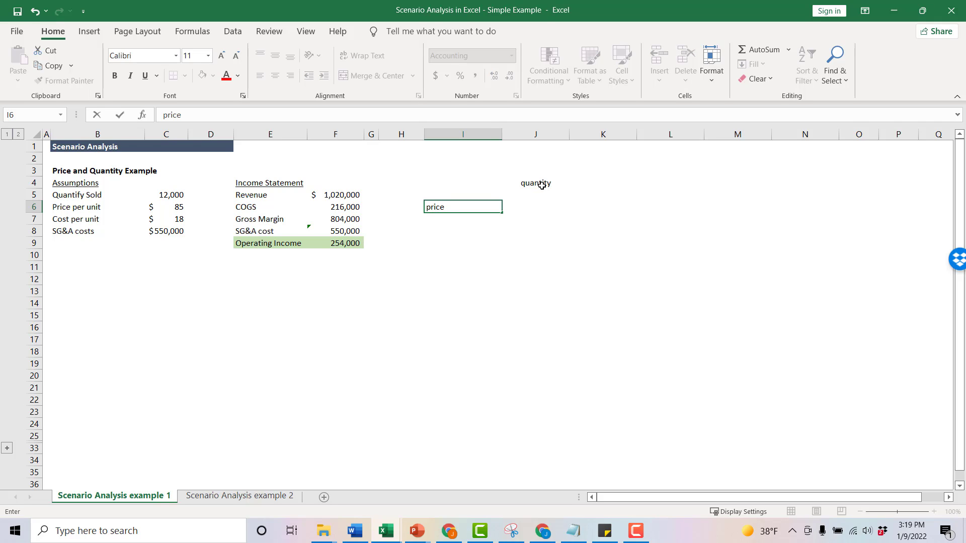
type("e")
key("Tab")
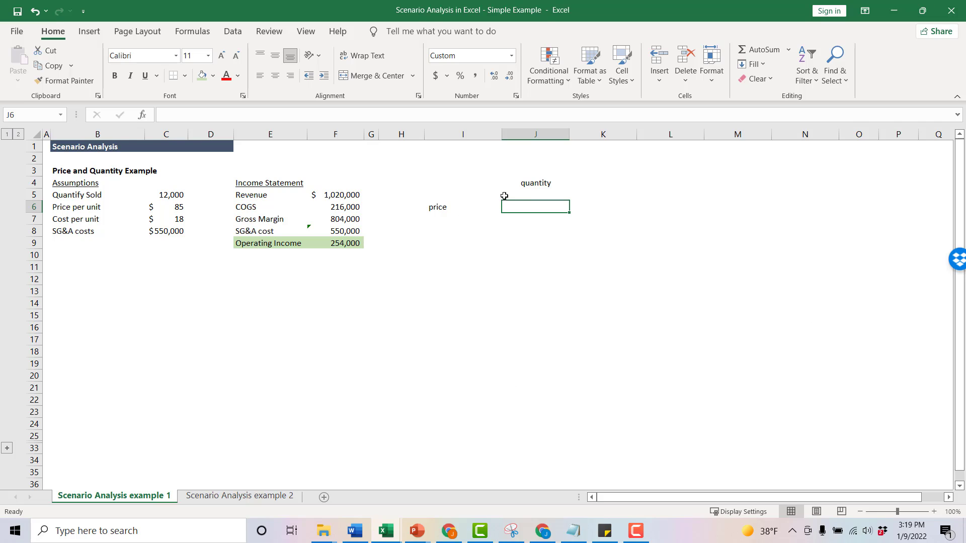
left_click(531, 194)
left_click(530, 184)
left_click(530, 195)
- Enter quantities 12,000 in L5 and 15,000 in K5
key("Right")
key("Right")
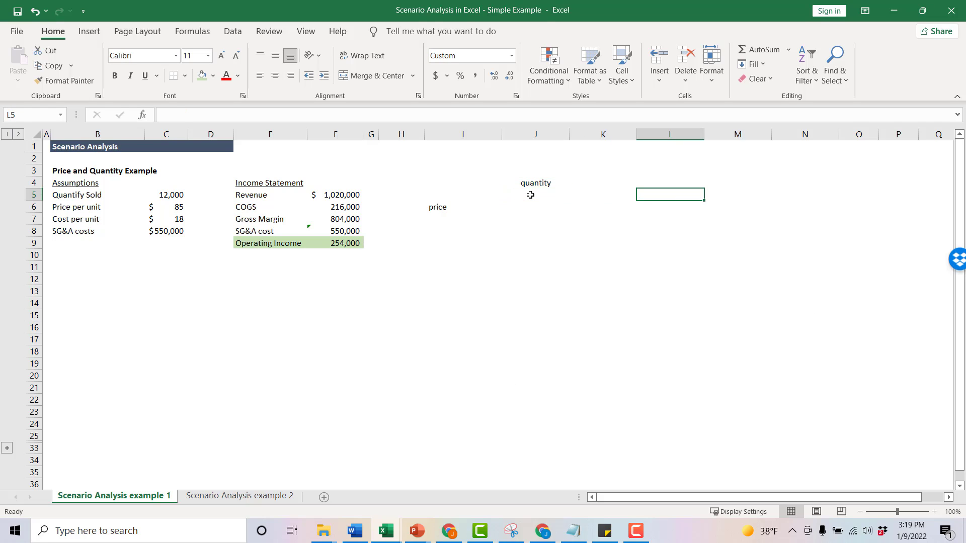
type("1200")
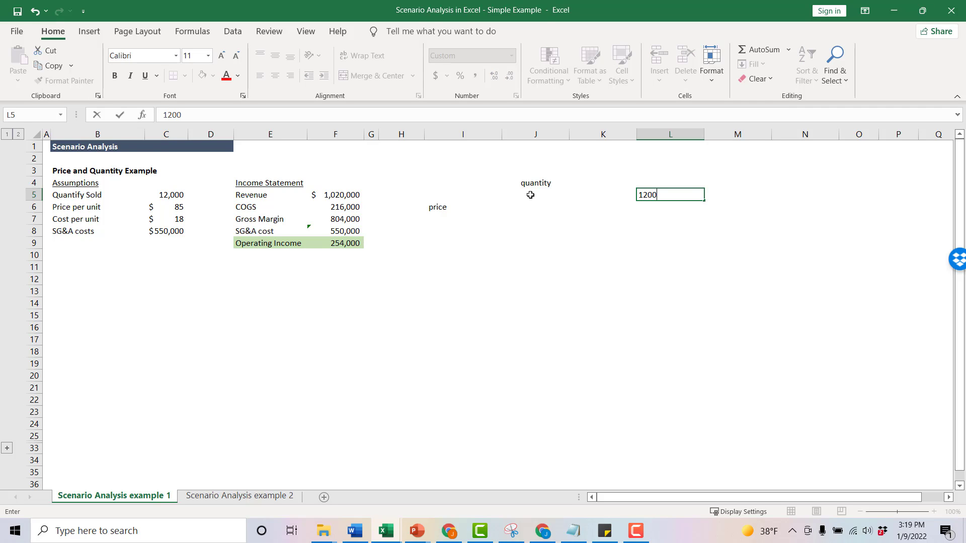
key("ctrl+Return")
key("Left")
key("Left")
key("Left")
key("Left")
key("Left")
key("Left")
key("Left")
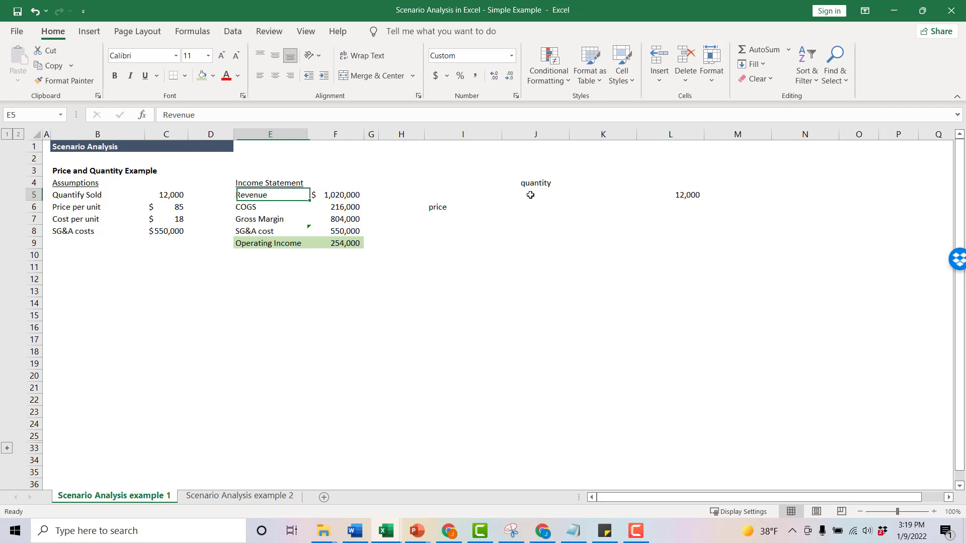
key("Right")
key("Right")
key("Right")
key("Right")
key("Right")
key("Right")
key("Right")
key("Down")
key("Left")
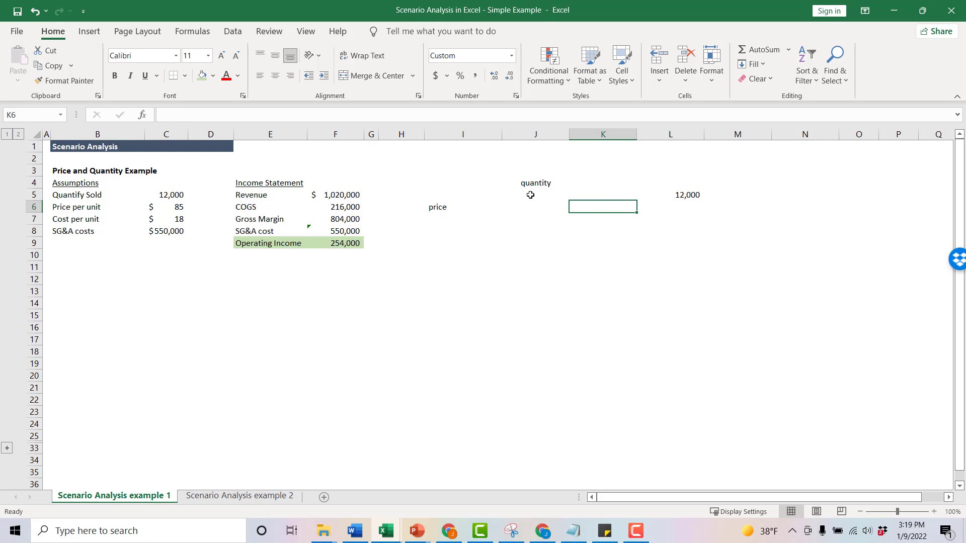
key("Up")
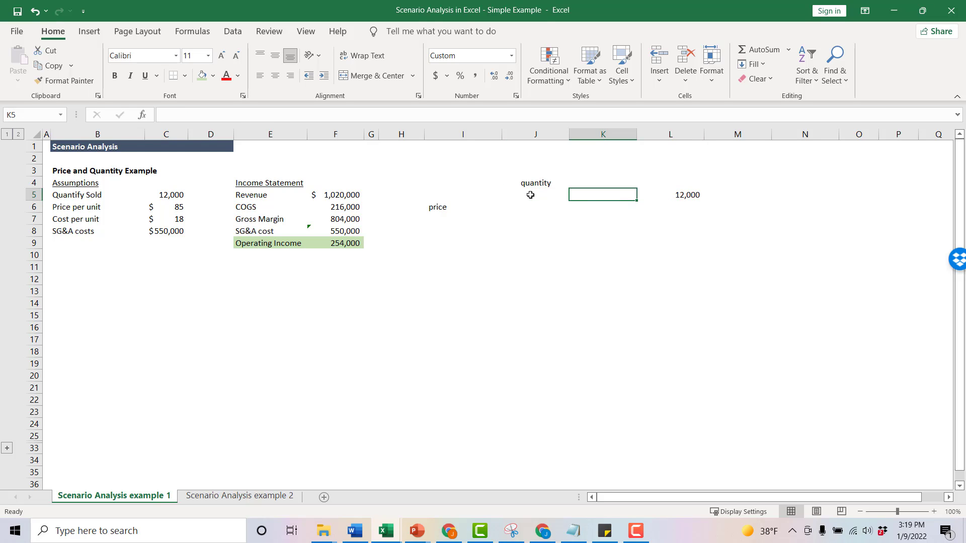
type("15,000")
key("Return")
- Enter quantities 18,000 in J5, 9,000 in M5 and 7,500 in N5
key("Up")
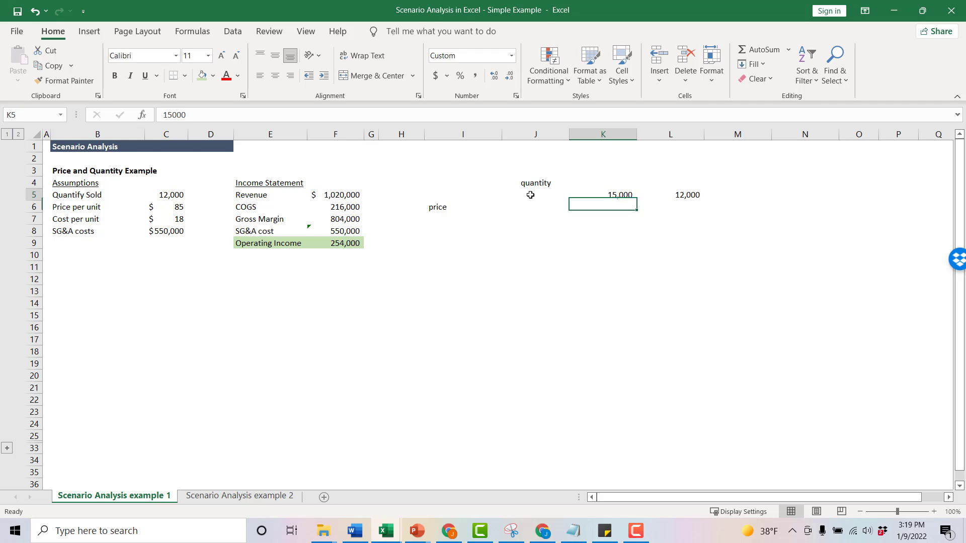
key("Left")
type("18,000")
key("Right")
key("Right")
key("Right")
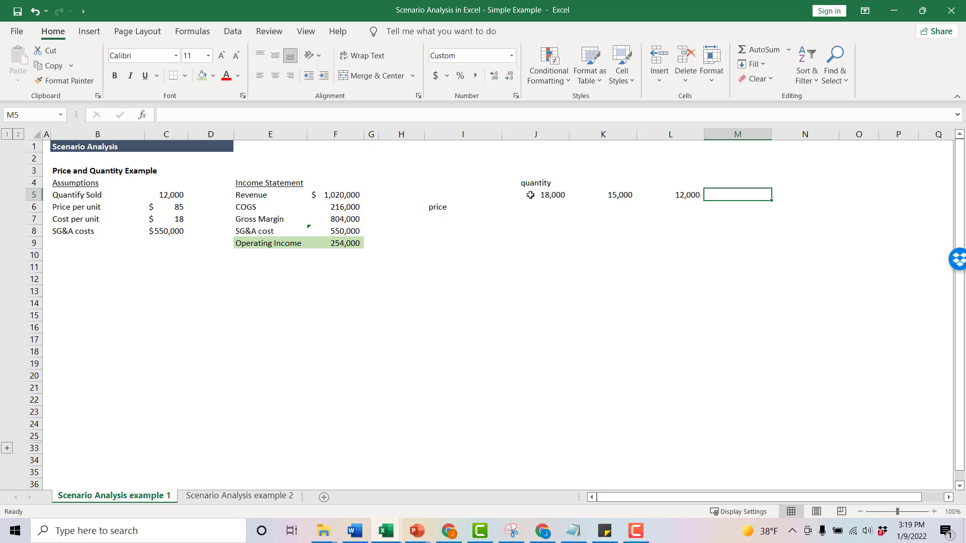
type("9000")
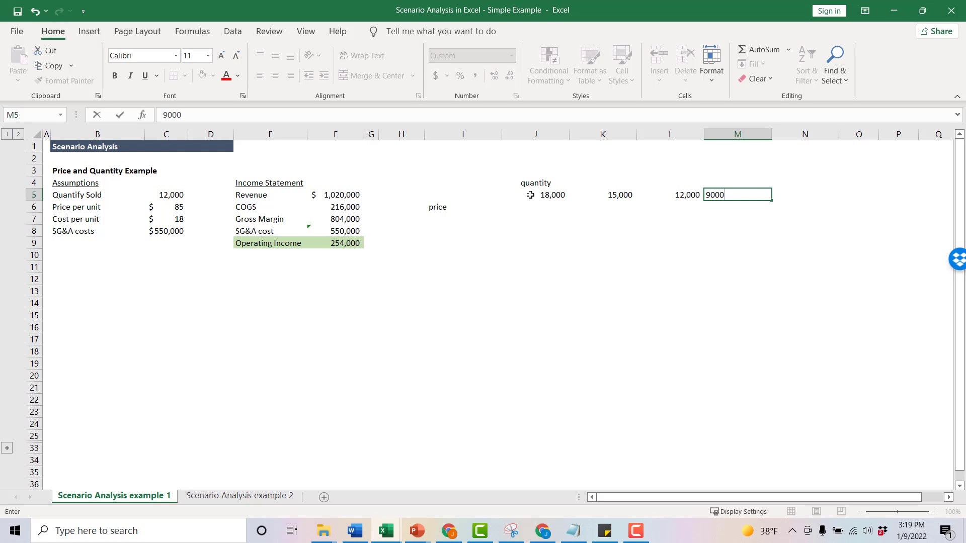
key("Right")
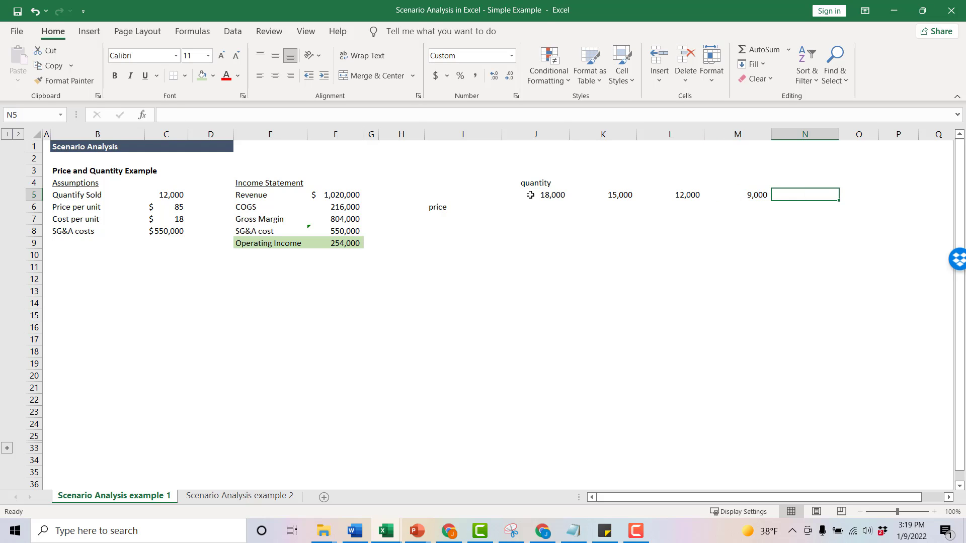
type("7500")
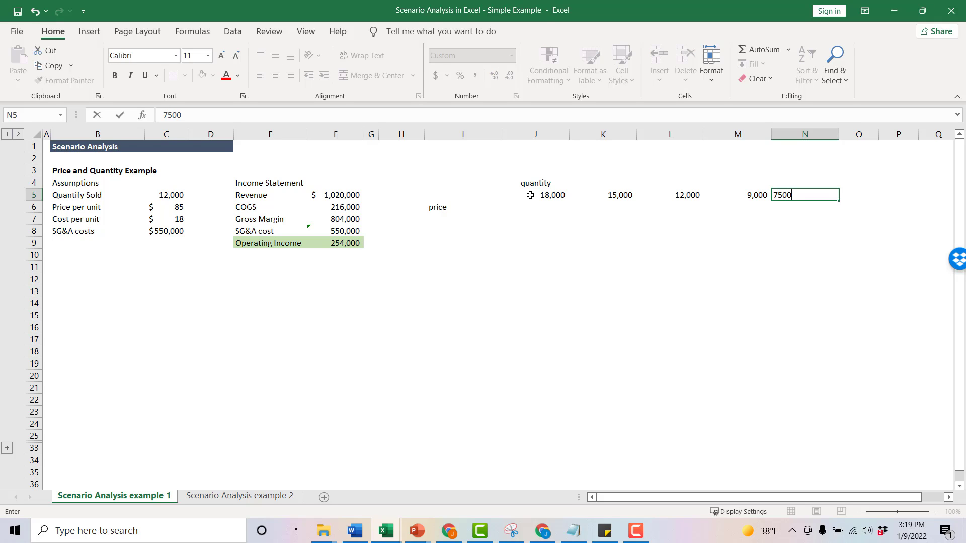
key("Return")
key("Left")
key("Right")
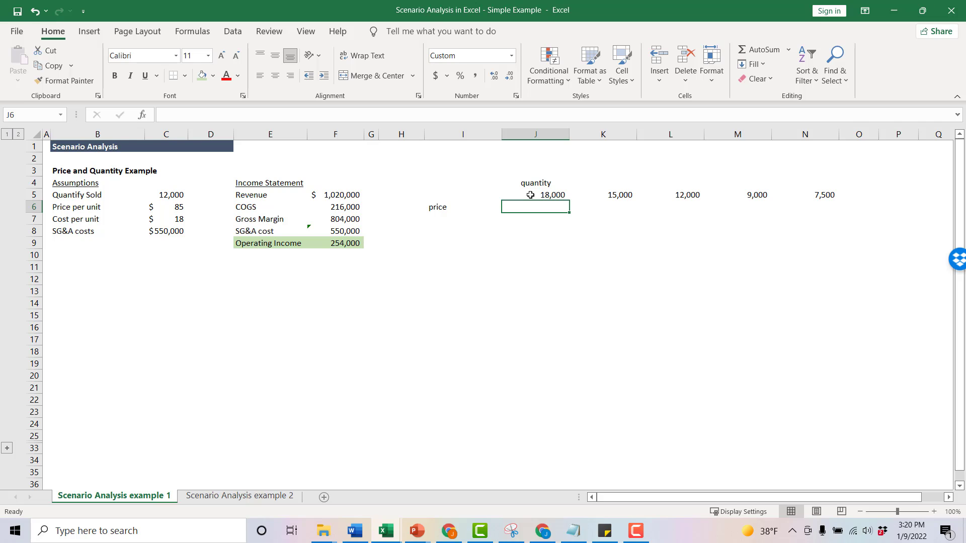
- Fill I6:I9 with the prices 80, 82.50, 85 and 87.50
key("Left")
key("Down")
key("Down")
type("85")
key("Up")
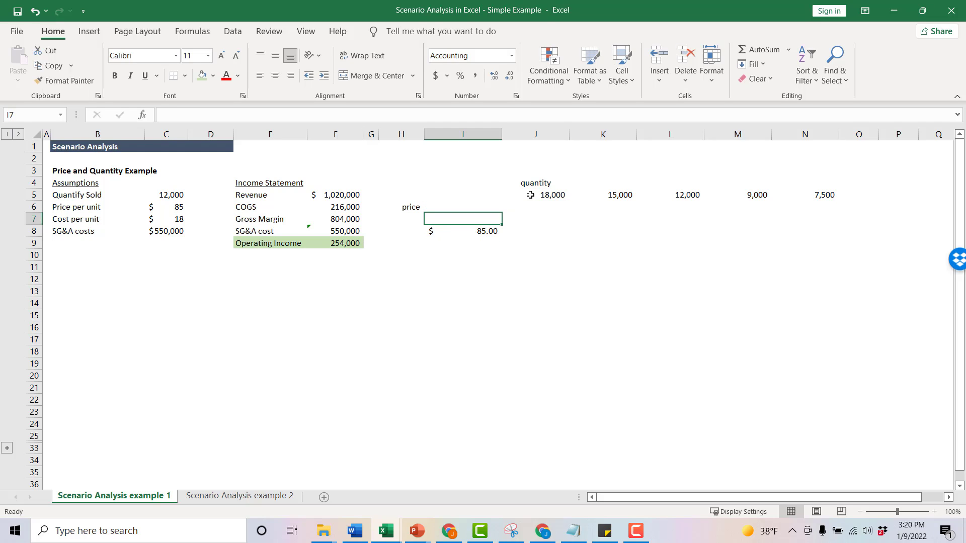
key("F2")
type("82.50")
key("Up")
type("80")
key("Down")
key("Down")
key("Down")
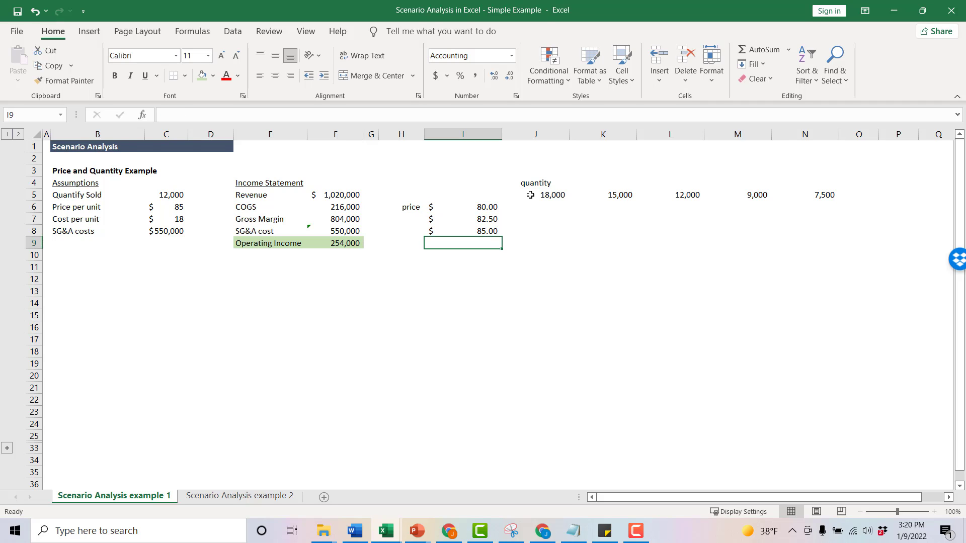
type("87.50")
key("Return")
- Add price 90 in I10 and link the corner cell I5 to operating income (=F9)
type("90")
key("Return")
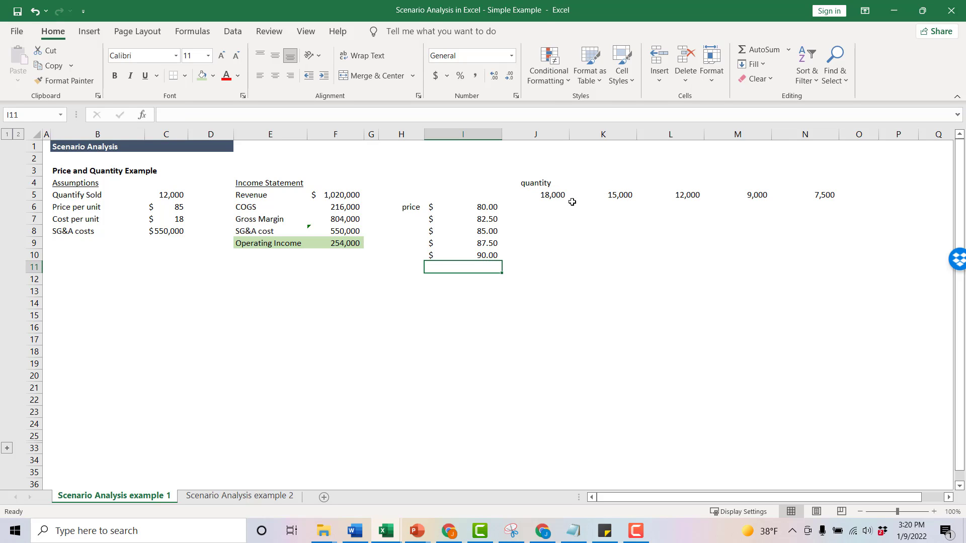
left_click(464, 191)
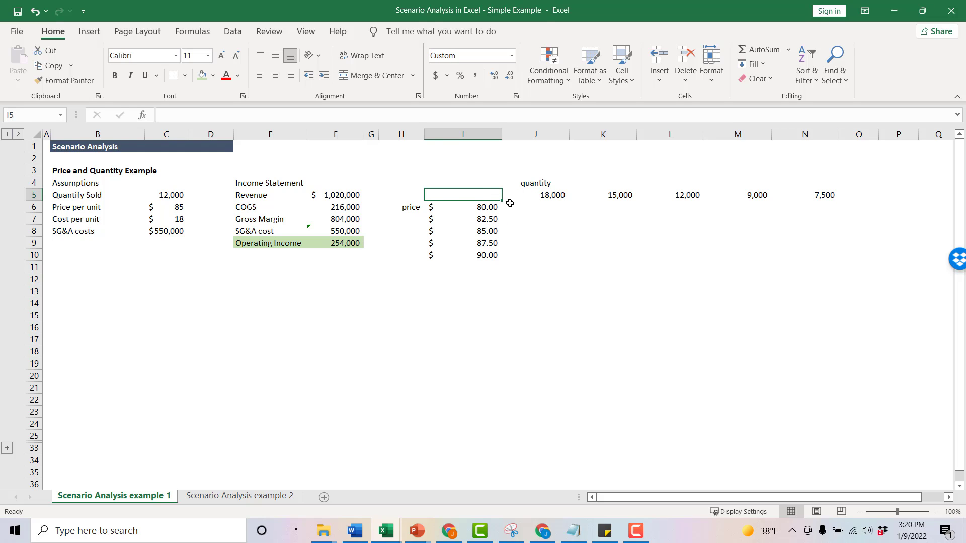
type("=")
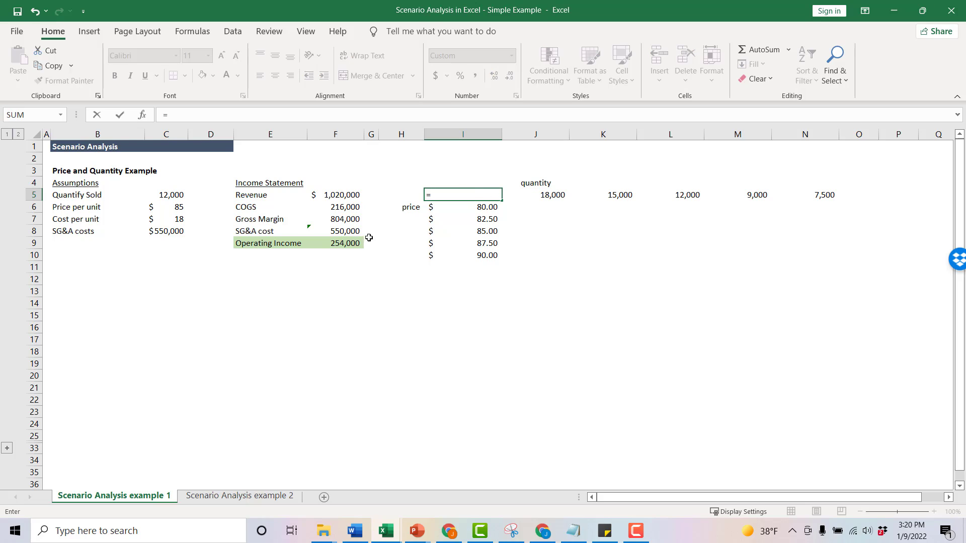
left_click(357, 242)
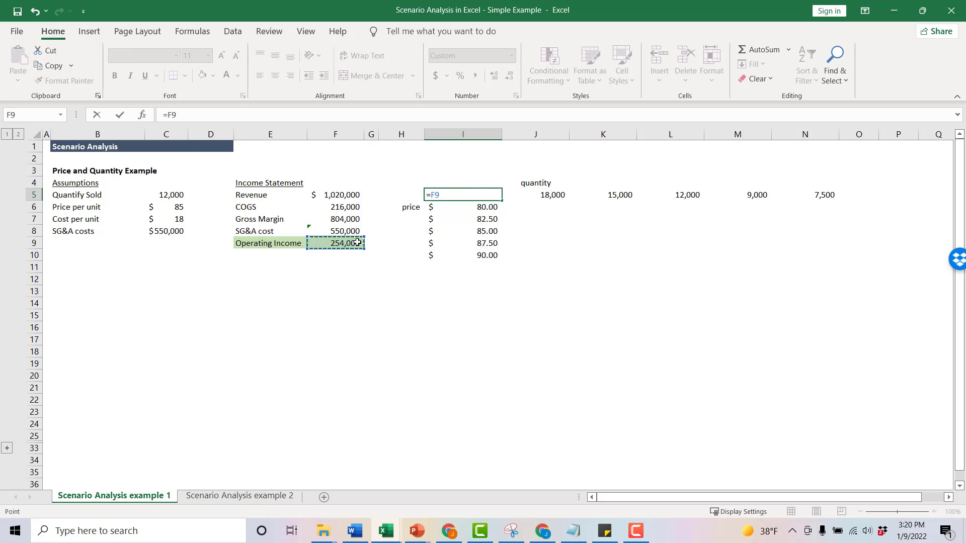
key("Return")
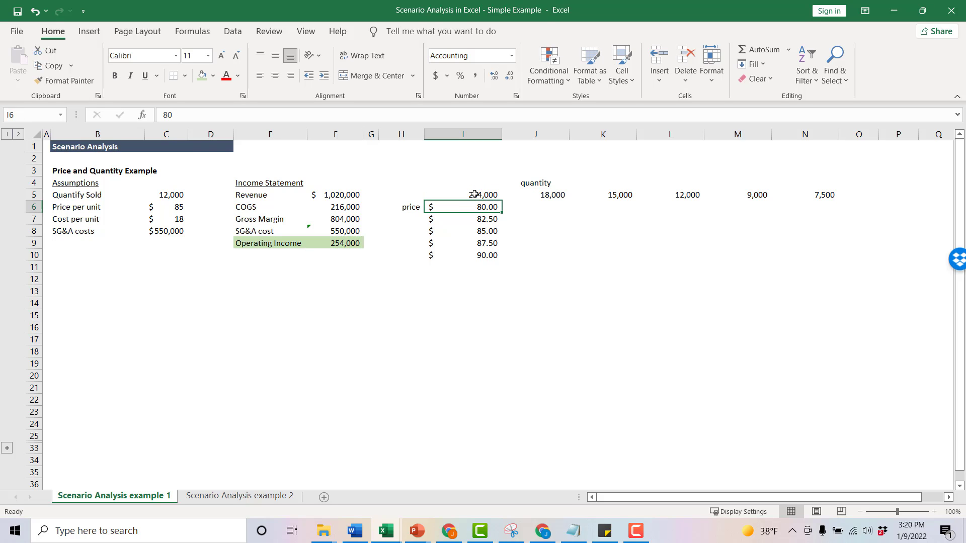
- Build a data table on I5:N10 with row input C5 and column input C6
left_click_drag(474, 195, 825, 253)
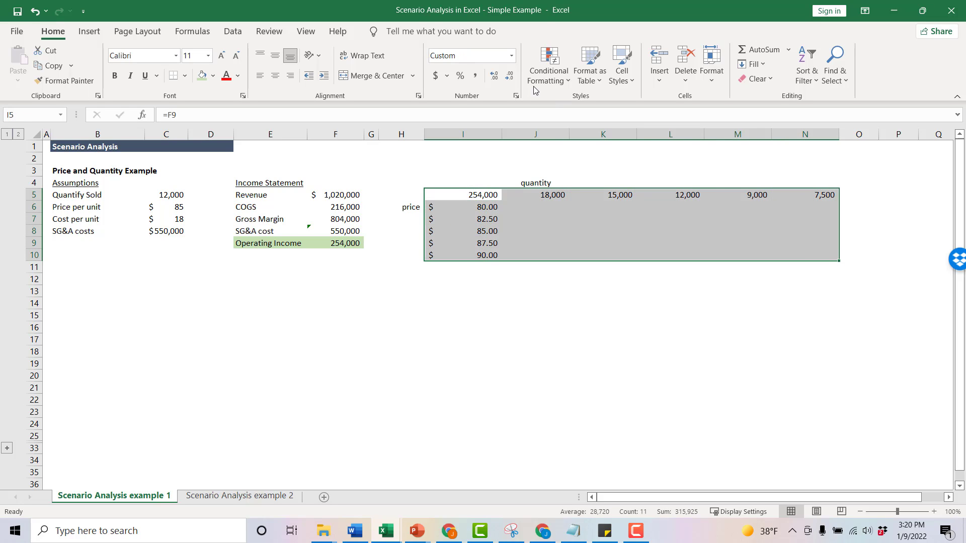
left_click(238, 34)
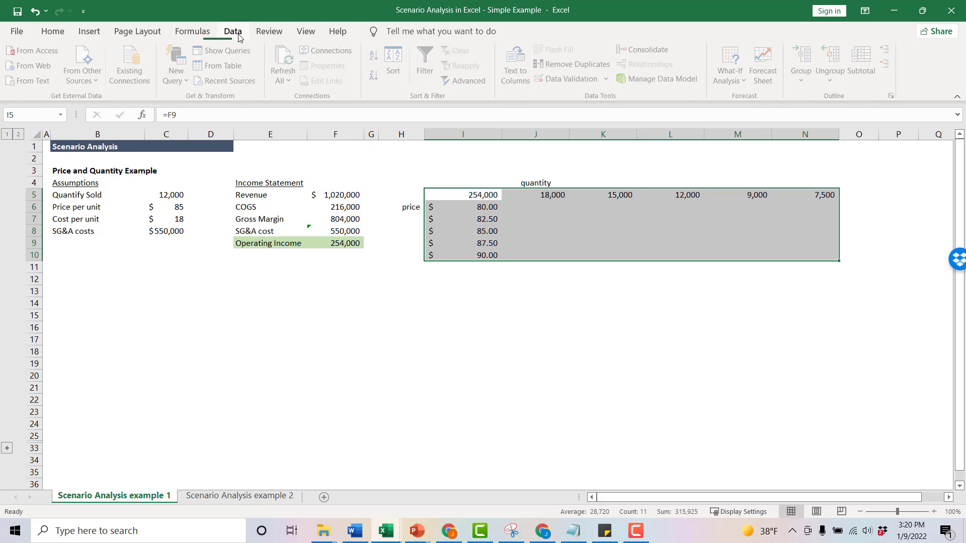
left_click(732, 76)
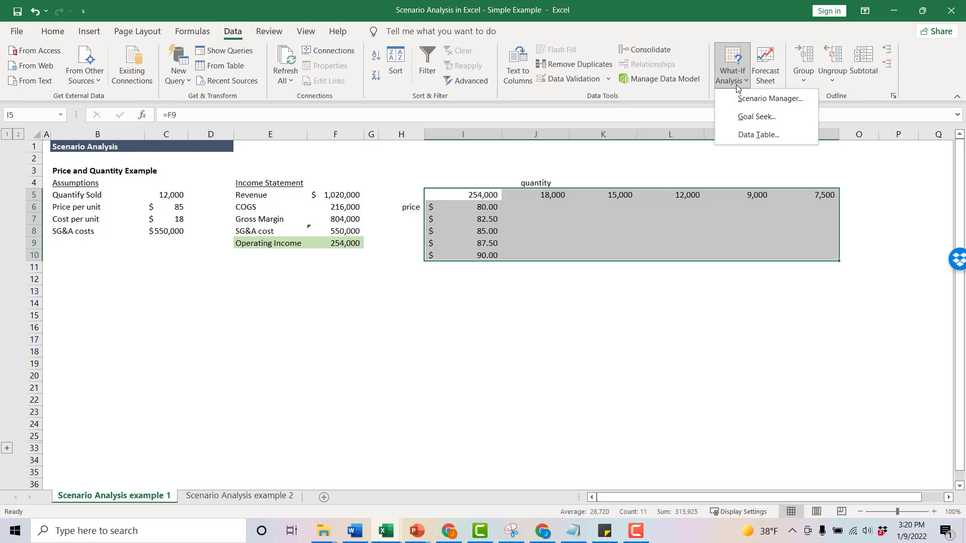
left_click(752, 135)
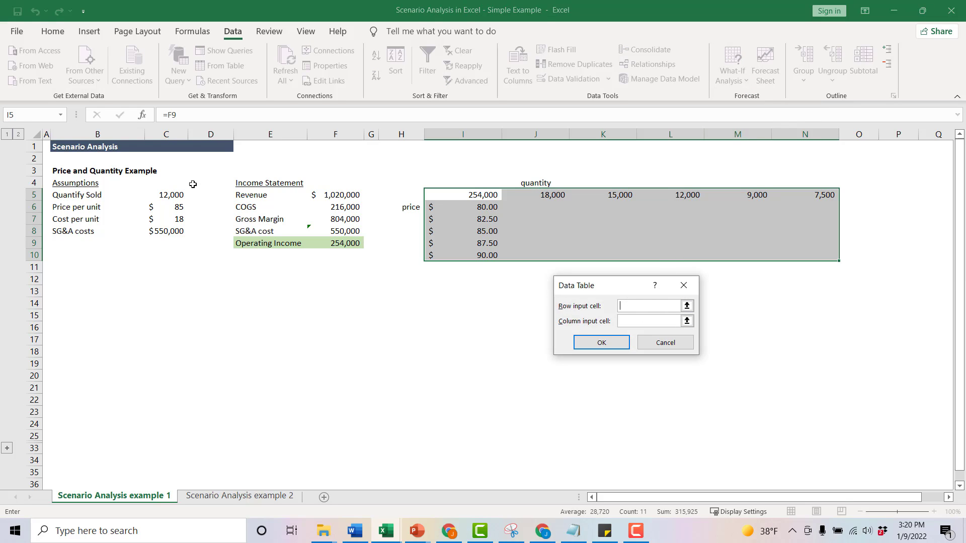
left_click(173, 196)
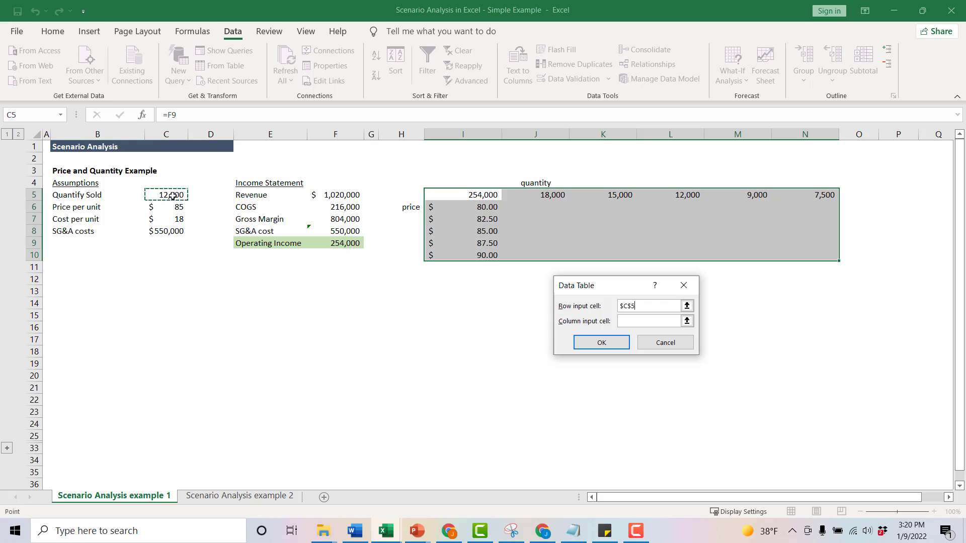
left_click(643, 321)
left_click(178, 208)
left_click(604, 343)
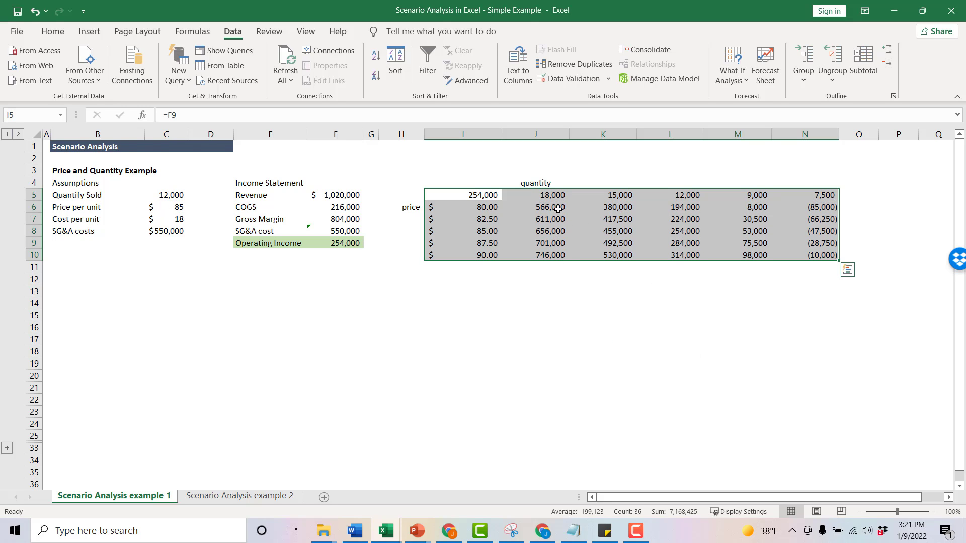
left_click_drag(550, 207, 820, 254)
left_click(672, 230)
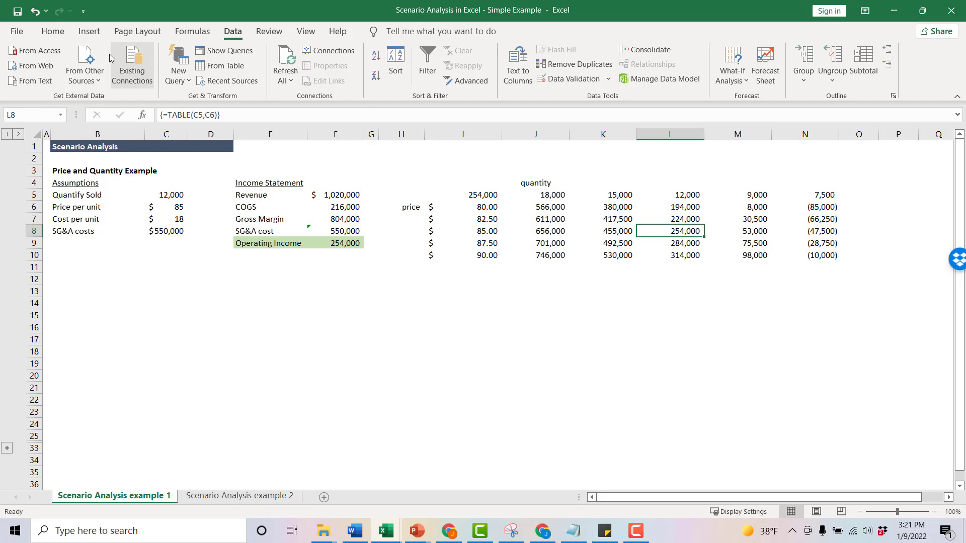
left_click(52, 33)
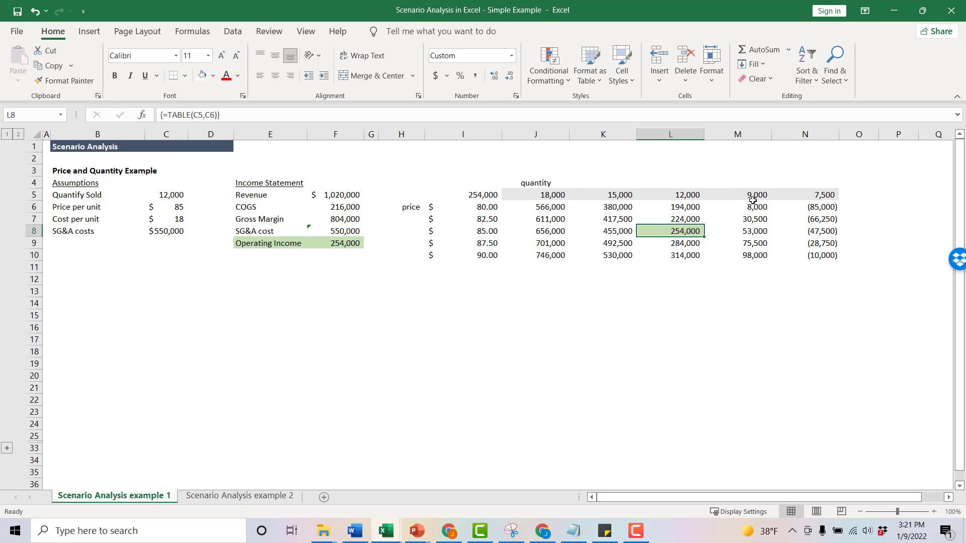
left_click(615, 196)
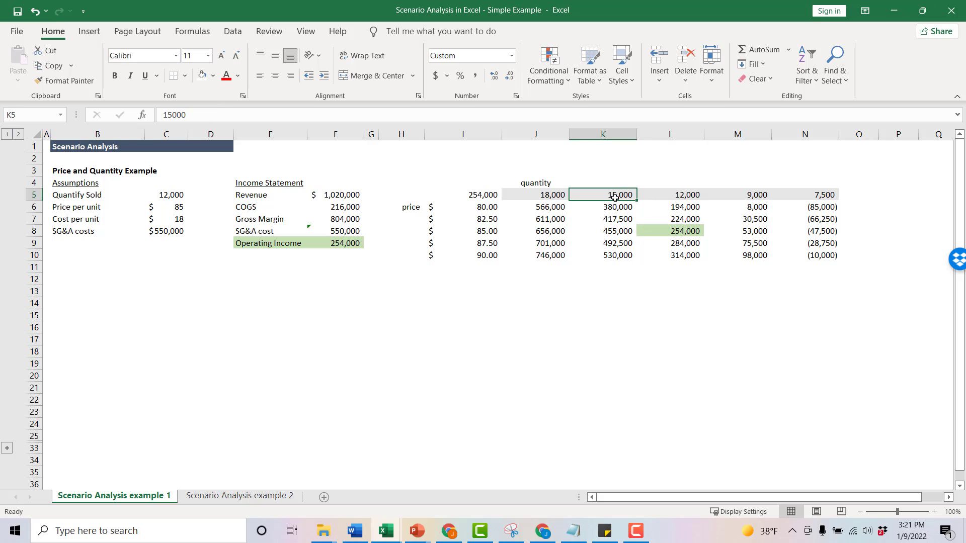
left_click(615, 233)
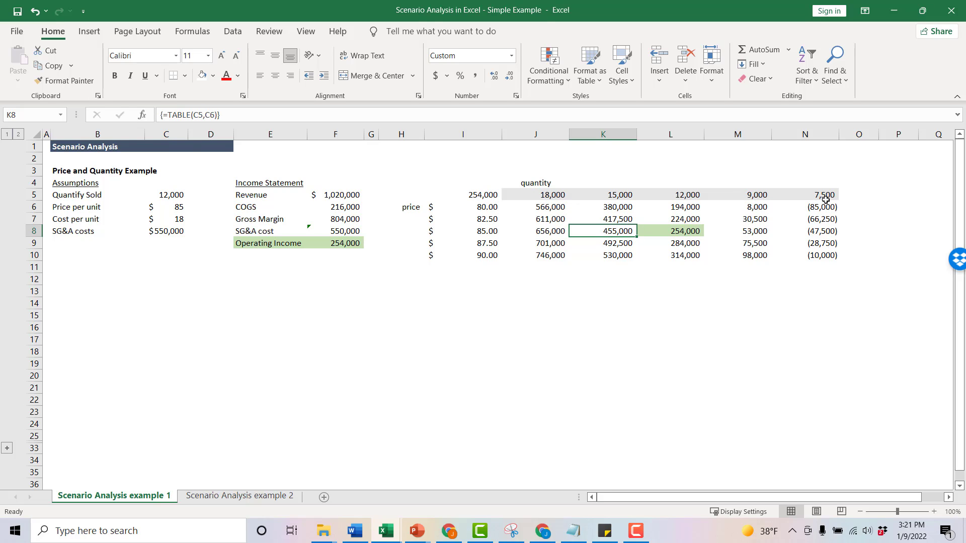
left_click(825, 233)
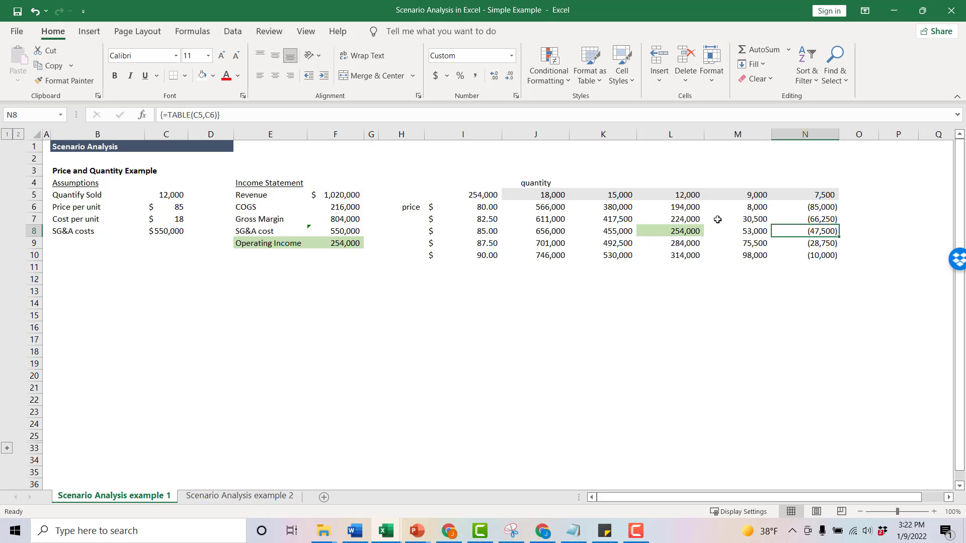
left_click(680, 232)
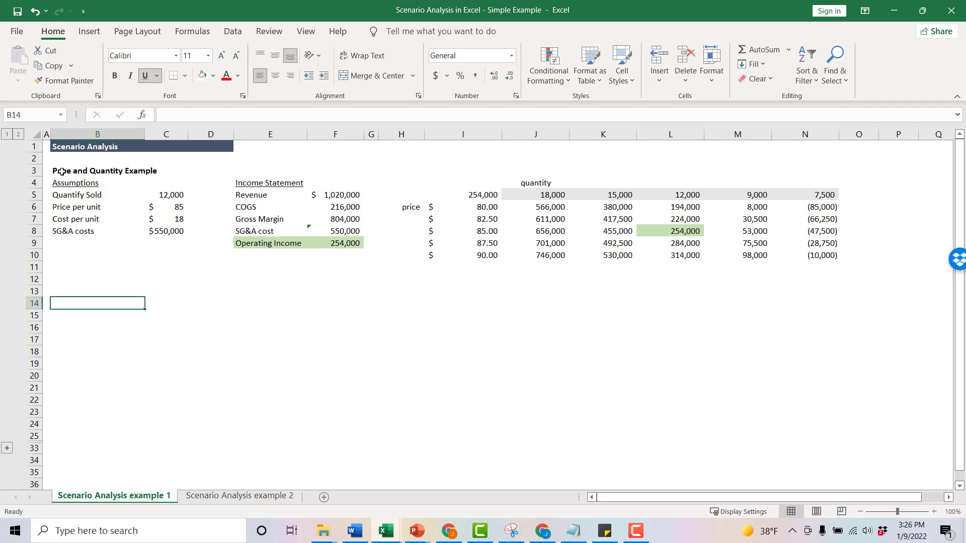
- Copy the price-and-quantity model B3:N10 and paste it at B13
left_click_drag(100, 171, 828, 257)
key("ctrl+c")
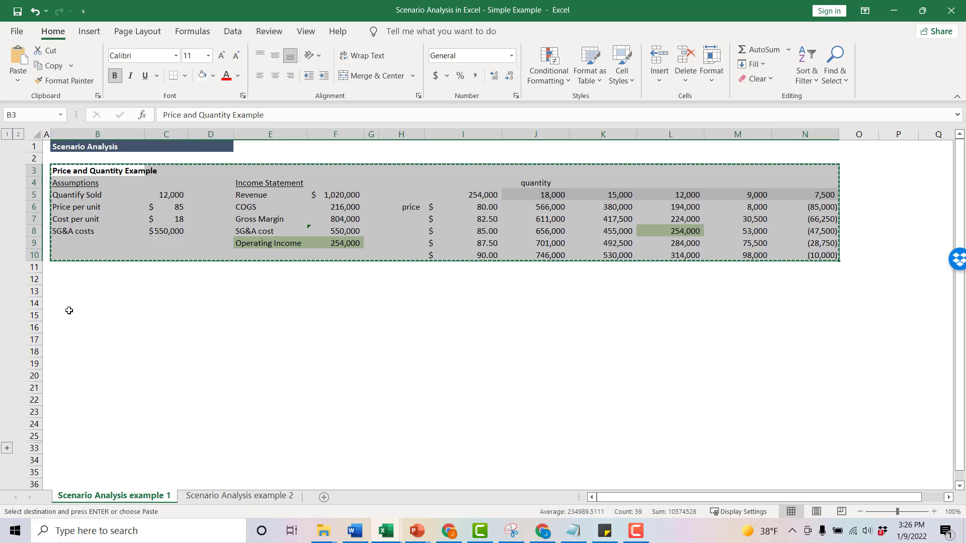
left_click(63, 292)
key("ctrl+v")
key("Escape")
- Retitle the copied heading in B13 as 'Covid Sensitivity'
left_click(79, 291)
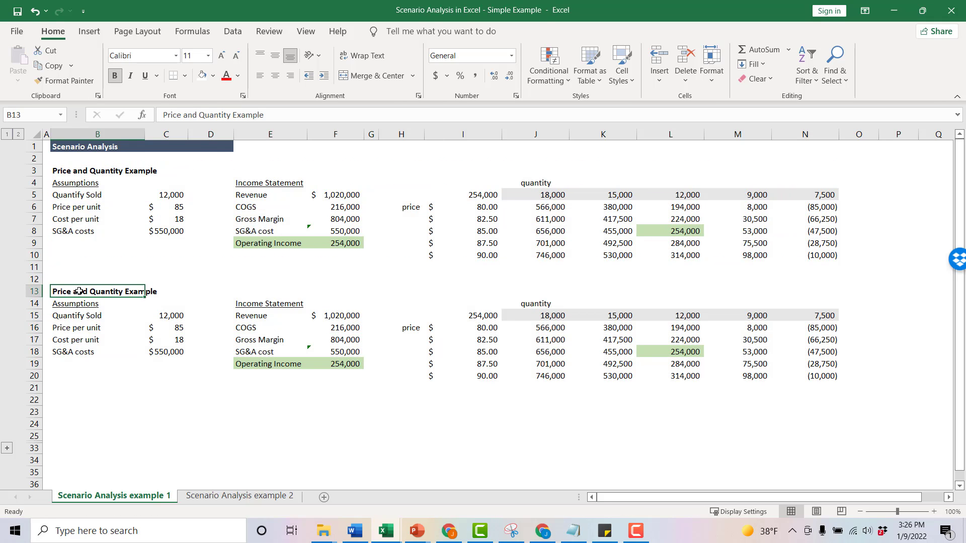
type("Covid Sensi")
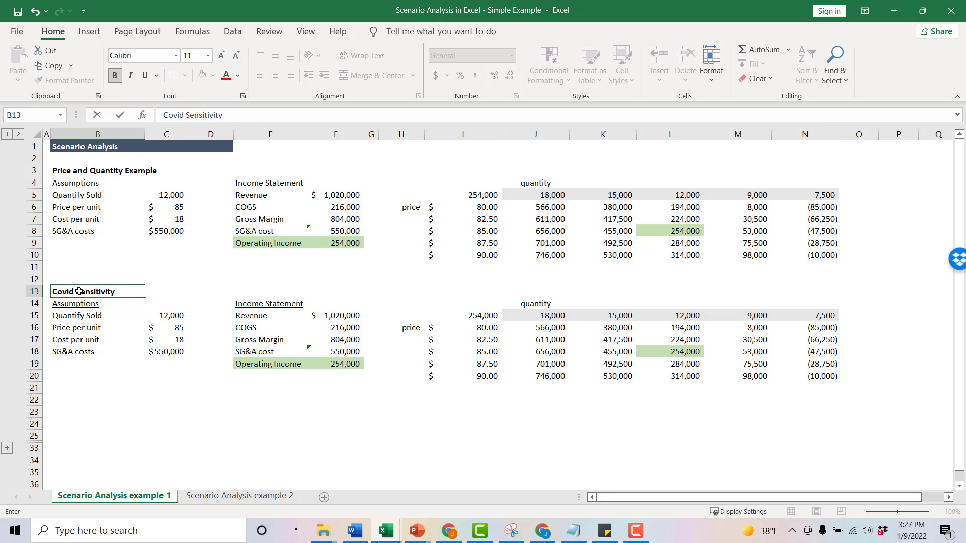
type("tivity")
key("Return")
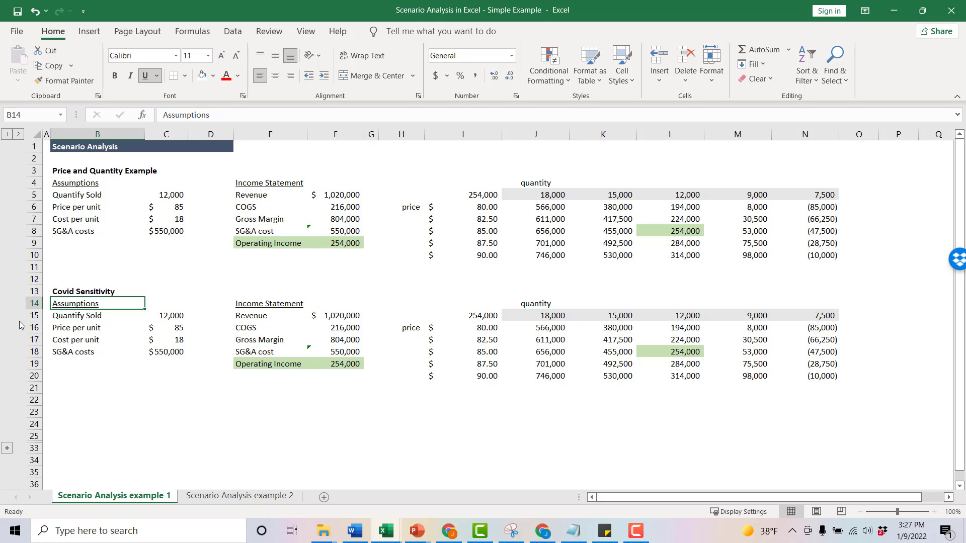
- Insert blank cells above the Price per unit row in B16:C16, shifting cells down
left_click_drag(66, 327, 153, 326)
right_click(154, 327)
left_click(188, 128)
key("Escape")
right_click(107, 329)
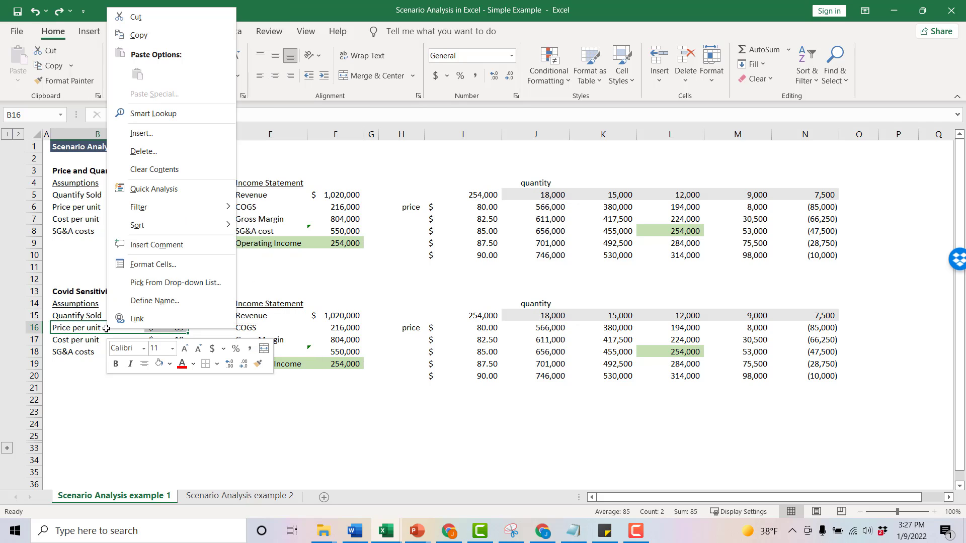
left_click(135, 133)
left_click(126, 144)
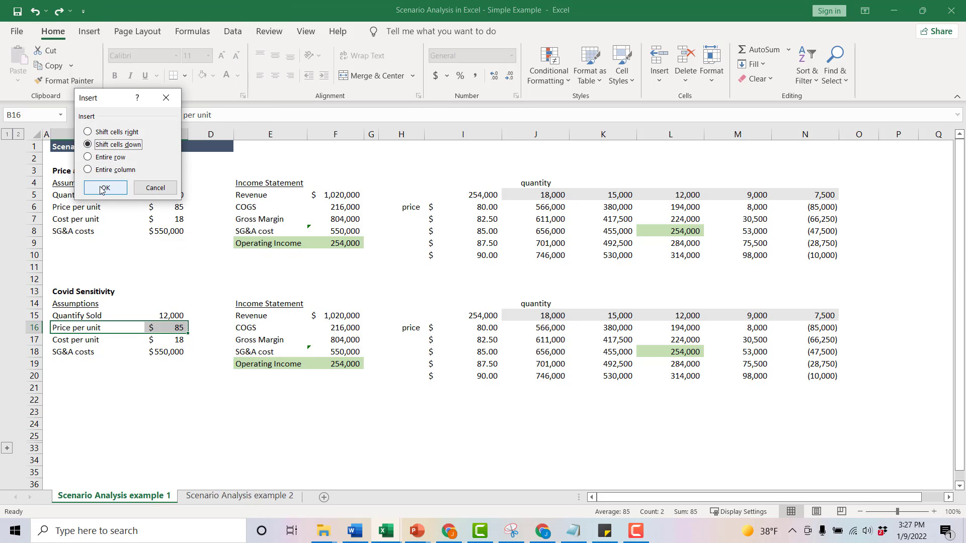
left_click(102, 187)
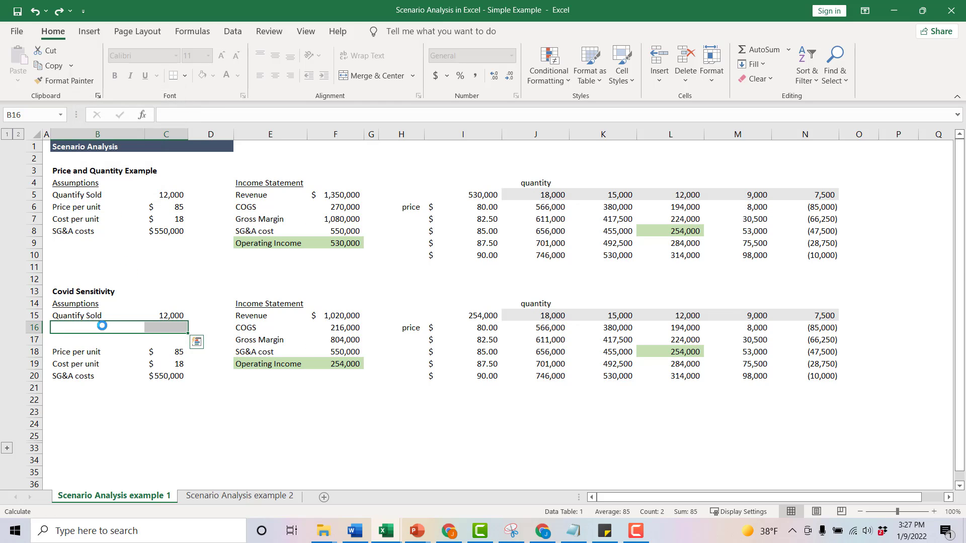
- Add a 'Covid 19 reduction' row with a 35% rate formatted as a percentage
left_click(102, 326)
type("Covid")
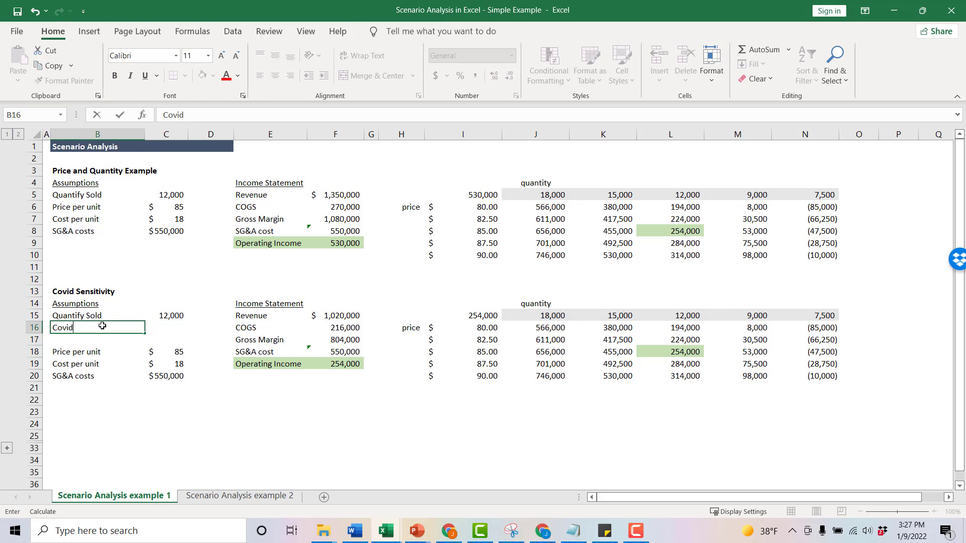
type(" 19 reduction")
key("Tab")
type("30")
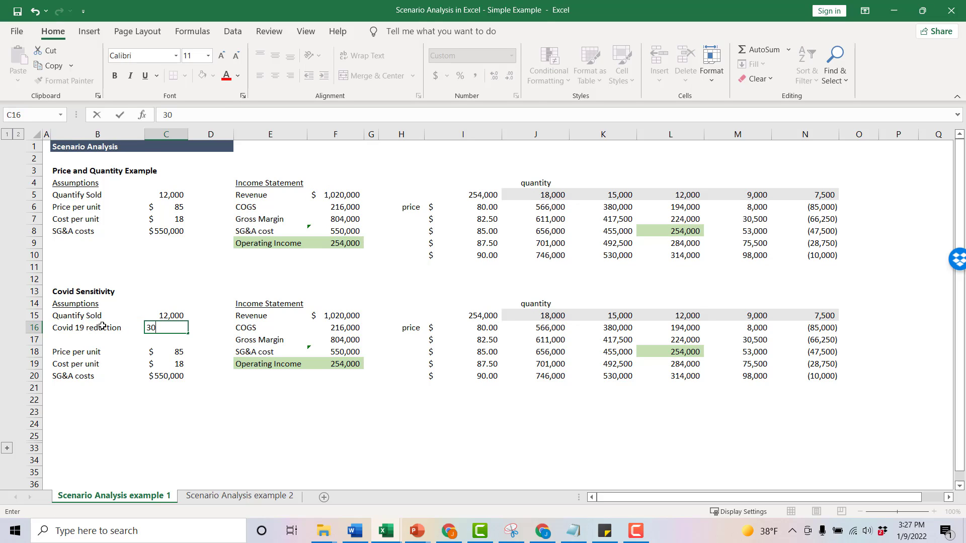
type("%")
key("Return")
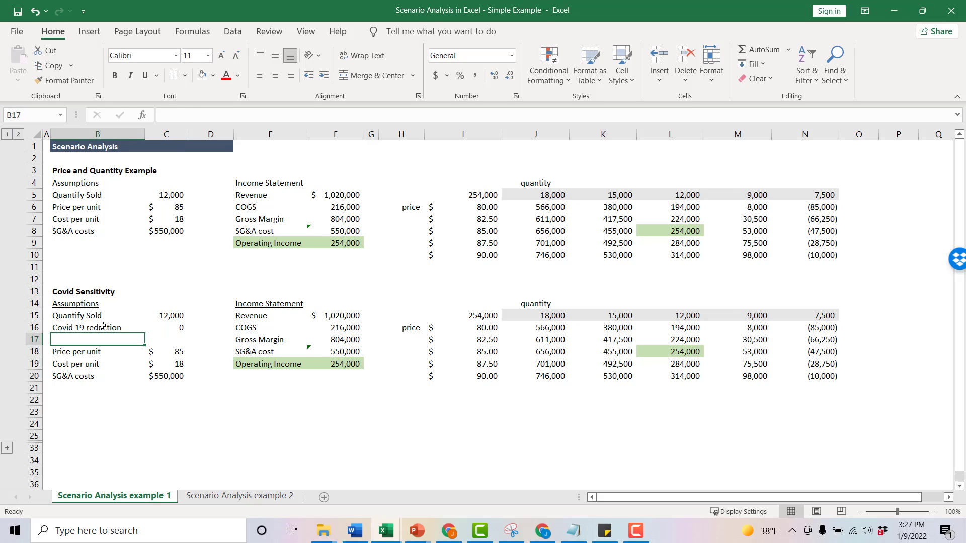
key("Up")
key("Right")
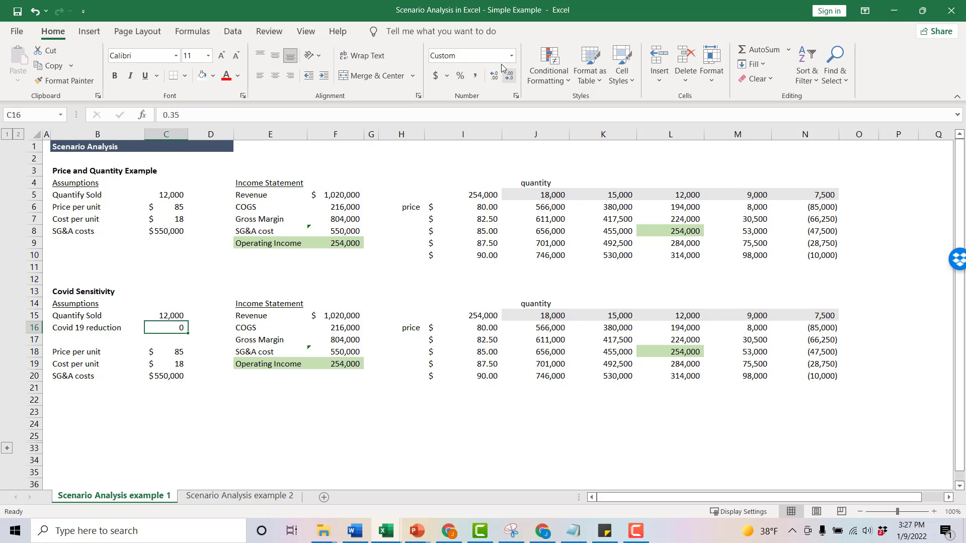
left_click(460, 75)
- Add 'Adj Quantity sold' in row 17 with formula =C15*(1-C16), giving 7,800
key("Down")
key("Left")
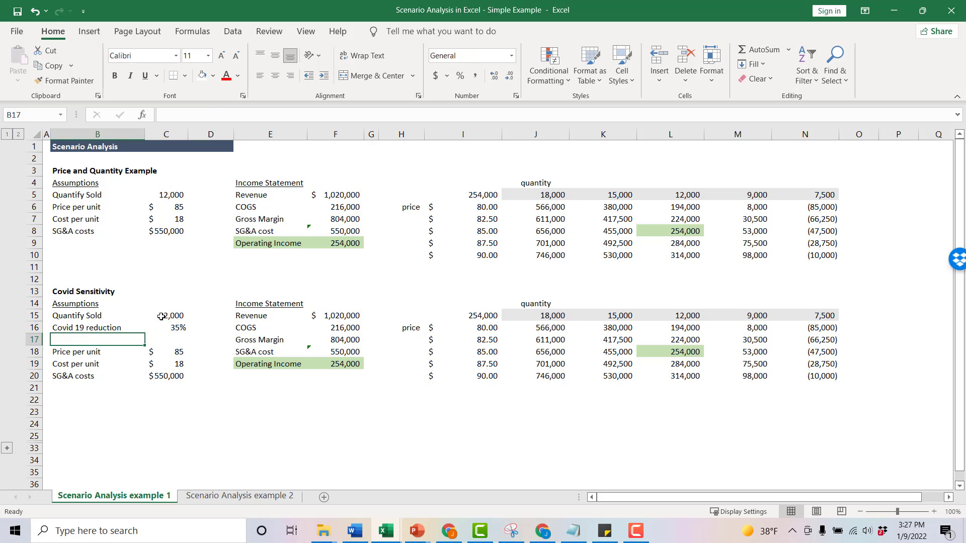
type("Adj Quantity")
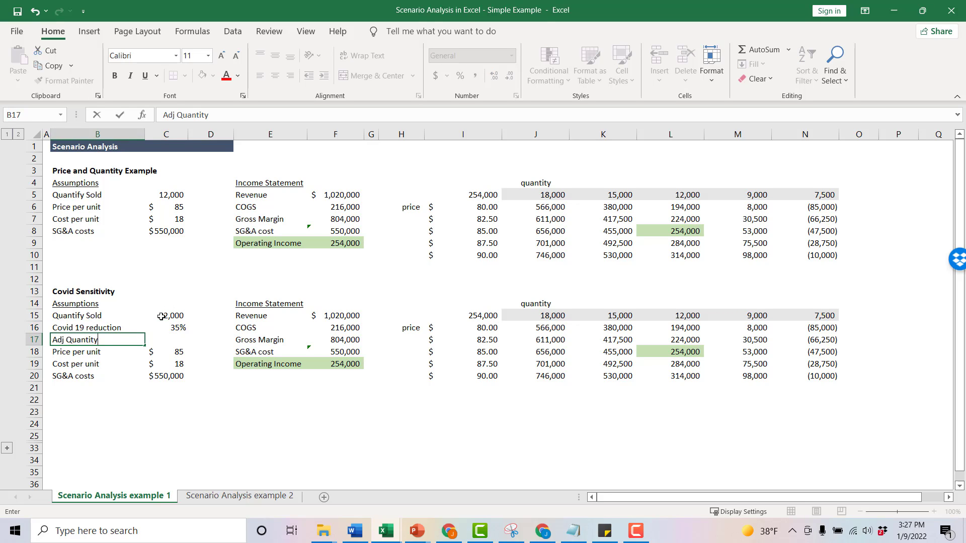
type(" sold")
key("Tab")
type("=C15*(")
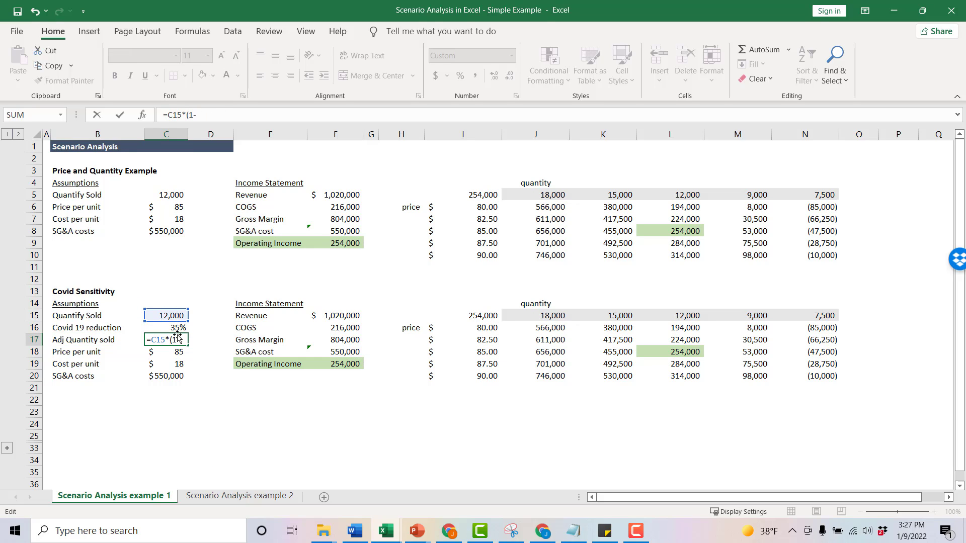
type("1-")
left_click(179, 327)
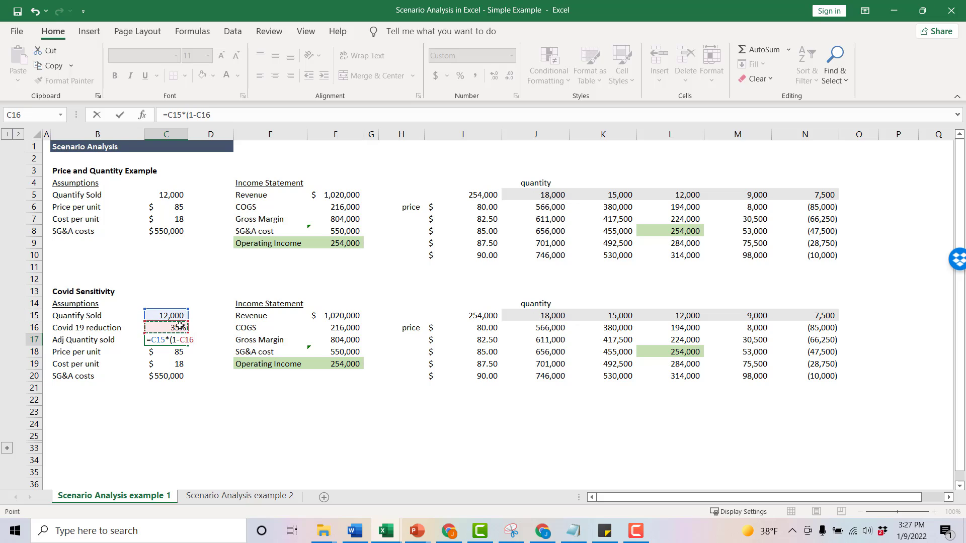
type(")")
key("Return")
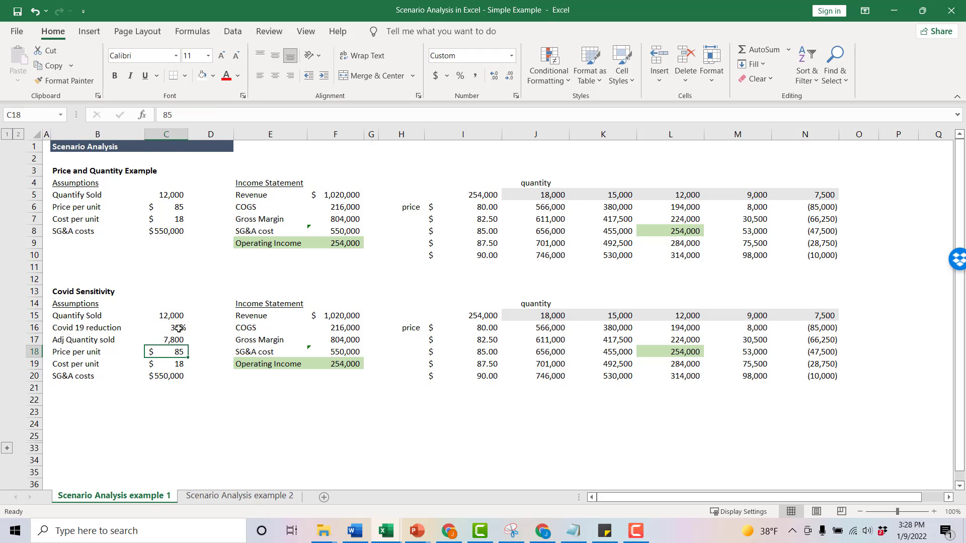
- Point the revenue and COGS formulas in F15:F16 at adjusted quantity C17 instead of C15
double_click(324, 316)
mouse_move(173, 324)
left_mouse_down()
mouse_move(168, 346)
mouse_move(173, 328)
mouse_move(173, 340)
left_mouse_up()
key("Return")
key("F2")
key("Return")
key("Down")
key("Down")
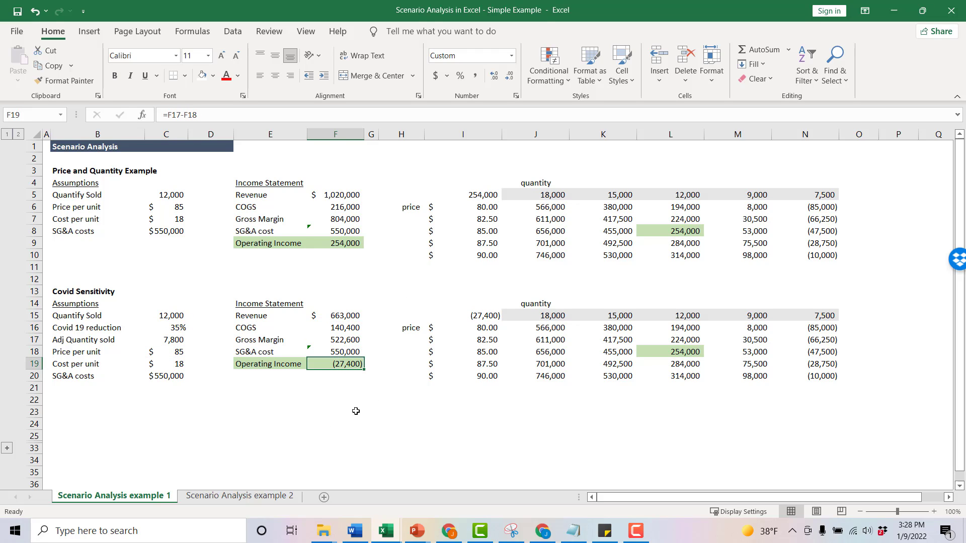
- Enter the headers Quantity Sold, Revenue and Op Income in J14:L14
left_click(544, 304)
type("Quantity Sold")
key("Tab")
type("Renenue")
key("Tab")
type("Op P")
type("ncome")
key("Return")
- Clear columns M13:N24 and enter 20% in I16, copied down to I22
left_click_drag(717, 291, 813, 431)
key("Delete")
left_click(495, 333)
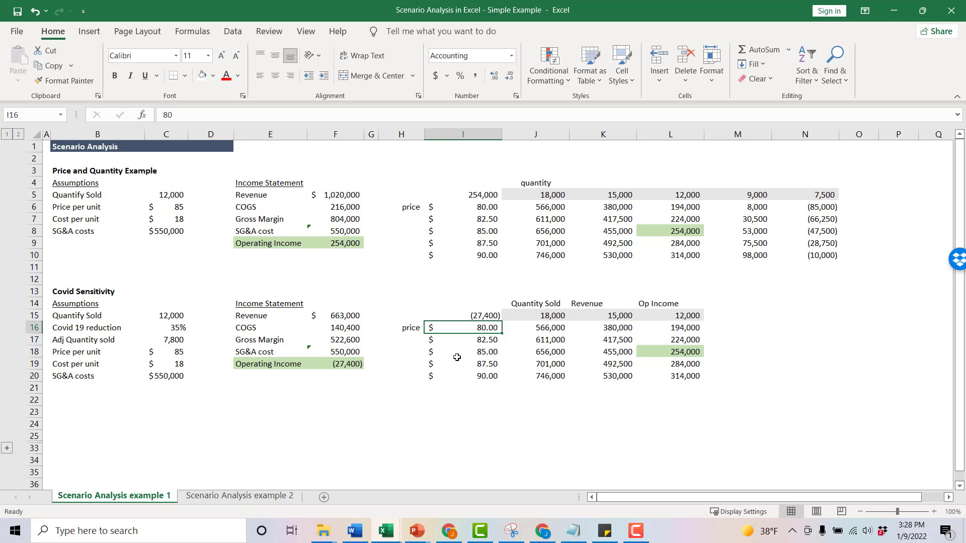
type("20%")
key("Return")
key("Up")
left_click_drag(502, 333, 502, 403)
- Make I17 =I16+5% and fill it down to I22 for 20%–50% steps
left_click(467, 354)
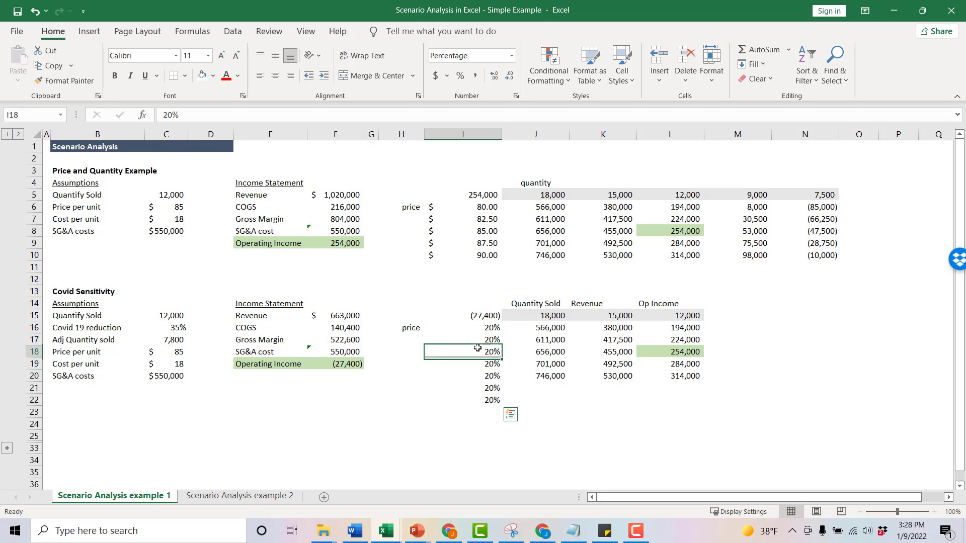
left_click(477, 345)
type("=")
key("Up")
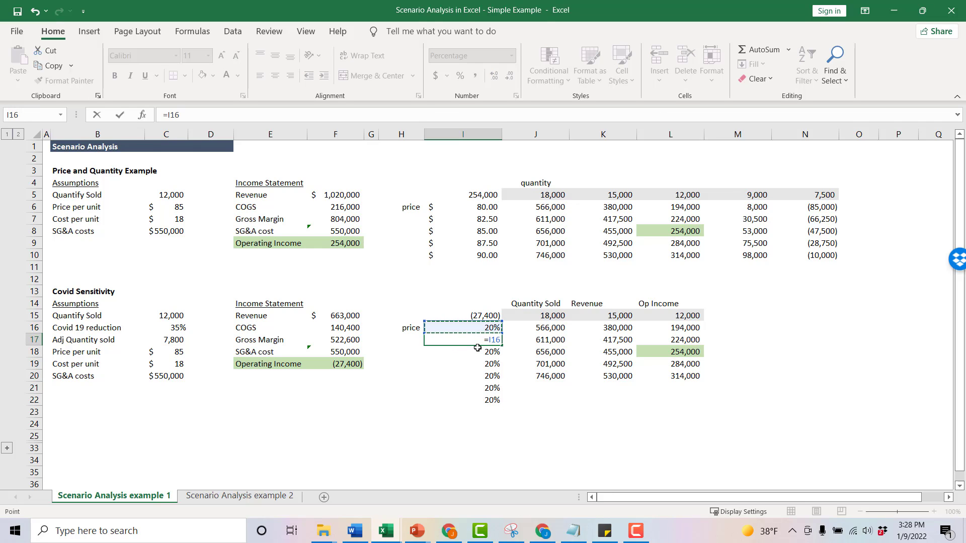
type("+5%")
key("Return")
left_click_drag(502, 346, 502, 402)
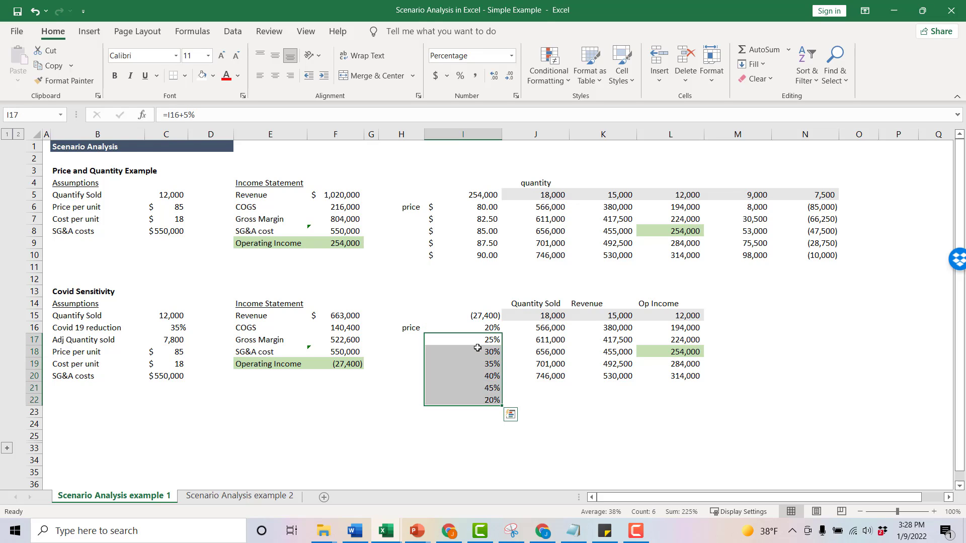
- Link corner cell I15 to operating income in F19
left_click(471, 315)
type("=")
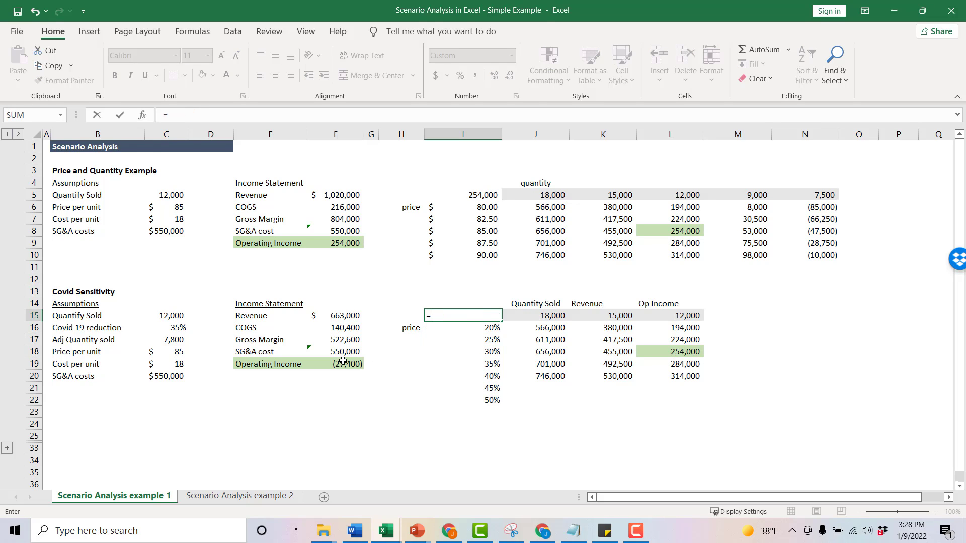
left_click(343, 362)
- Link J15, K15 and L15 to C17, F15 and F19 (7,800, 663,000, (27,400))
key("Return")
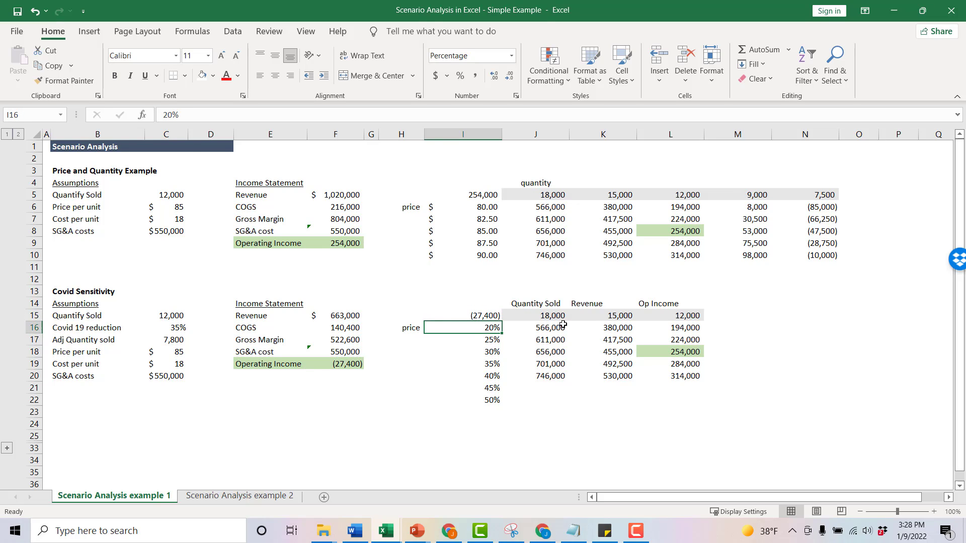
left_click(556, 315)
type("=")
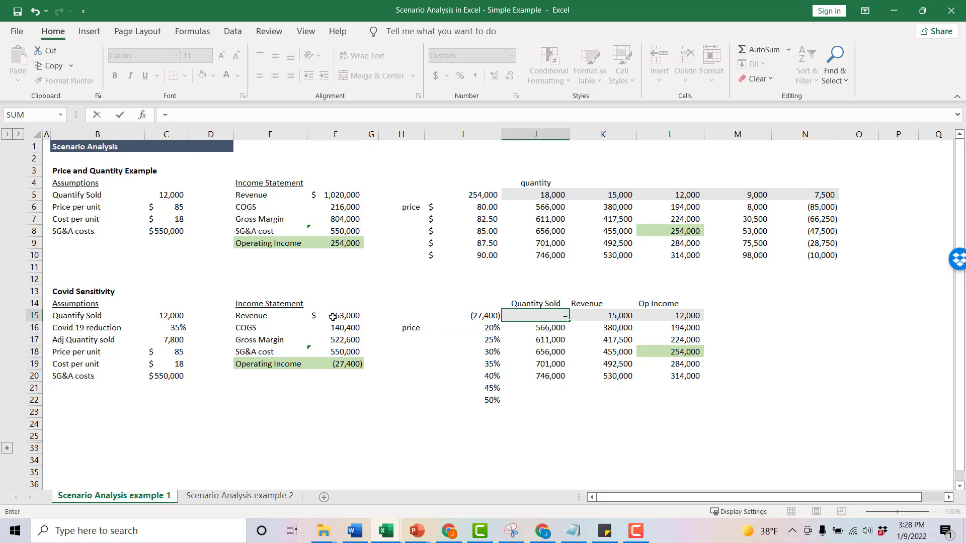
left_click(172, 340)
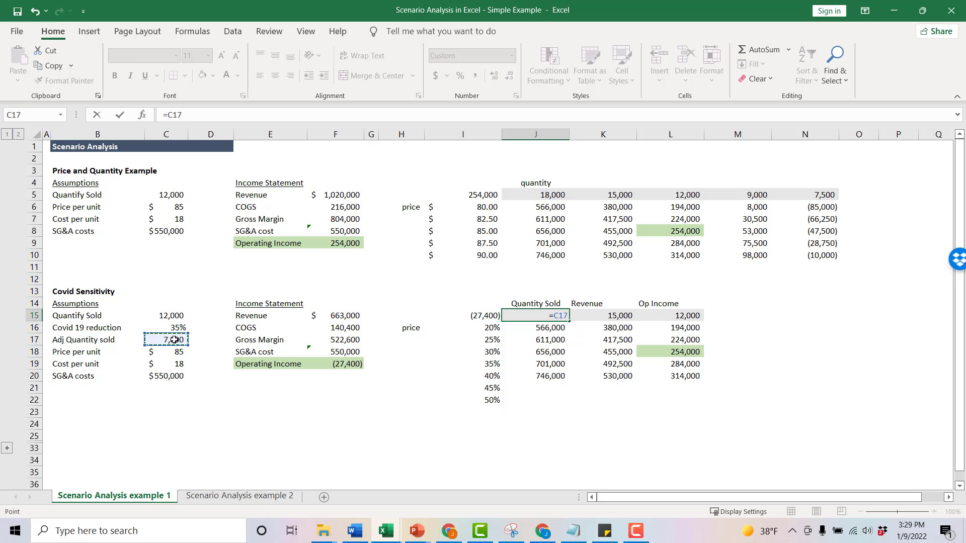
key("Return")
left_click(608, 315)
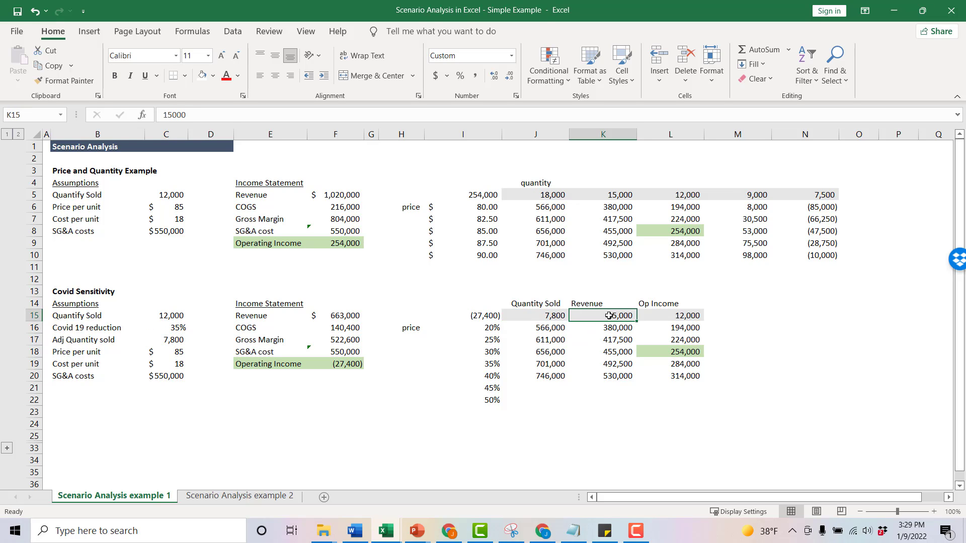
type("=")
left_click(335, 315)
key("Return")
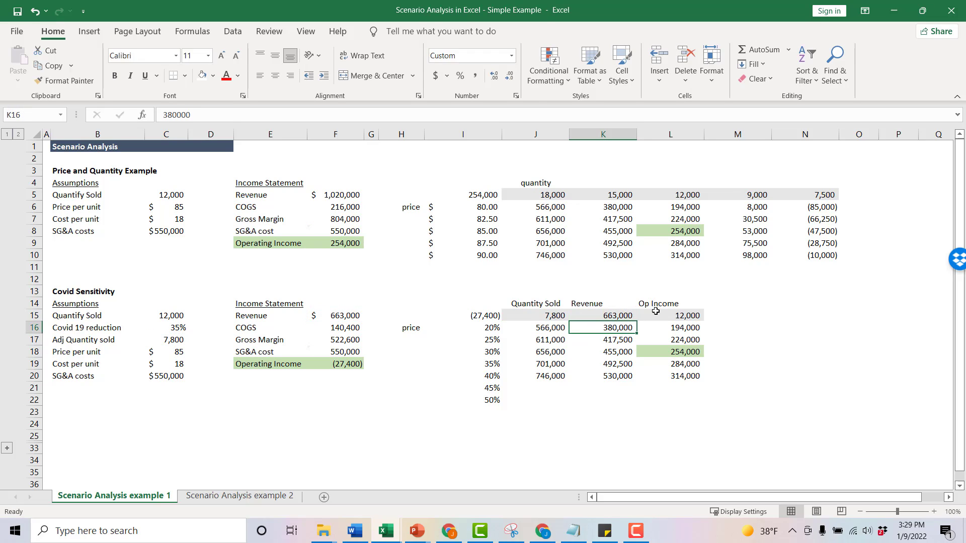
left_click(678, 316)
type("=")
left_click(349, 367)
key("Return")
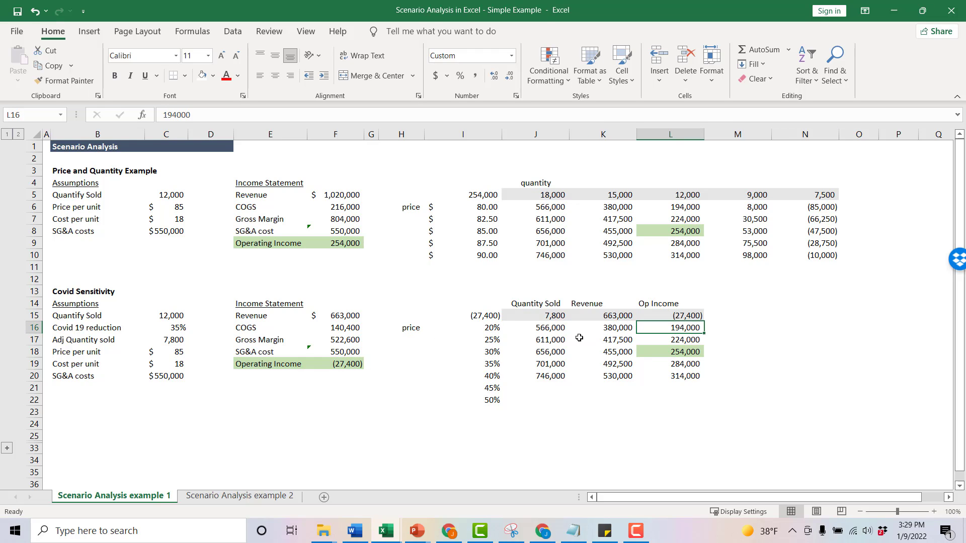
- Clear and delete the old data table results in J16:L21
left_click_drag(535, 327, 683, 377)
key("Delete")
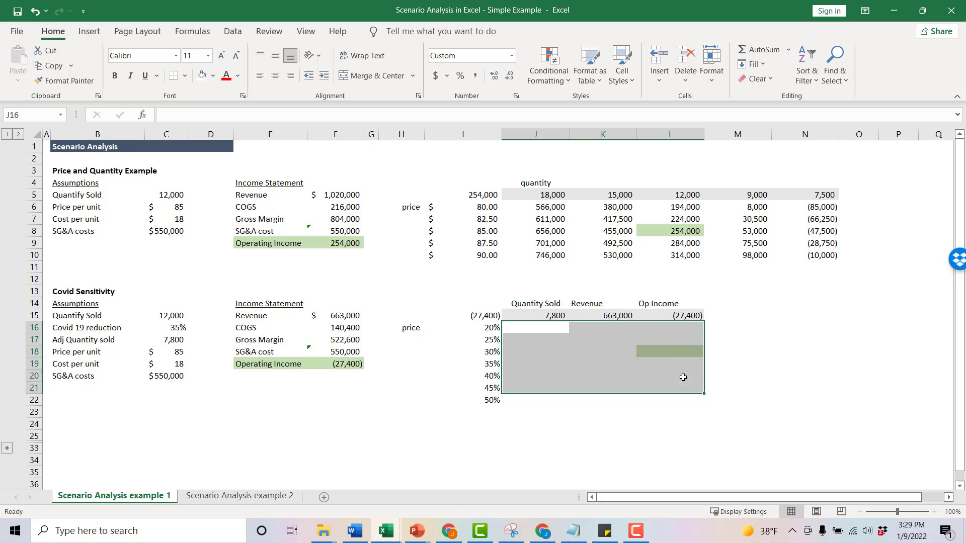
right_click(683, 377)
left_click(714, 198)
left_click(699, 255)
left_click(696, 403)
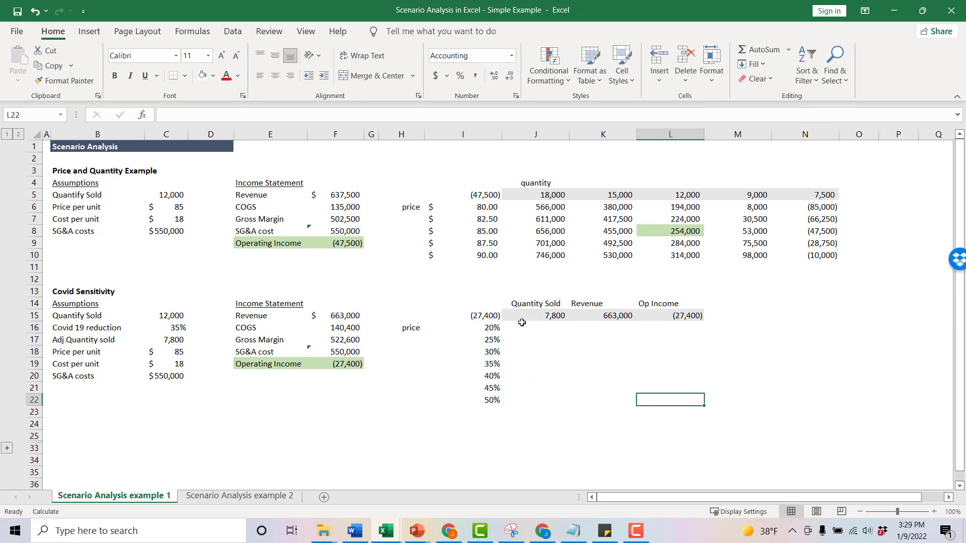
- Extend the reduction series from I22 to I24, adding 55% and 60%
left_click_drag(481, 315, 662, 402)
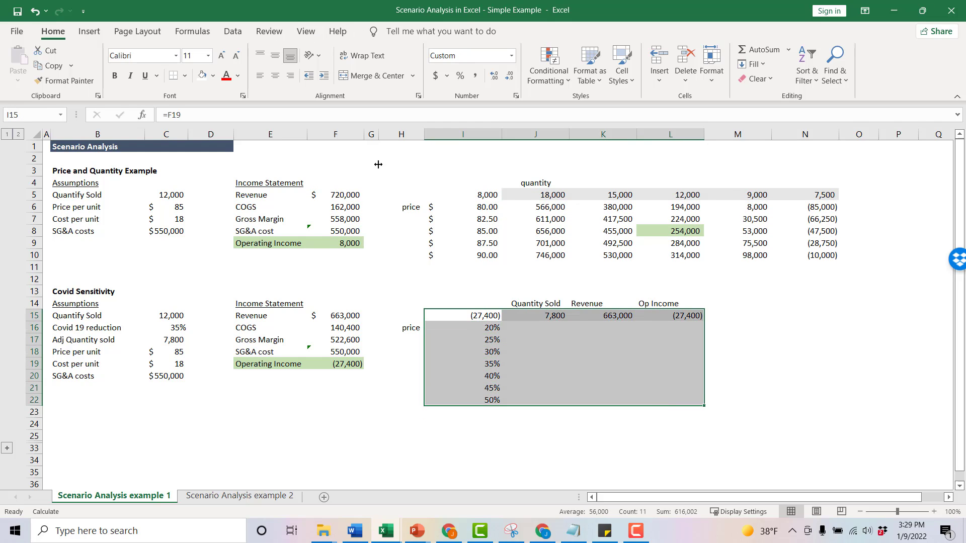
left_click(496, 403)
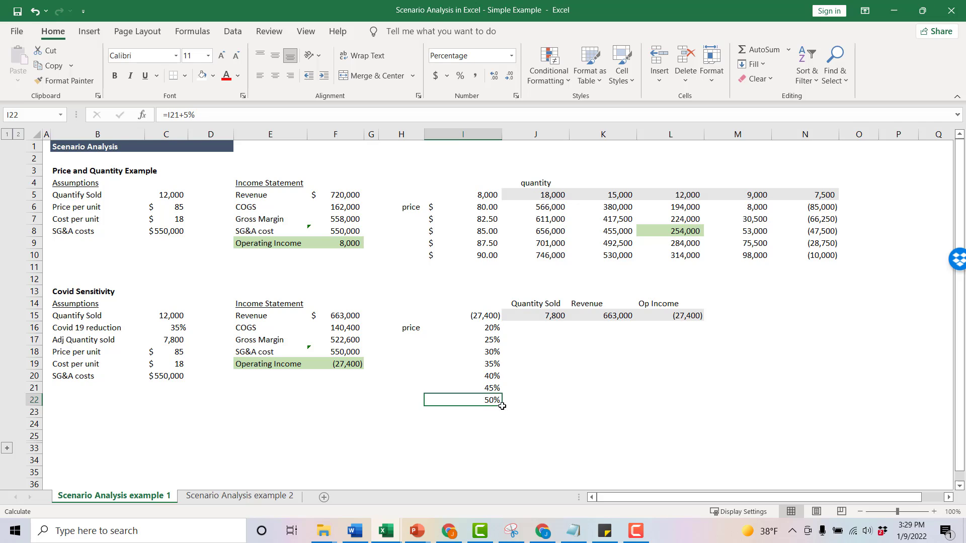
left_click_drag(501, 405, 501, 430)
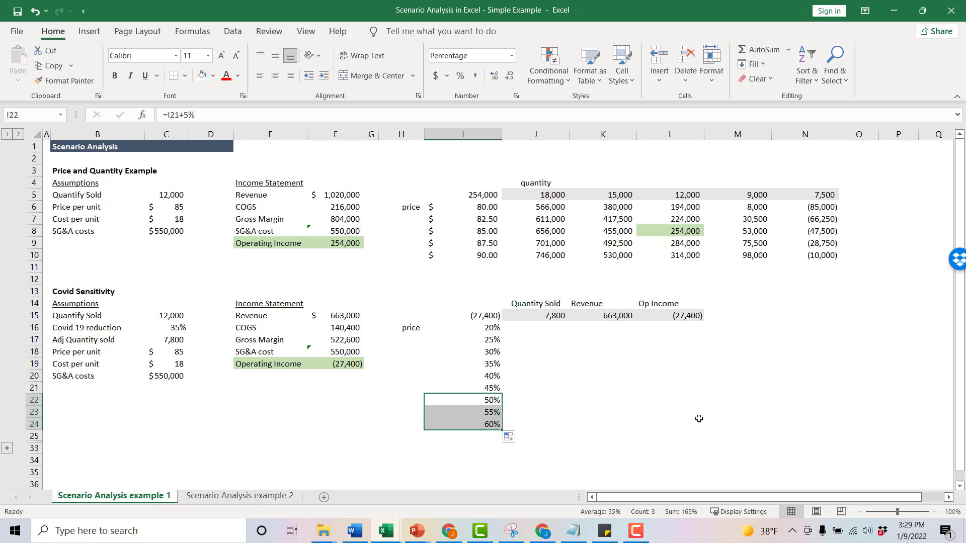
left_click_drag(698, 423, 497, 319)
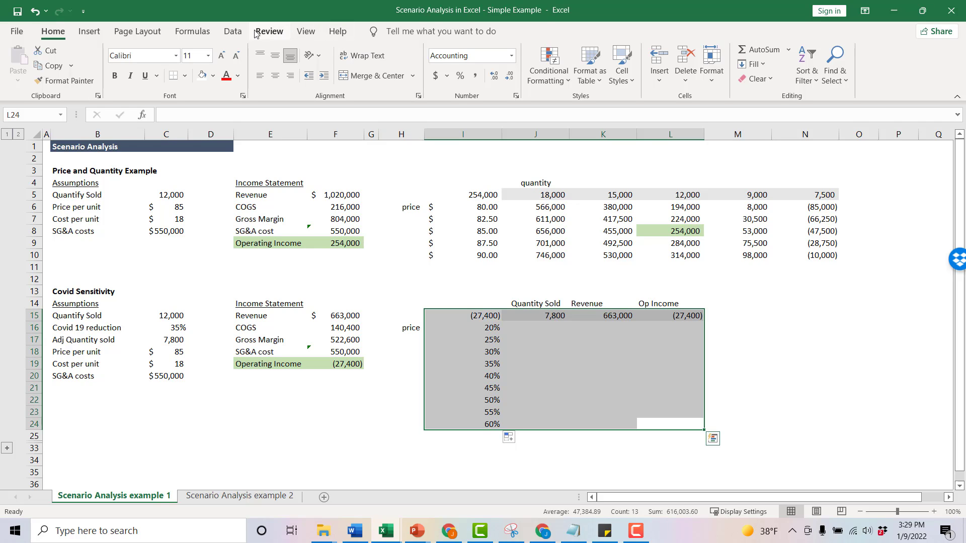
- Create a What-If data table over I15:L24 with column input cell $C$16
left_click(232, 32)
left_click(732, 65)
left_click(756, 134)
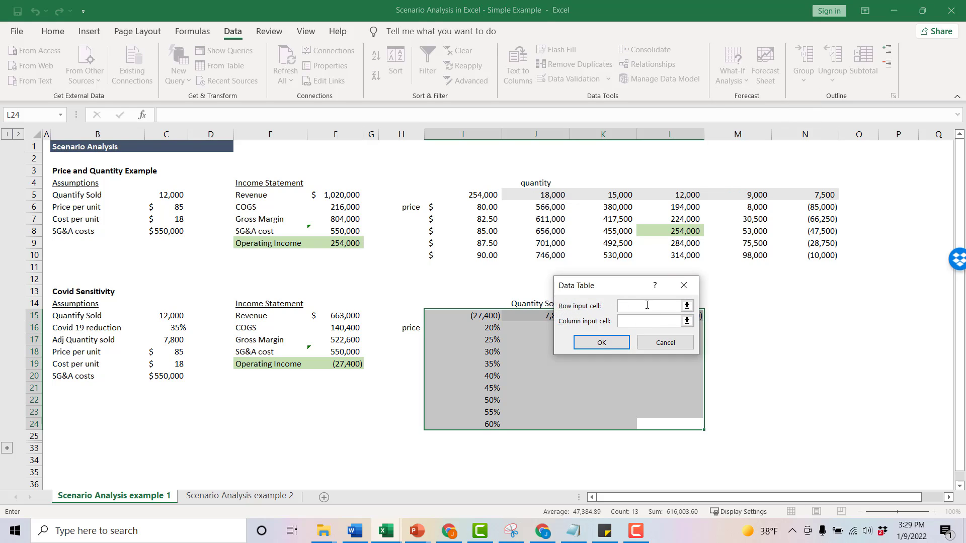
left_click(654, 321)
left_click_drag(603, 285, 688, 281)
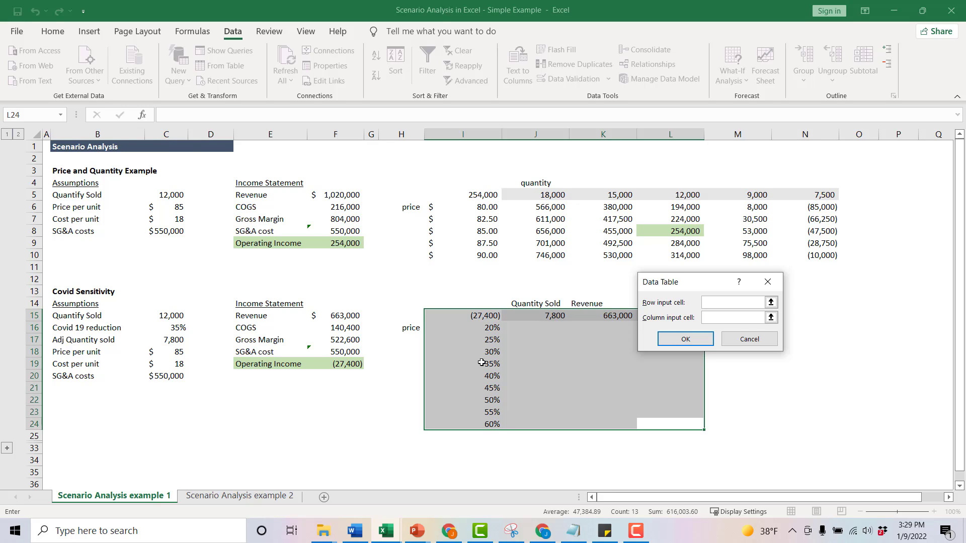
left_click(174, 329)
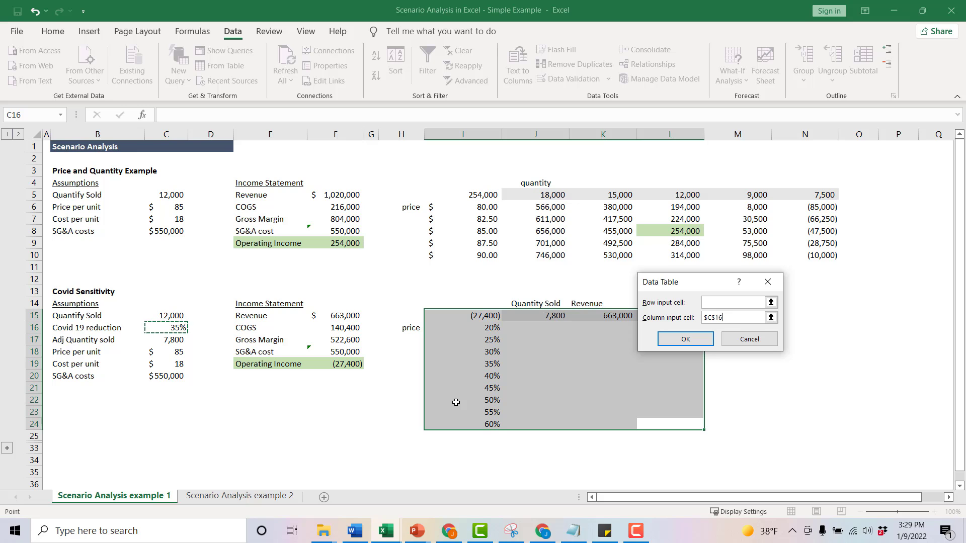
key("Return")
left_click_drag(556, 326, 689, 430)
left_click(53, 31)
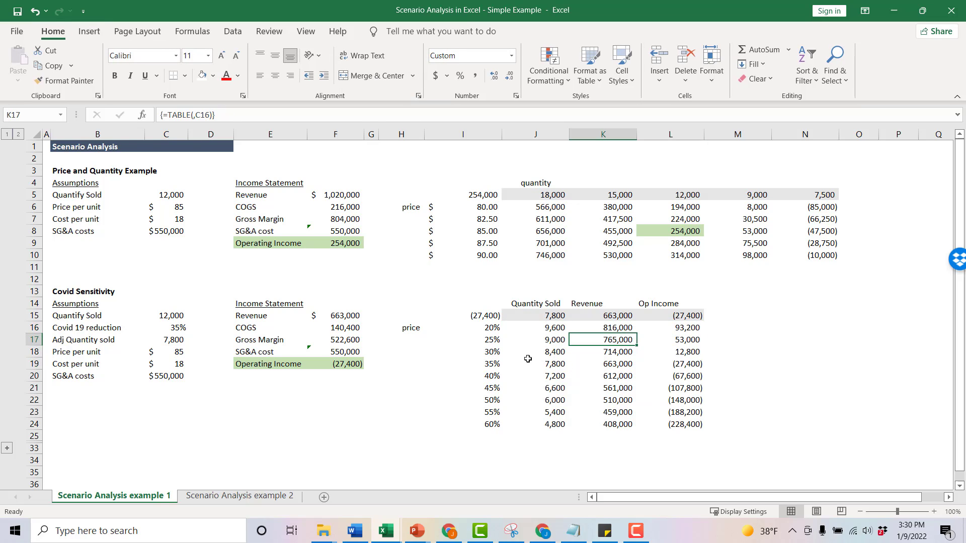
- Review the data table results for the 35%, 45%, 50% and 60% reduction rows
left_click(554, 365)
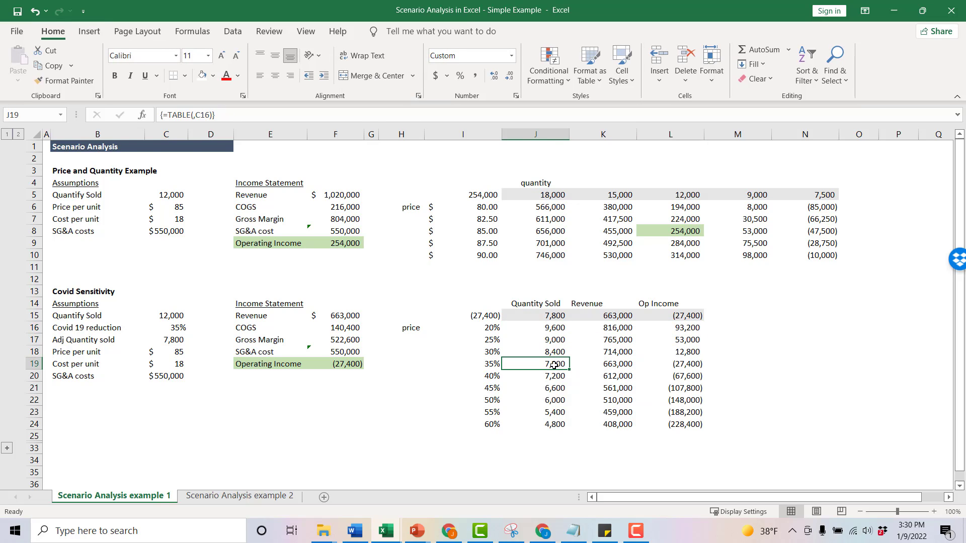
left_click(678, 369)
left_click_drag(675, 364, 549, 365)
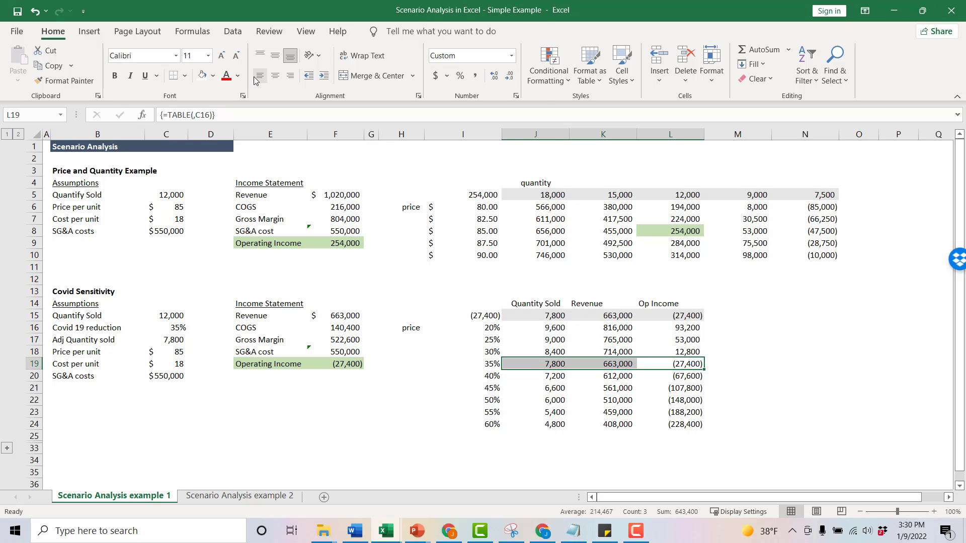
left_click(538, 400)
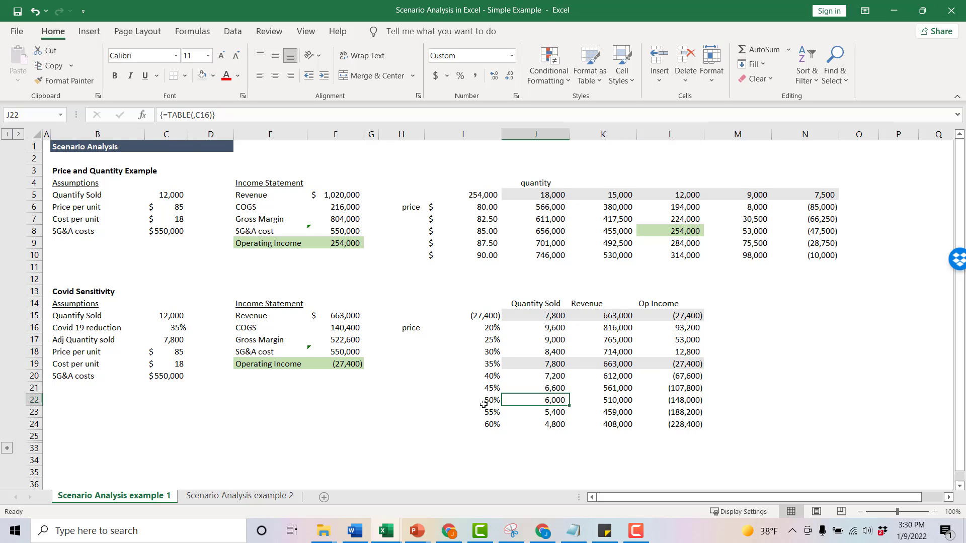
left_click(490, 388)
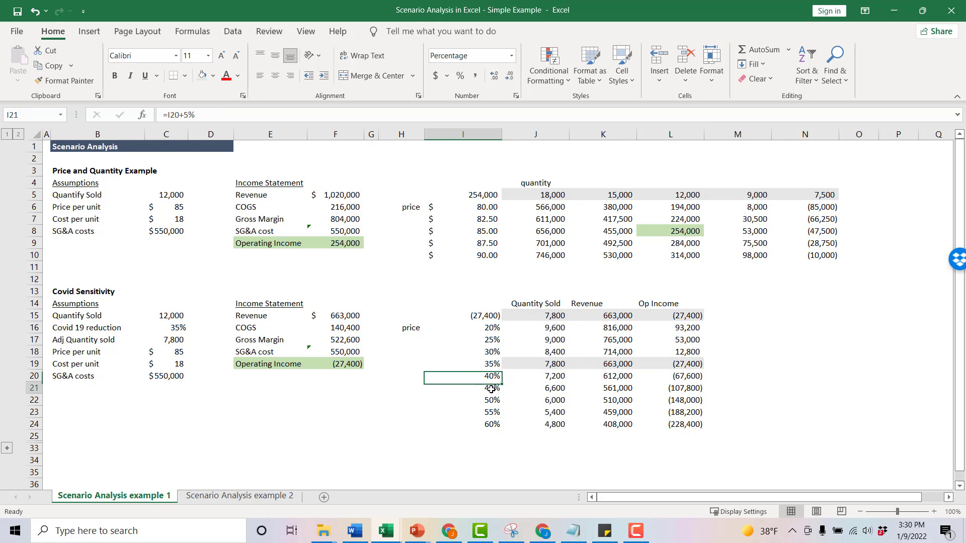
key("Down")
key("Down")
key("Down")
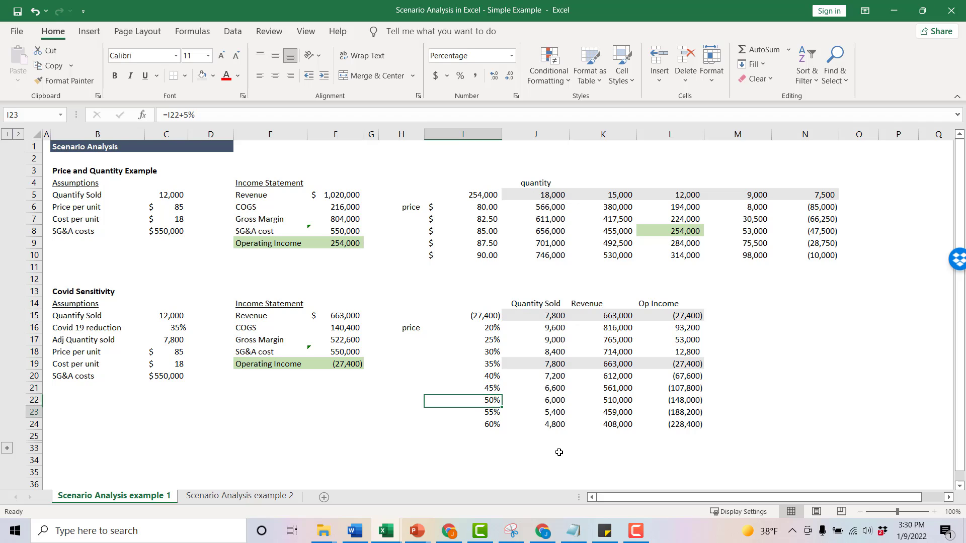
key("Right")
key("Right")
key("Right")
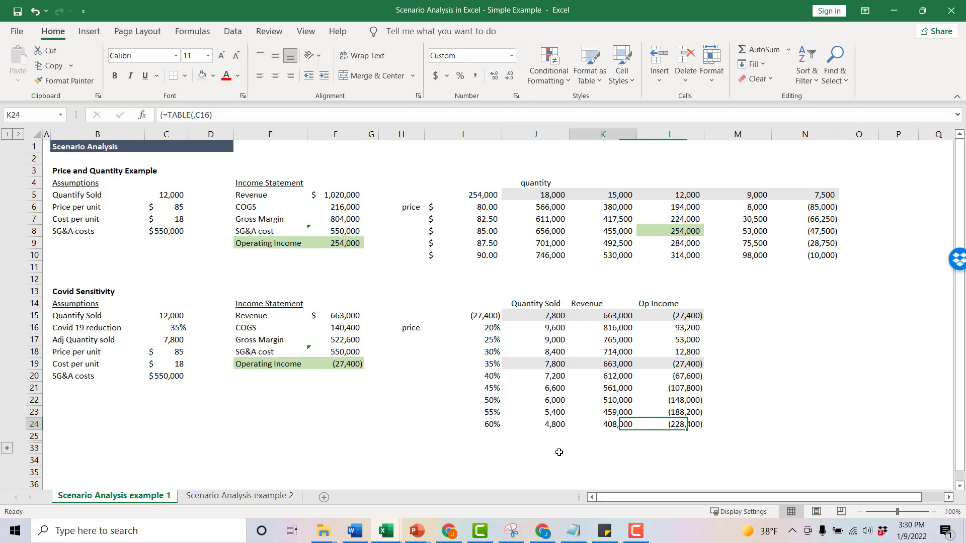
key("Left")
key("Left")
key("Left")
key("Up")
key("Up")
key("Up")
key("Up")
key("Up")
key("Down")
key("Up")
key("Down")
key("Down")
key("Down")
- Check the data table formula across I14:L24, then go to the Scenario Analysis example 2 sheet
left_click(683, 401)
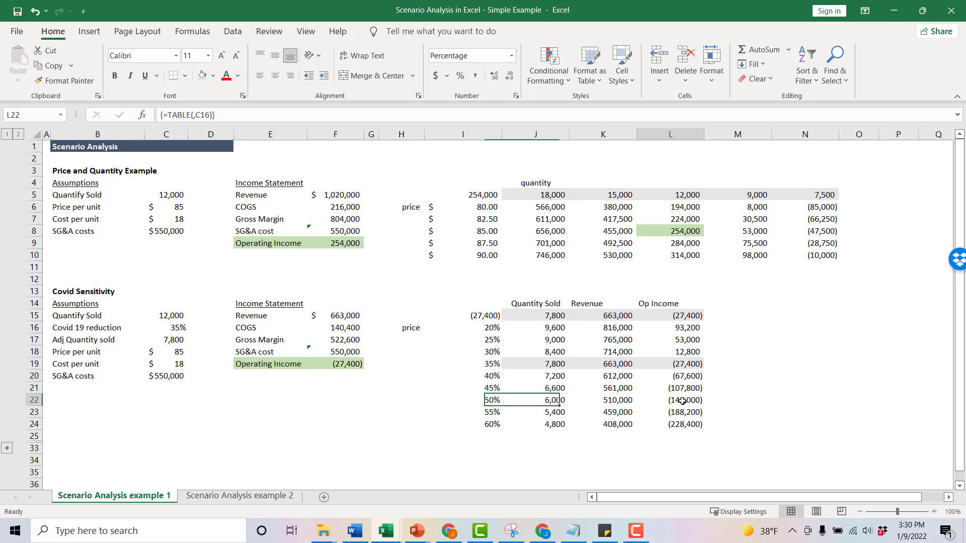
left_click(625, 352)
left_click_drag(491, 300, 696, 435)
left_click(667, 460)
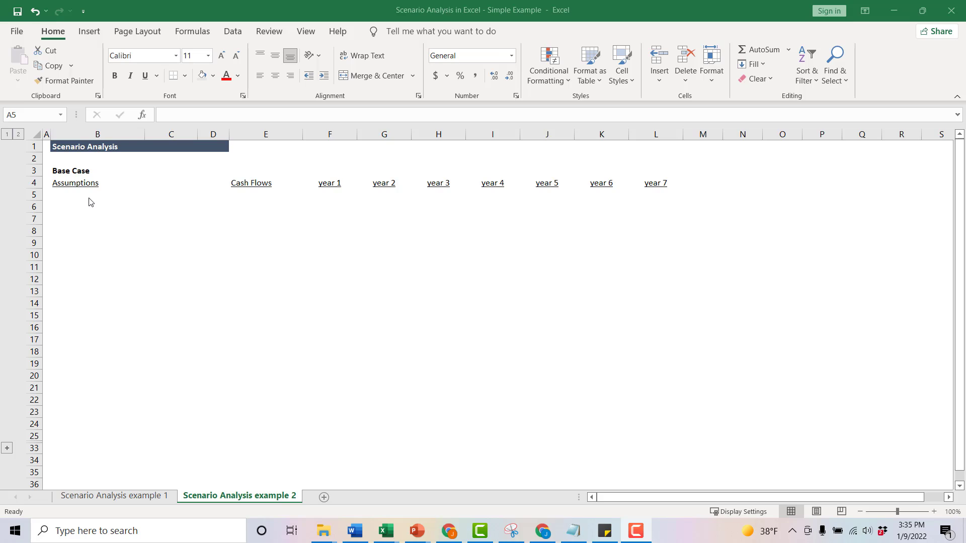
key("shift+space")
key("shift+Down")
key("shift+Down")
key("shift+Down")
key("shift+Down")
- Enter Cost of Machine 945,000 and Units of Output 18,500 in B5:C6
left_click(89, 198)
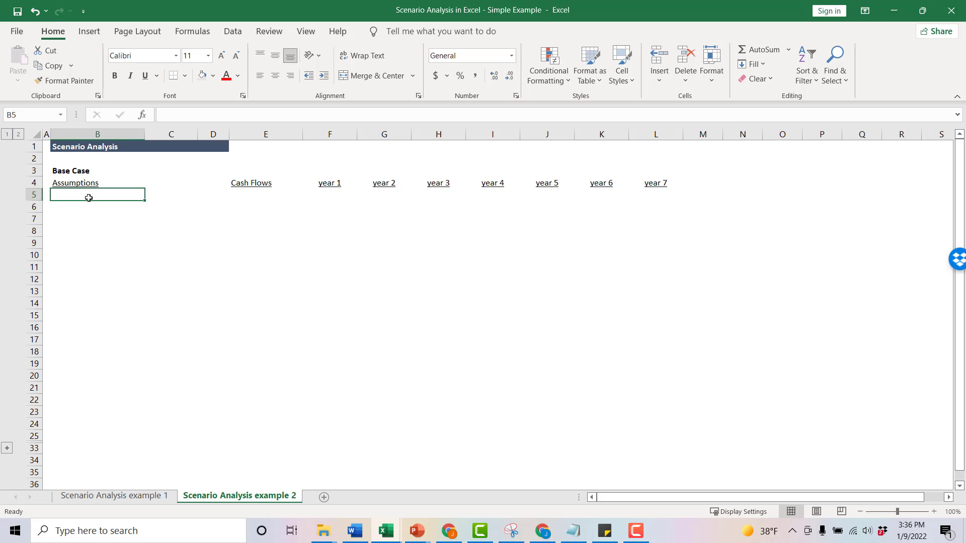
type("Cost of Machine")
key("Tab")
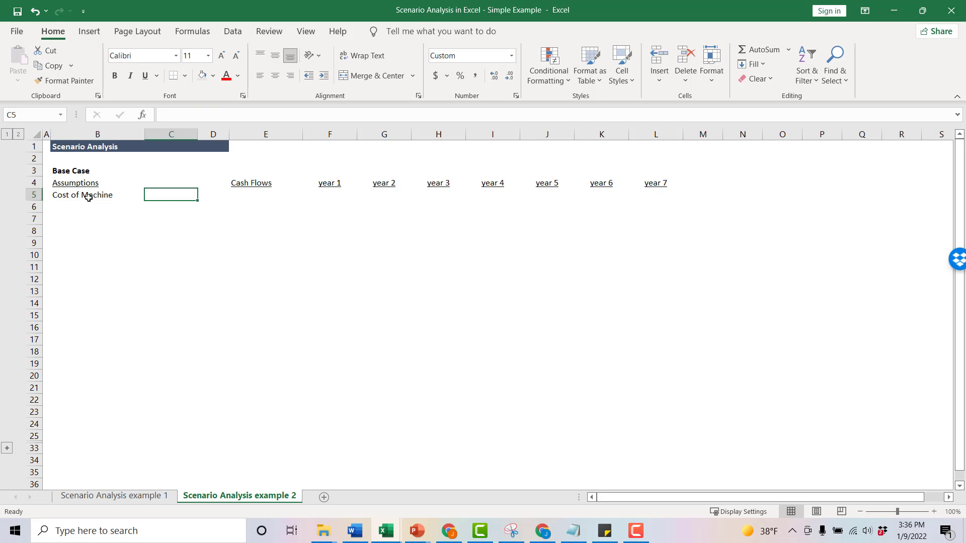
type("945,000")
key("Return")
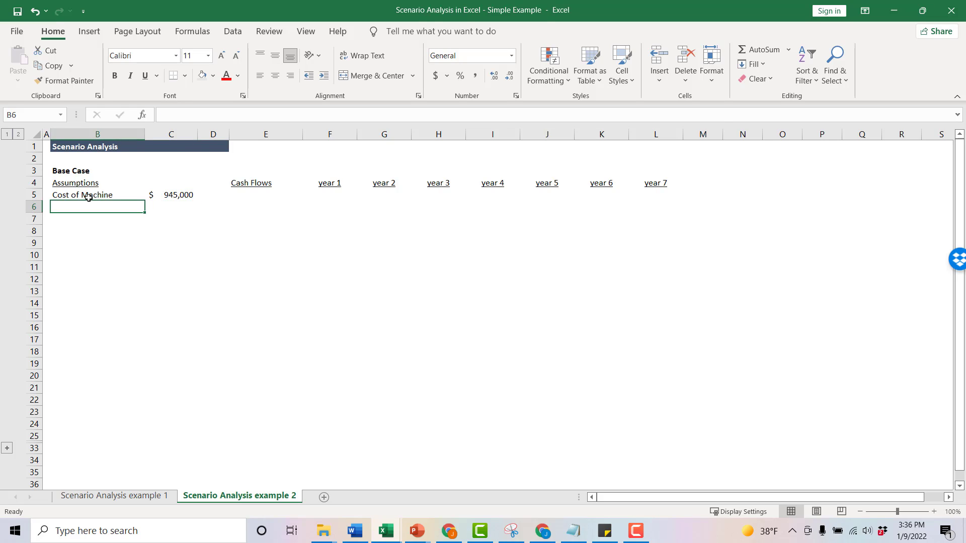
type("Units ")
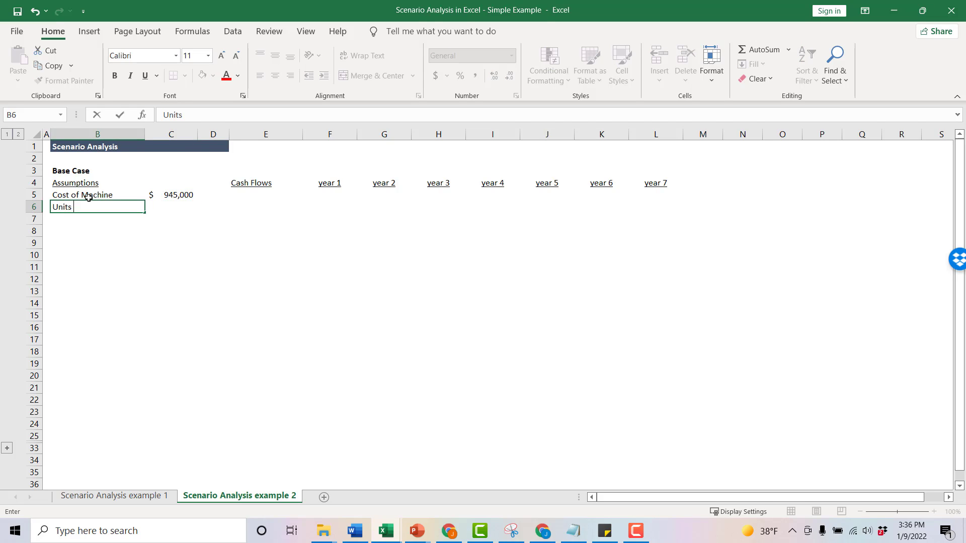
type("of Output")
key("Tab")
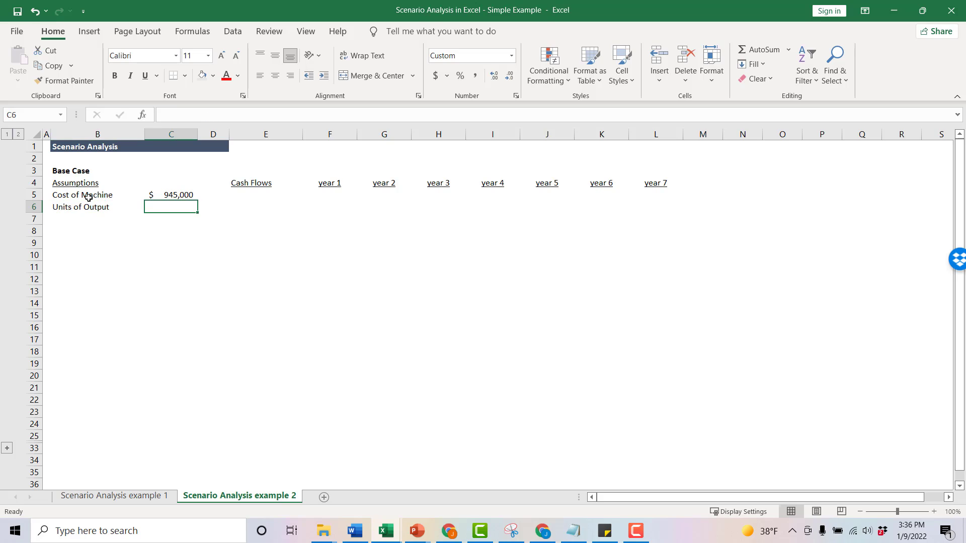
type("18500")
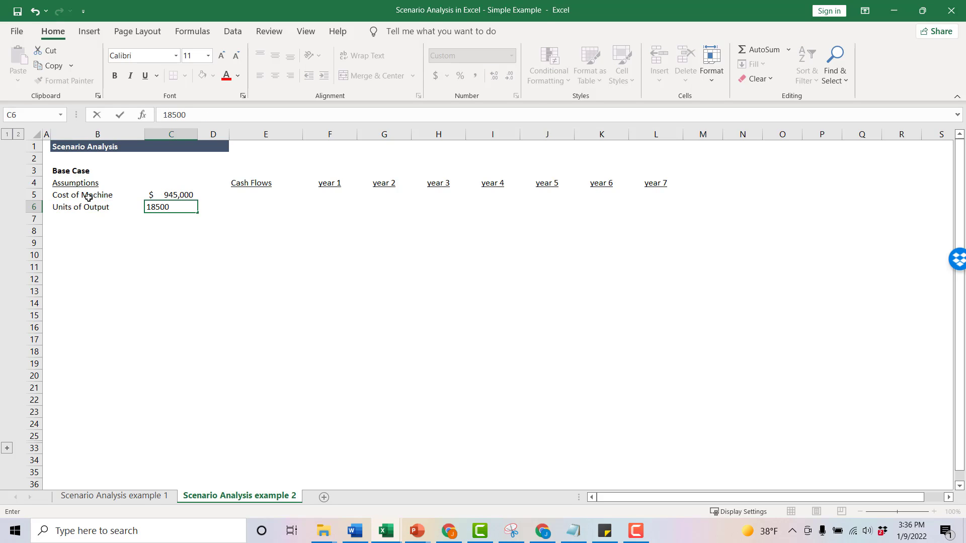
key("Return")
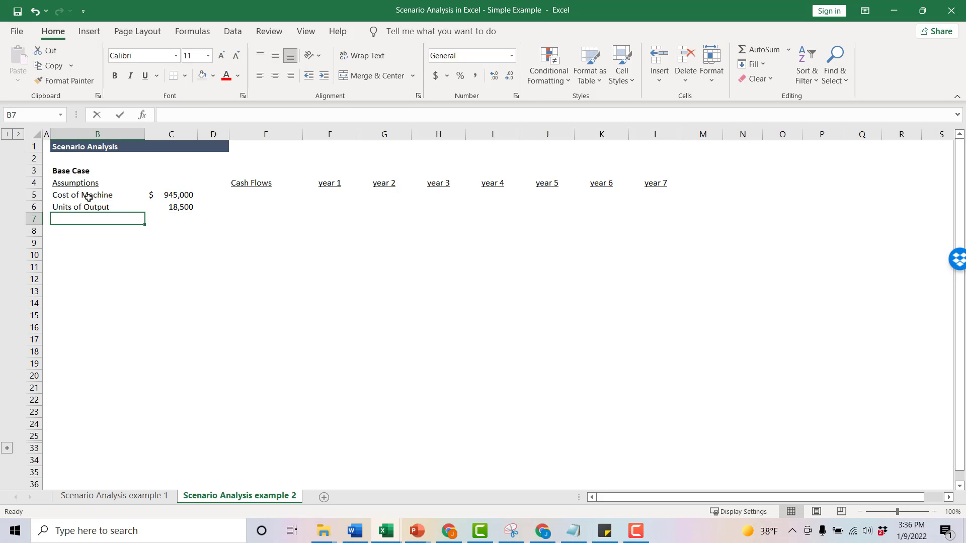
- Enter Cost per unit 5.95 and Price per unit 15.50 in B7:C8
type("Cost per unit")
key("Tab")
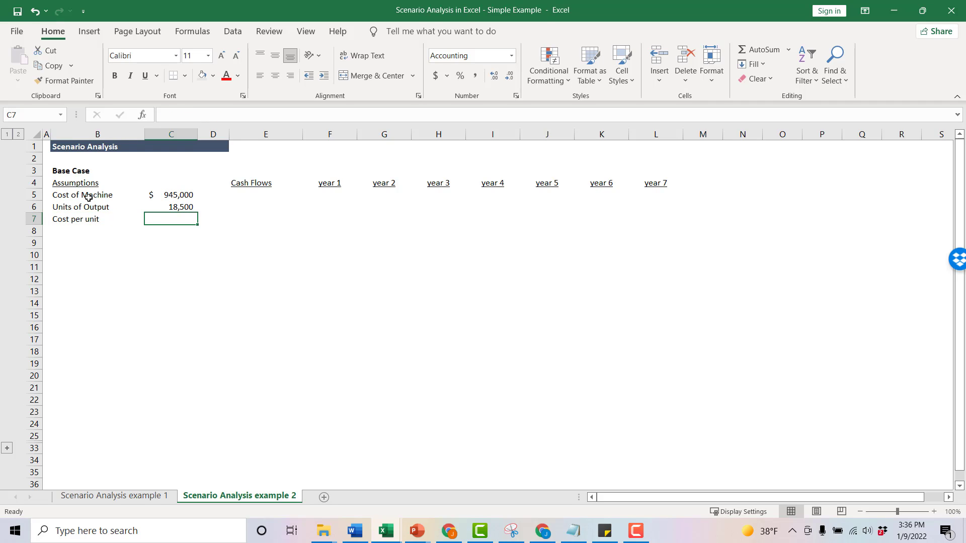
type("5.95")
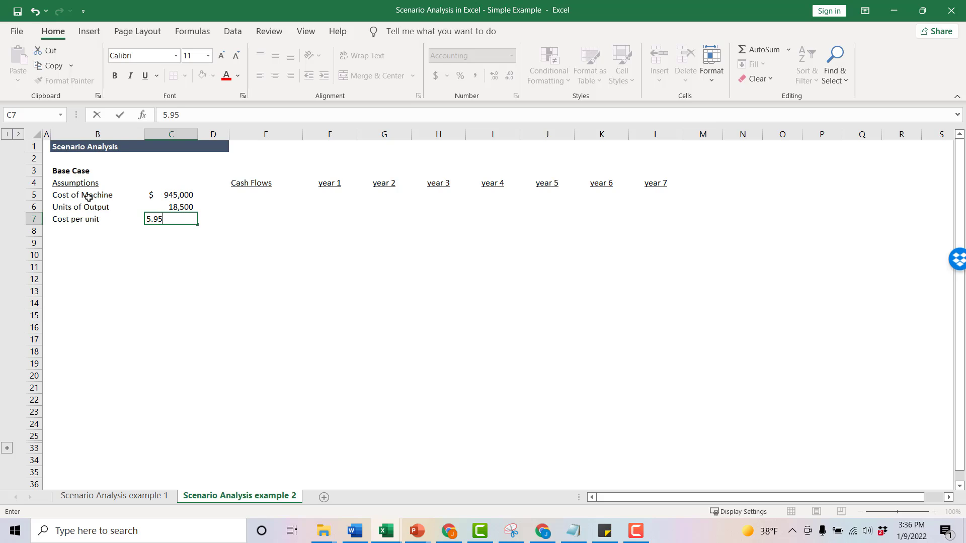
key("Return")
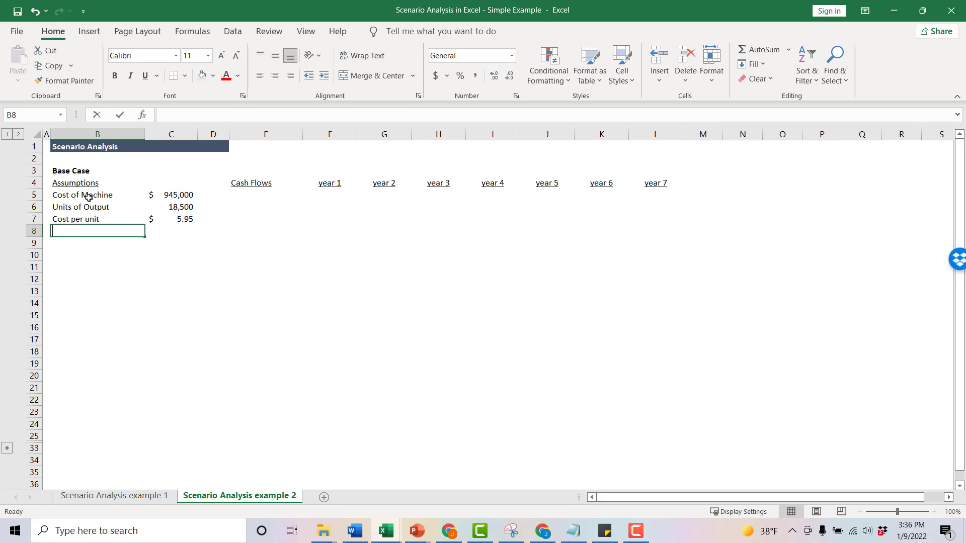
type("Price per unit")
key("Tab")
type("15.50")
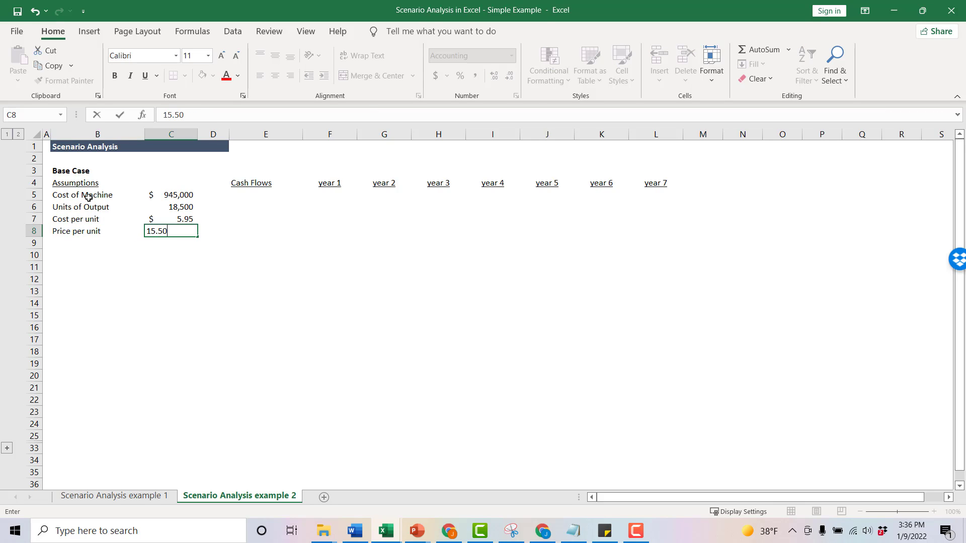
key("Return")
key("Up")
key("Up")
- Label E5 'Initial Investment' and enter =-C5 for a year 1 outflow of (945,000)
key("Up")
key("Right")
key("Up")
key("Right")
key("Right")
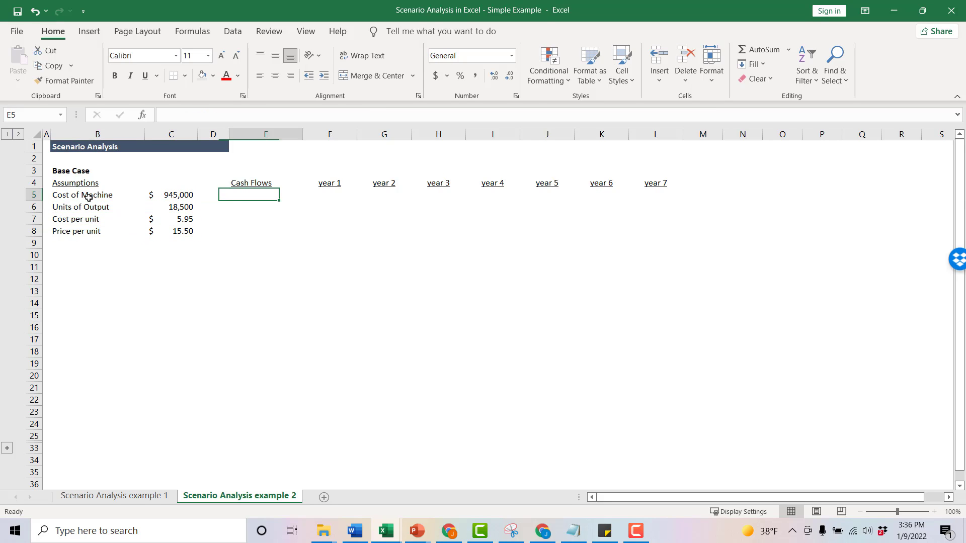
type("Initi")
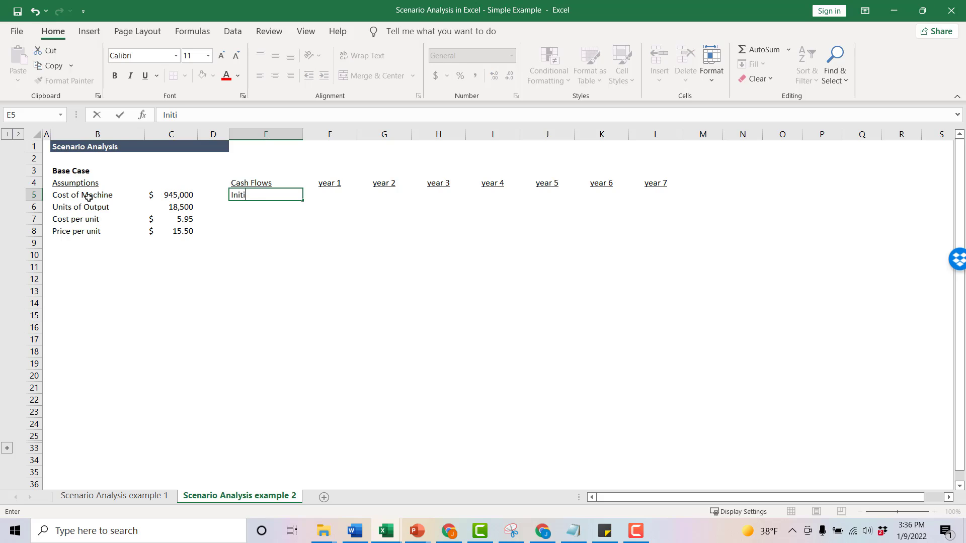
type("al Investment")
key("Tab")
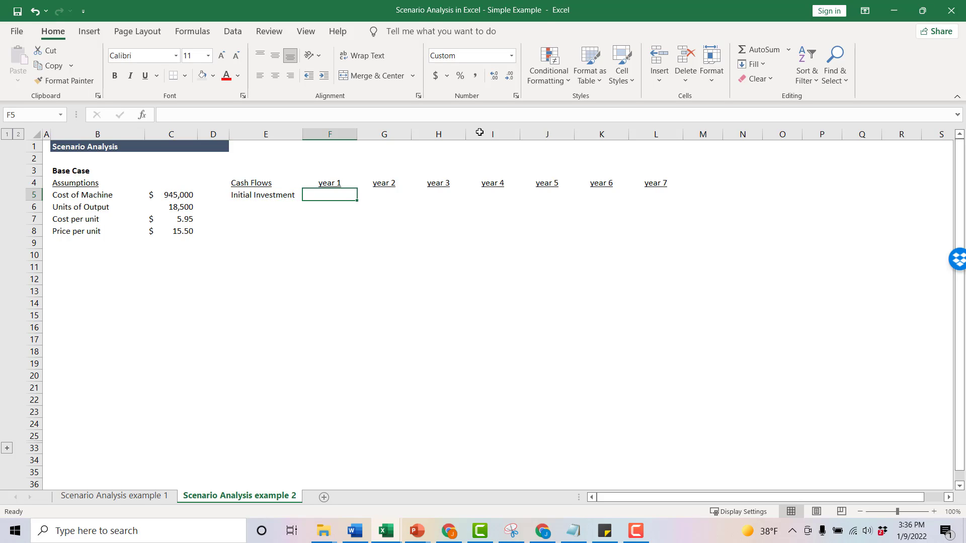
type("-")
key("Left")
key("Left")
key("Left")
key("Return")
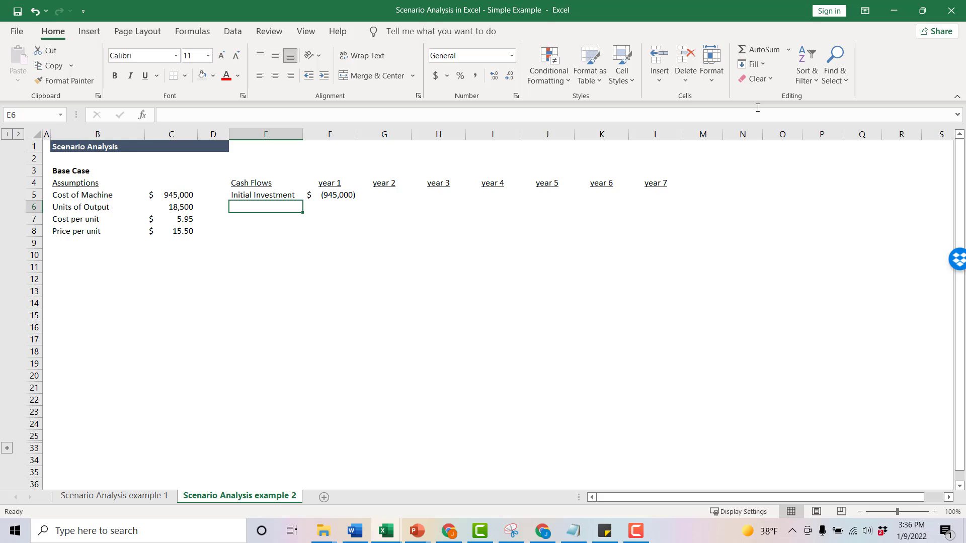
- Add a 'Rev' row with year 1 revenue =C6*C8, giving 286,750
type("Rev")
key("Tab")
type("=")
key("Left")
key("Left")
key("Left")
type("*")
key("Left")
key("Left")
key("Left")
key("Down")
key("Down")
key("shift+Tab")
- Set year 2 revenue to =F6 and fill it right through year 7
key("Right")
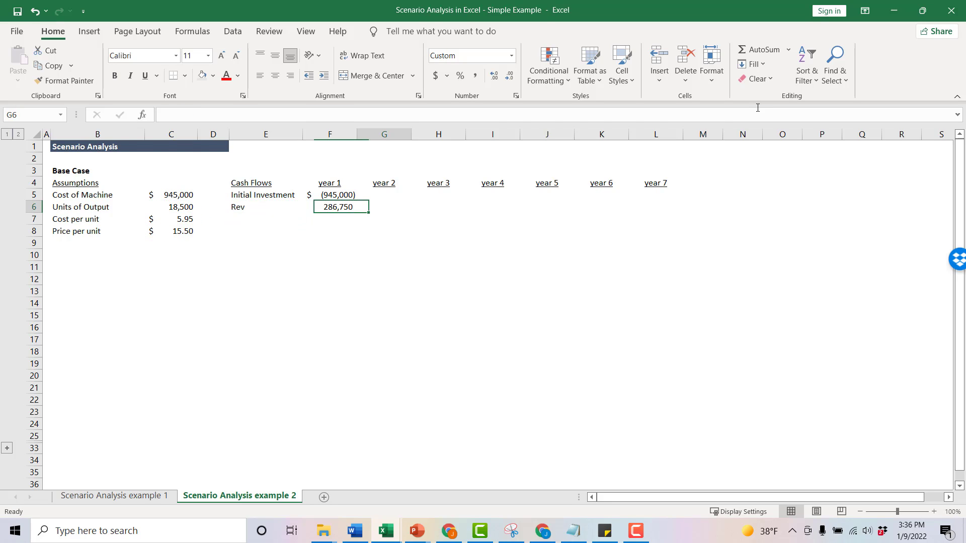
key("Right")
type("=")
key("Left")
key("ctrl+Return")
key("shift+Right")
key("shift+Right")
key("shift+Right")
key("shift+Right")
key("shift+Right")
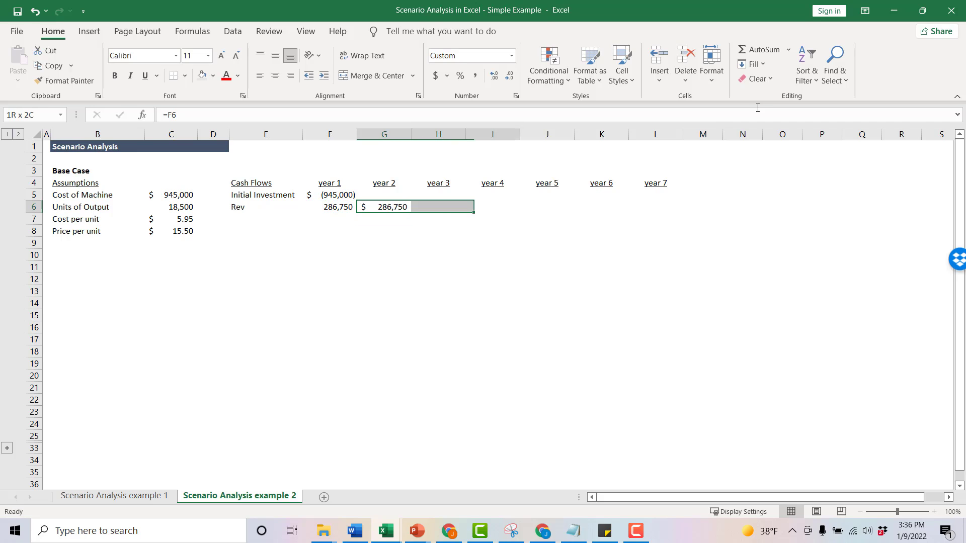
key("ctrl+r")
key("Left")
key("Left")
key("Down")
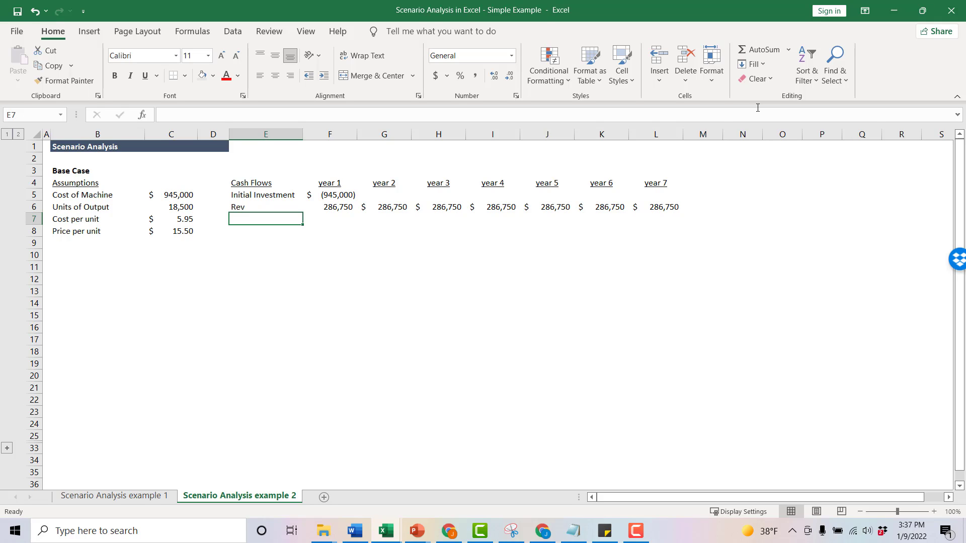
- Add a 'Cost' row with year 1 cost =C6*-C7, giving (110,075)
type("Cost")
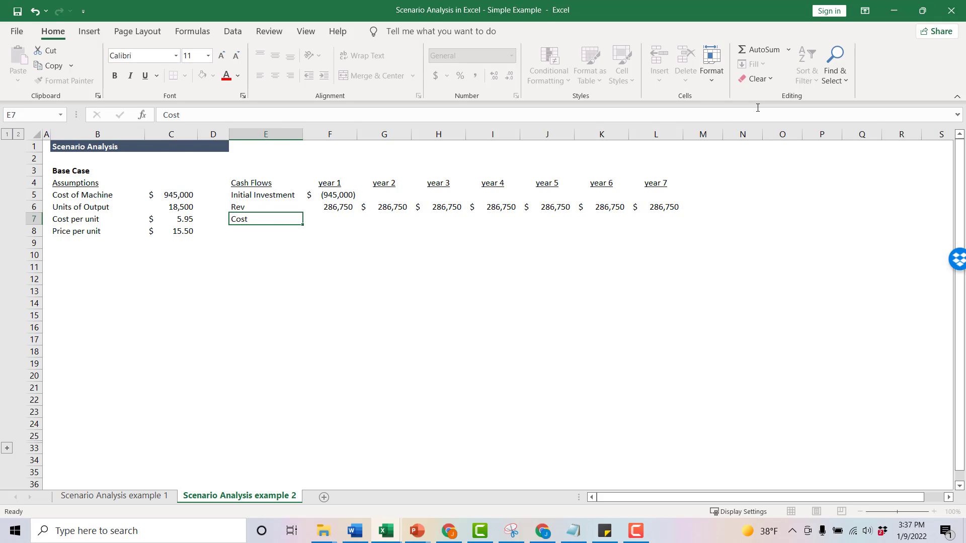
key("Tab")
type("=")
key("Left")
key("Left")
key("Left")
key("Up")
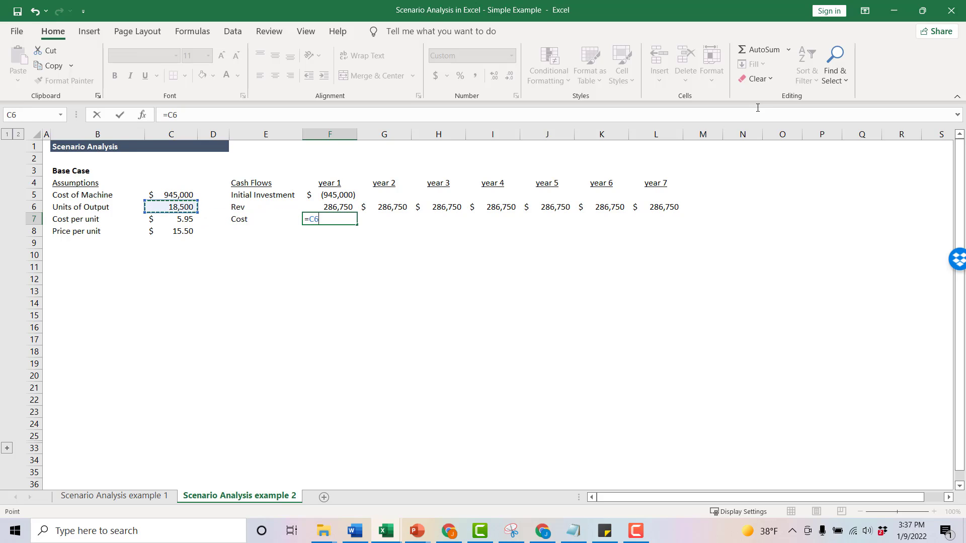
type("*-")
key("Left")
key("Left")
key("Left")
key("Return")
- Fill the year 1 cost formula across all seven years
key("Up")
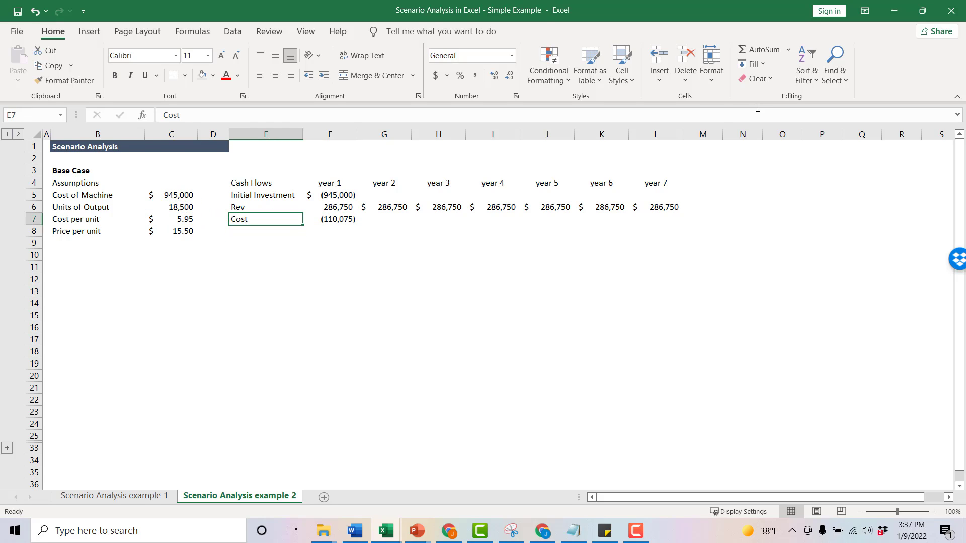
key("Right")
key("shift+Right")
key("shift+Right")
key("shift+Right")
key("shift+Right")
key("shift+Right")
key("shift+Right")
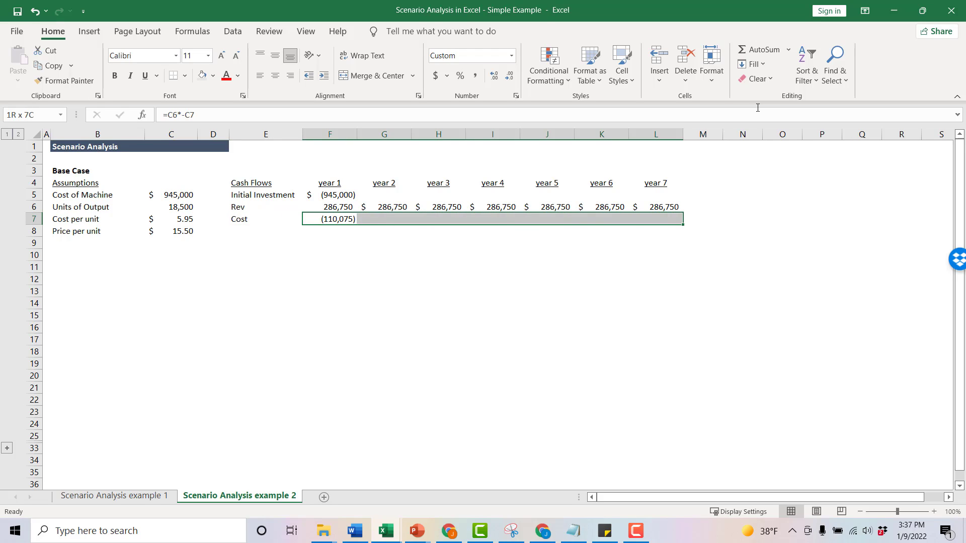
key("ctrl+r")
key("ctrl+q")
key("Escape")
- Re-link year 2 cost to =F7 and copy it through year 7
key("Right")
type("=")
key("Left")
key("Return")
key("Up")
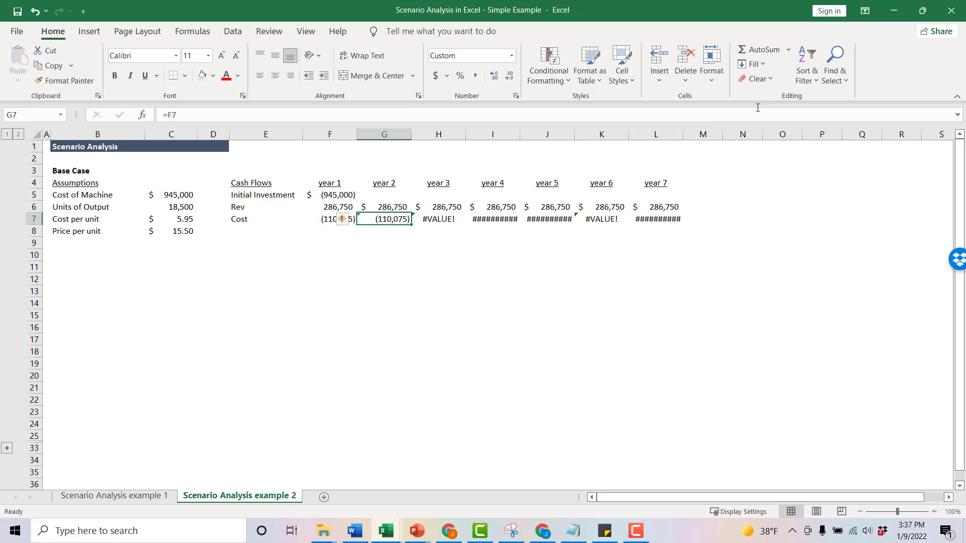
key("shift+Right")
key("shift+Right")
key("shift+Right")
key("shift+Right")
key("shift+Right")
key("ctrl+r")
key("Down")
- Add a 'Net Cash Flow' row with year 1 AutoSum =SUM(F5:F7)
key("Left")
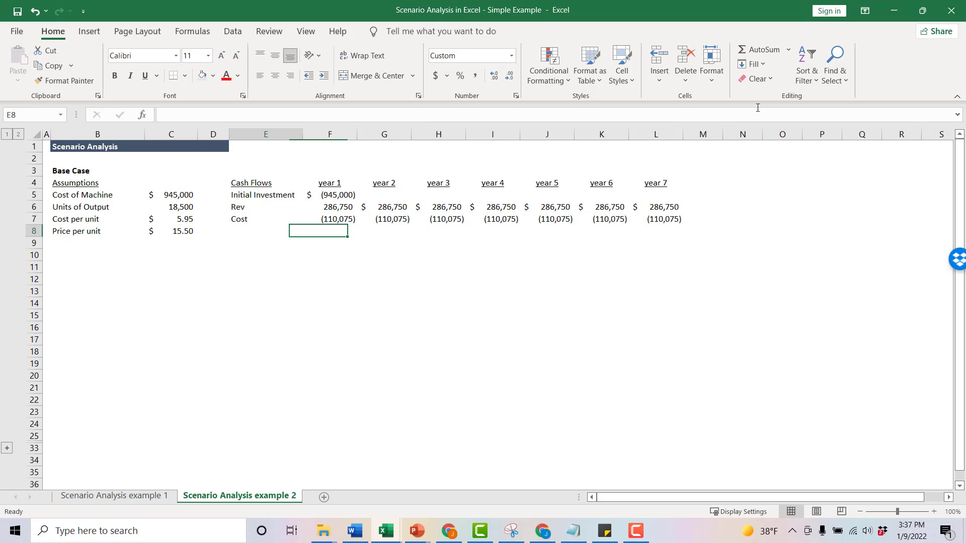
key("Left")
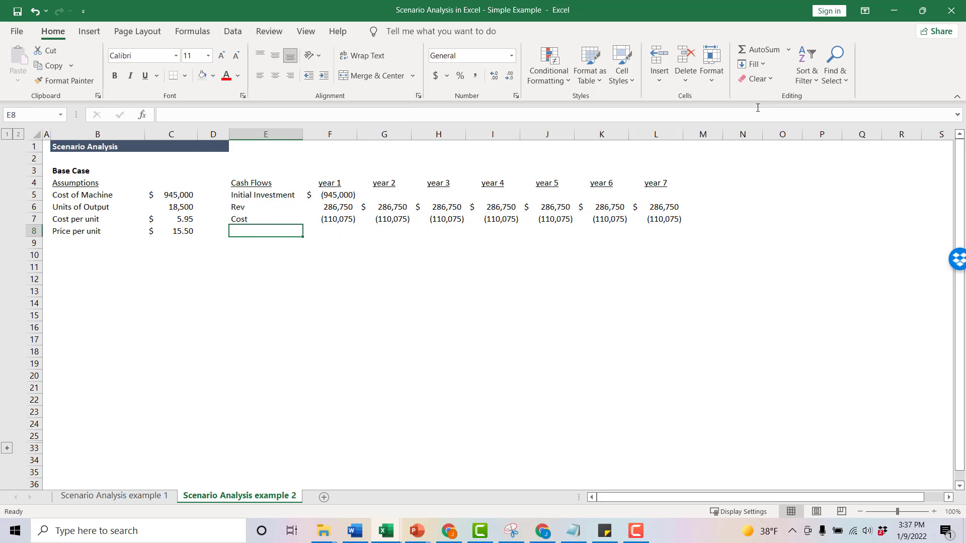
type("Net Cash Flow")
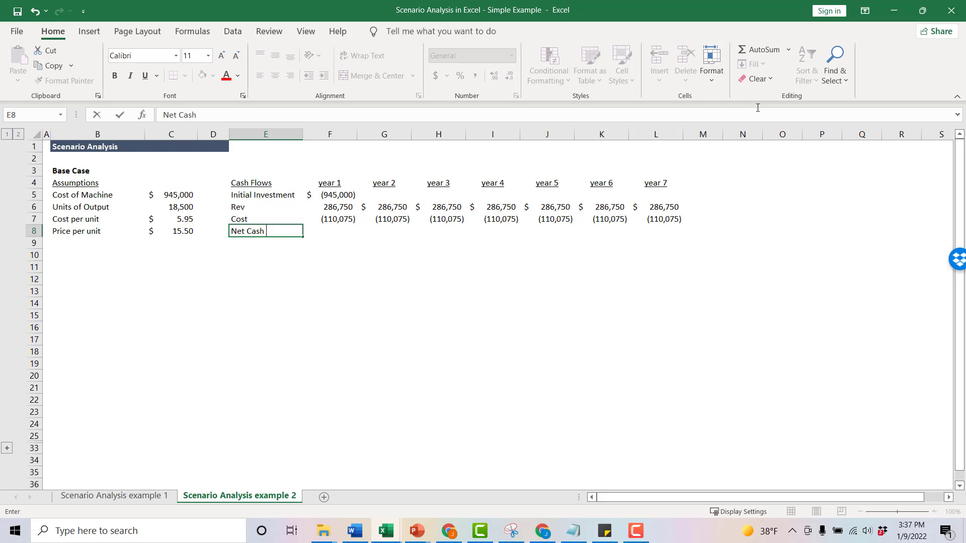
key("Tab")
key("alt+equal")
key("Return")
key("Up")
key("shift+Right")
key("shift+Right")
key("shift+Right")
key("shift+Right")
key("shift+Right")
key("shift+Right")
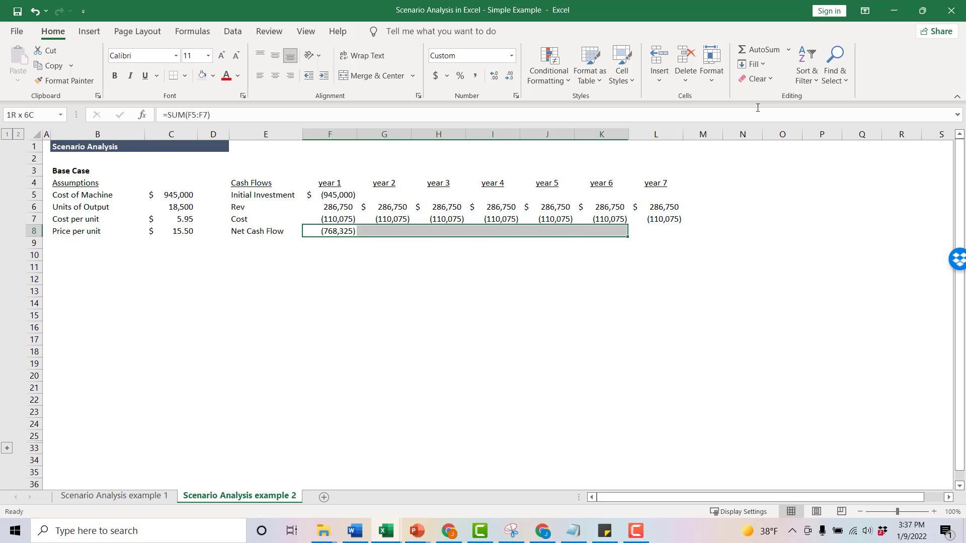
- Fill Net Cash Flow through year 7 and add an NPV row =NPV(10%,F8:L8)
key("ctrl+r")
key("Down")
key("Left")
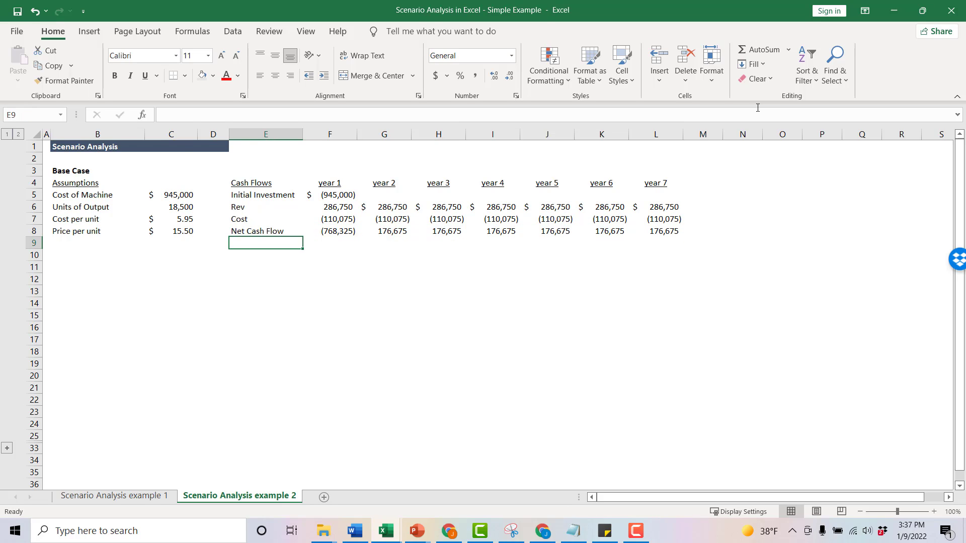
type("NPV")
key("Tab")
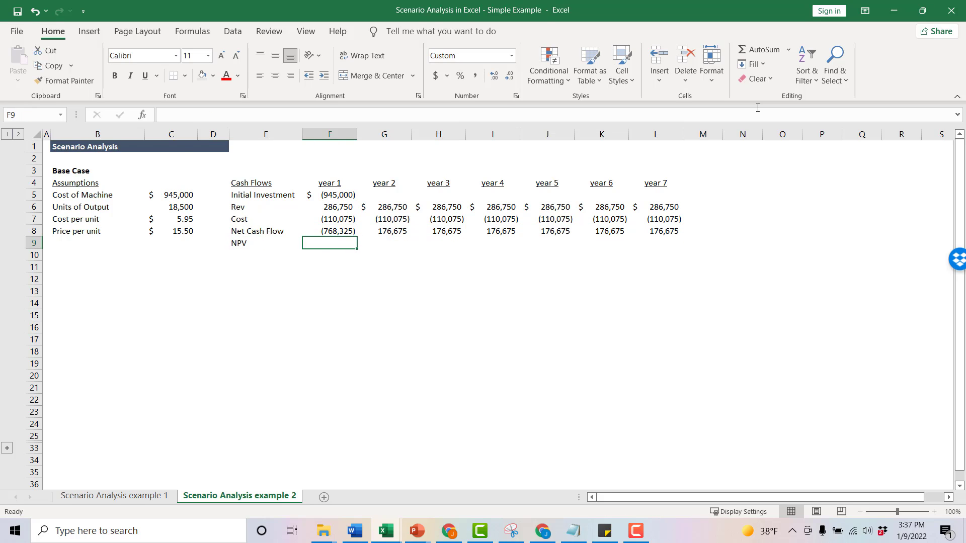
type("=npv(")
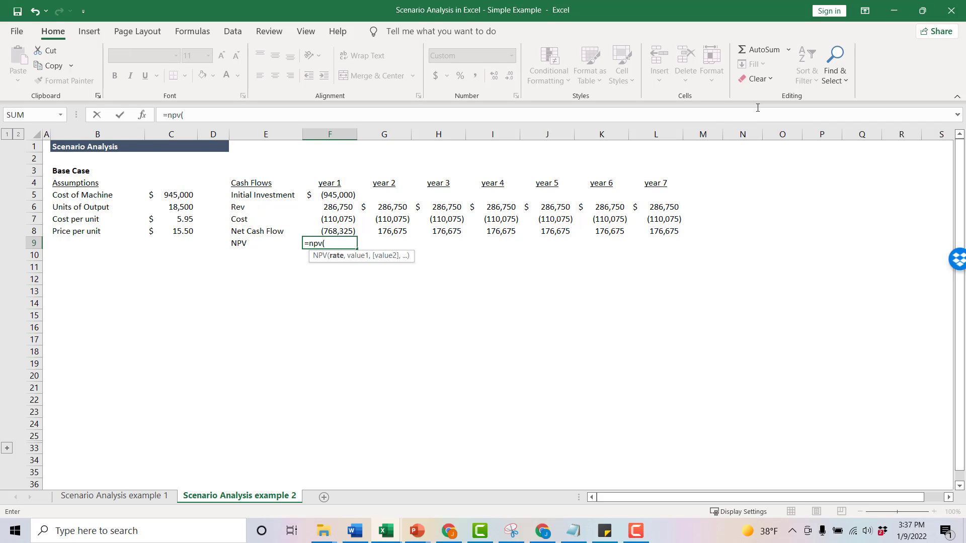
type("10%,")
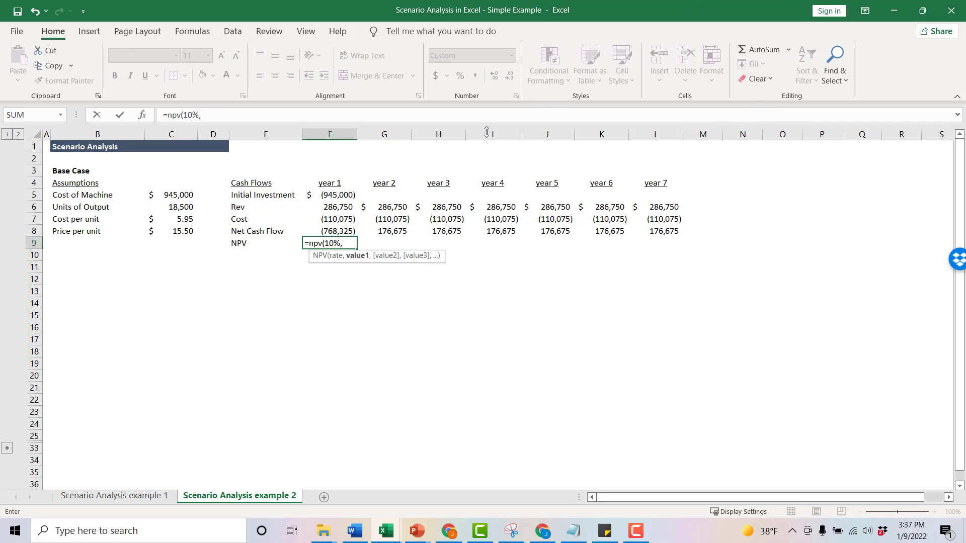
left_click_drag(347, 221, 664, 232)
key("Return")
key("Up")
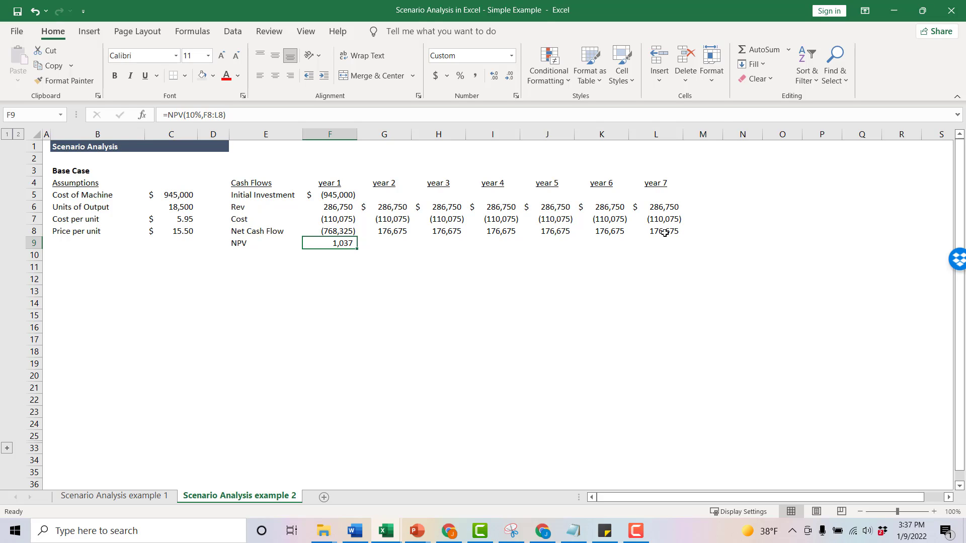
- Add an IRR row with =IRR(F8:L8,10%) below the NPV
key("Down")
key("Left")
type("IRR")
key("Tab")
type("=")
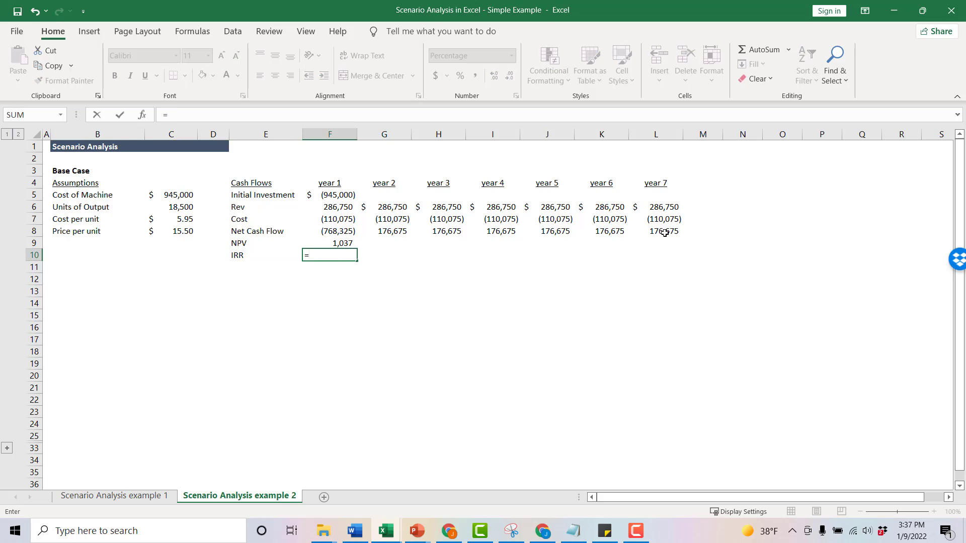
type("irr(")
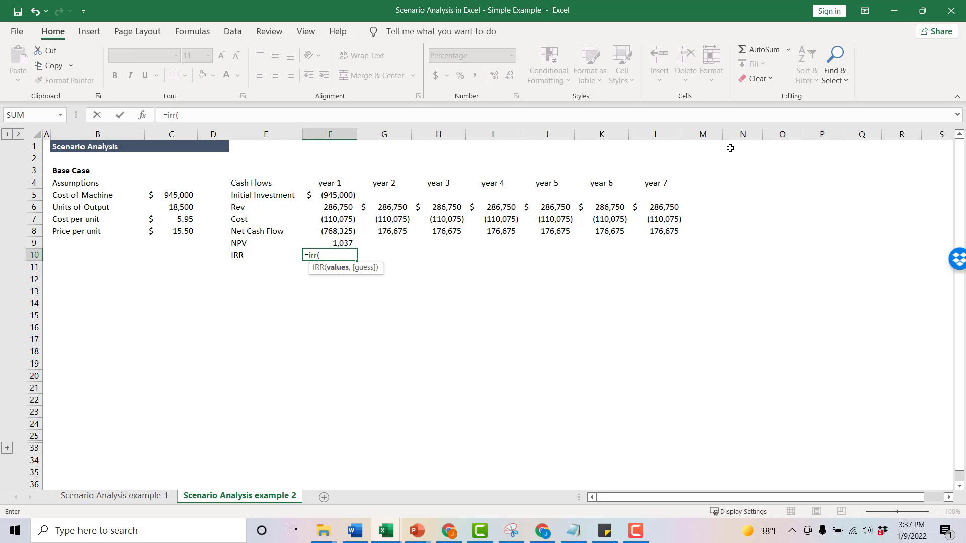
left_click_drag(329, 231, 665, 231)
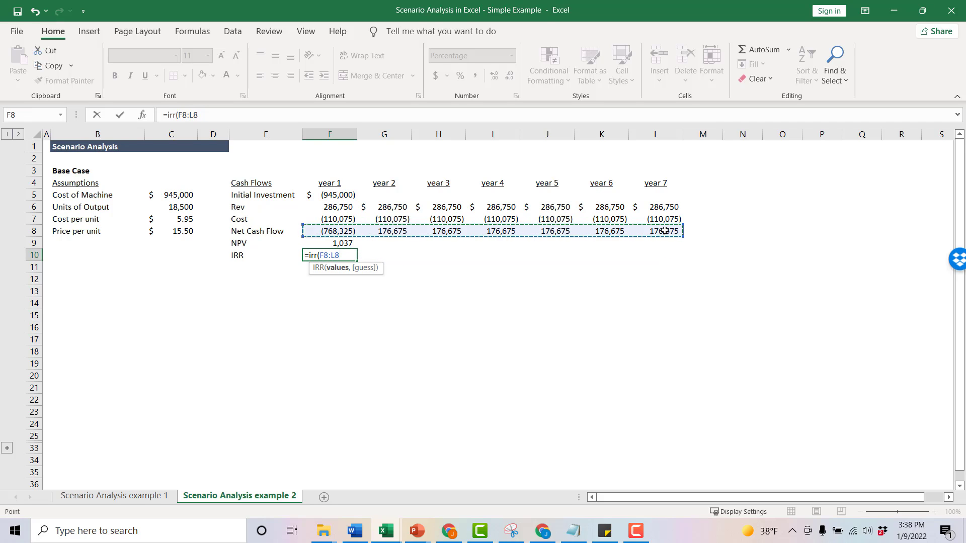
type(",")
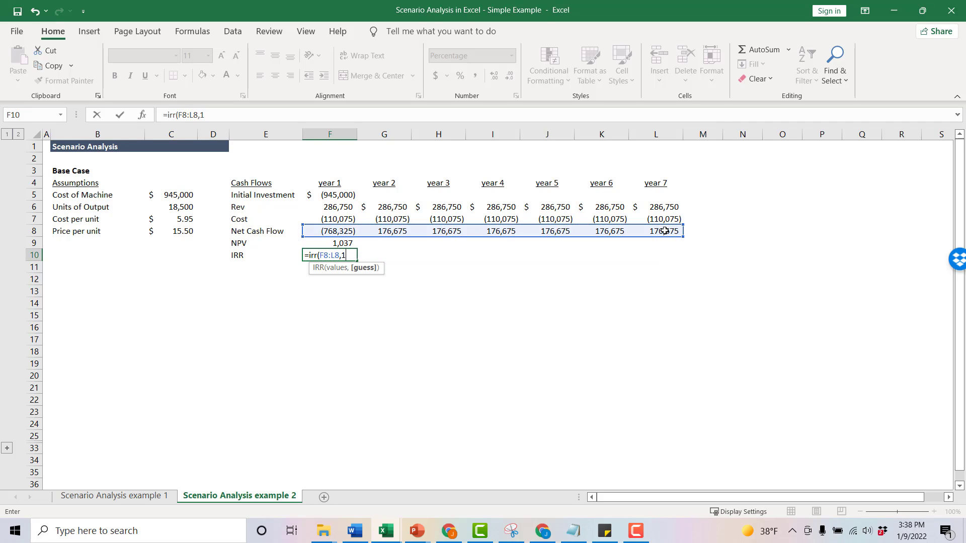
type("10%")
key("ctrl+Return")
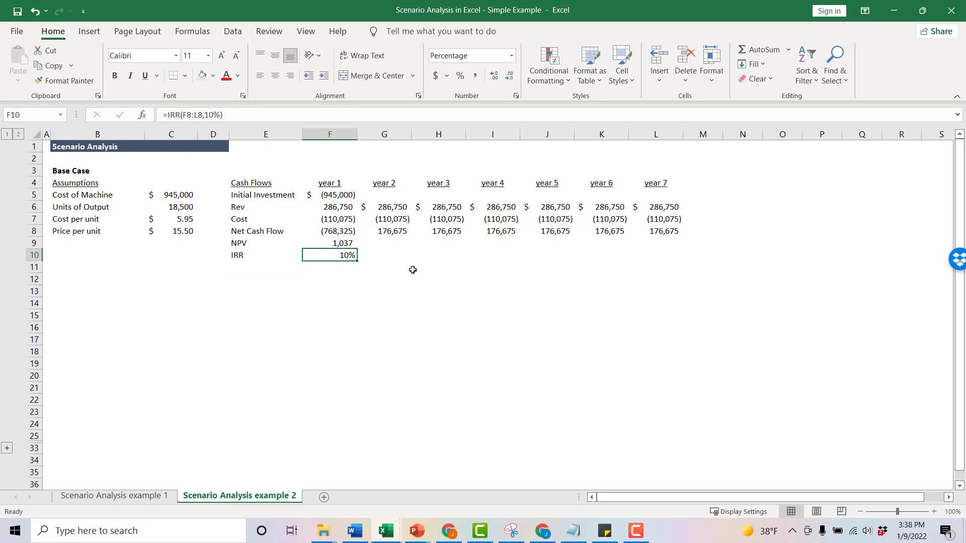
left_click_drag(70, 171, 653, 256)
- Paste a copy of the Base Case at row 13 and set its machine cost to 900,000
key("ctrl+c")
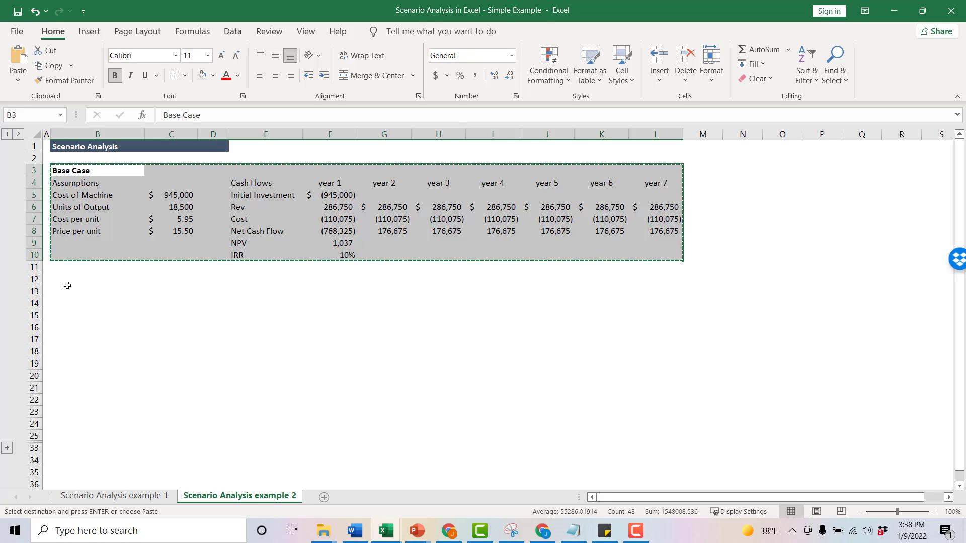
left_click(70, 288)
key("ctrl+v")
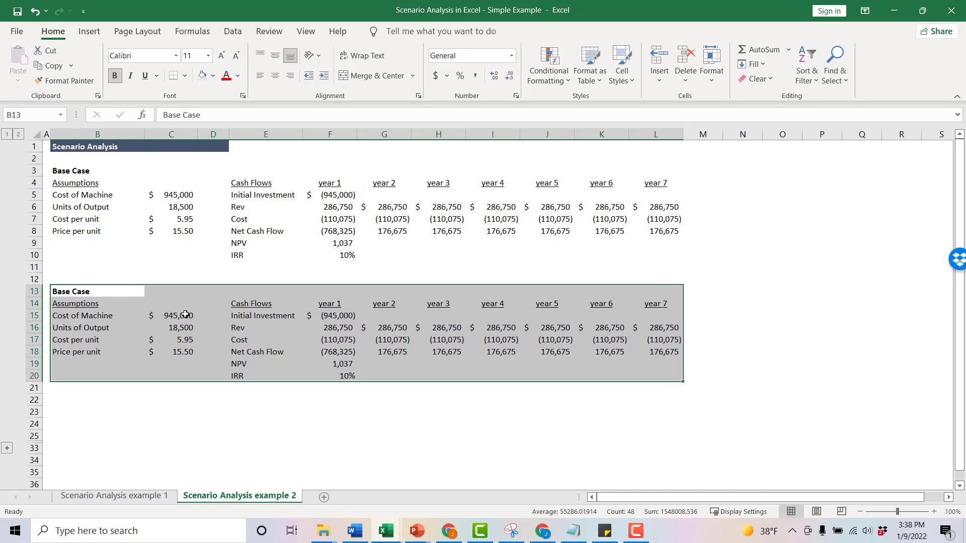
left_click_drag(184, 317, 271, 327)
left_click(184, 317)
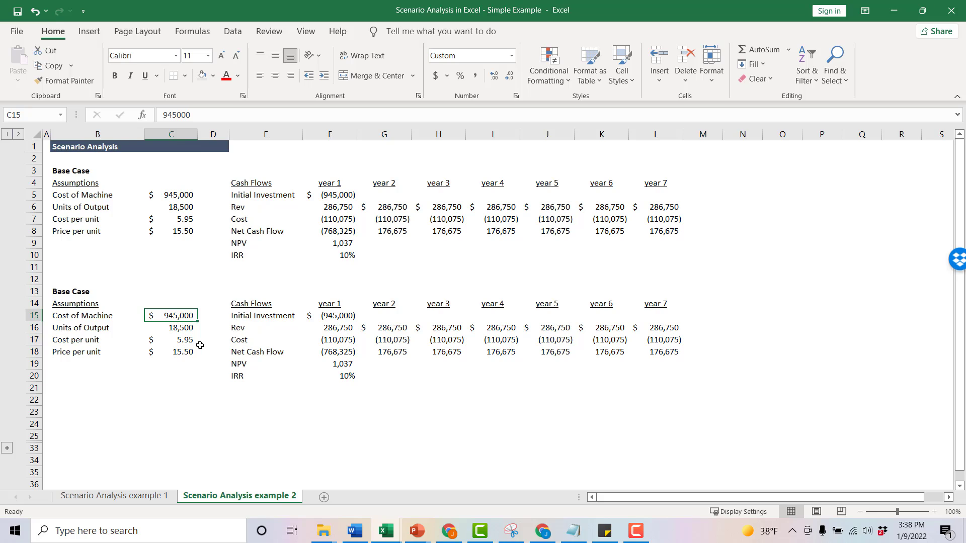
type("900")
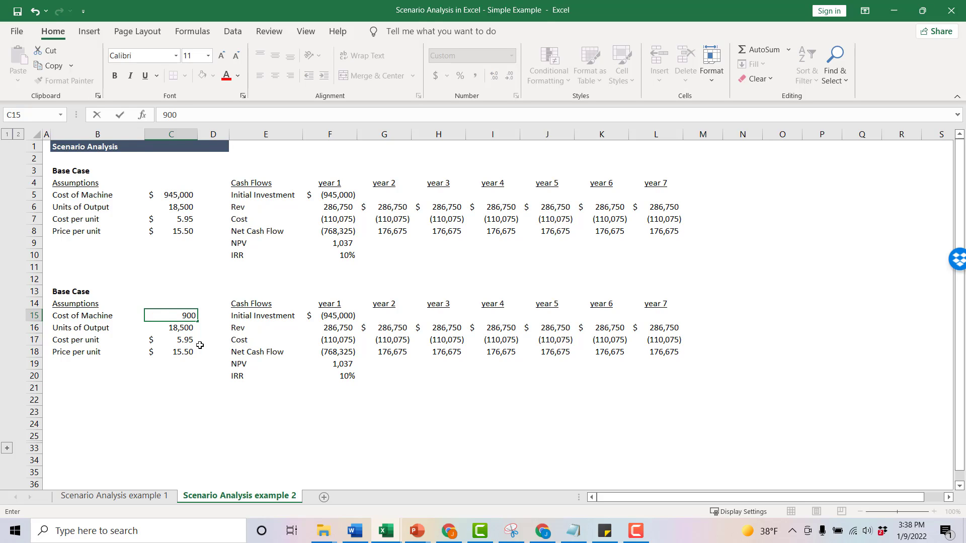
type(",000")
key("Return")
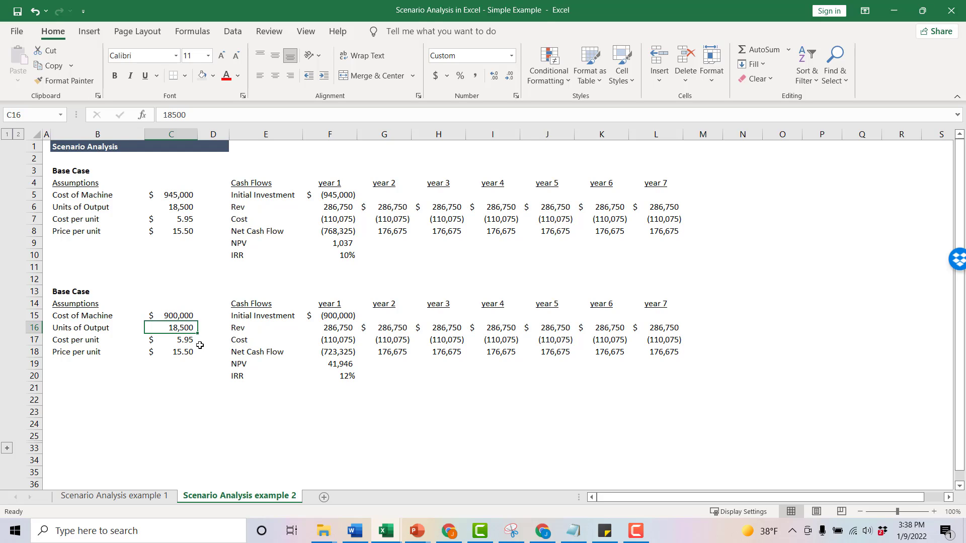
- Set the copy's cost per unit to 5.25 and price per unit to 16
key("Return")
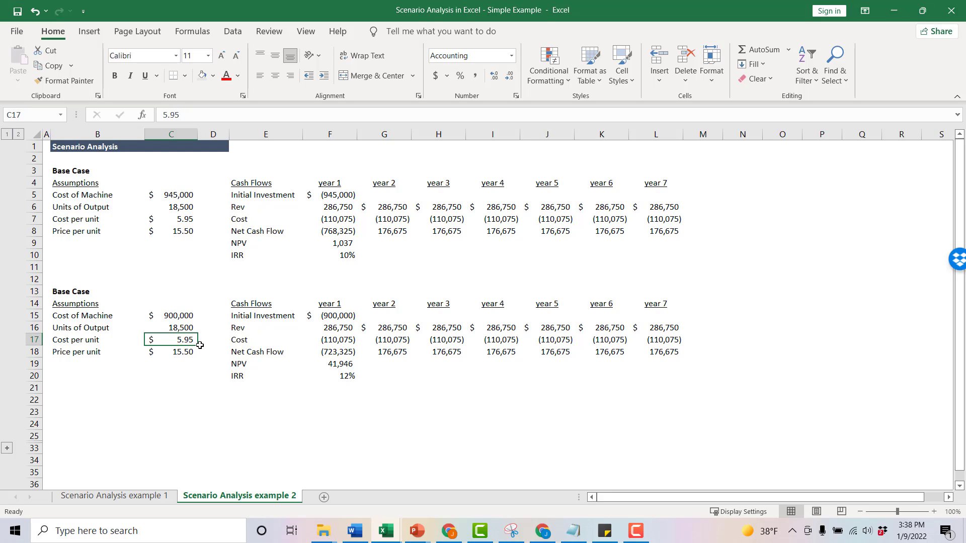
type("5.25")
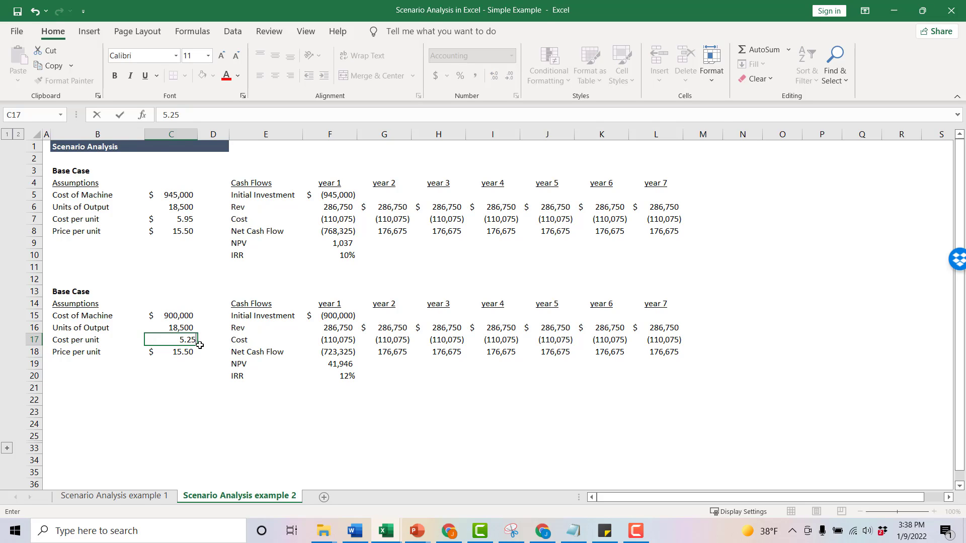
key("Return")
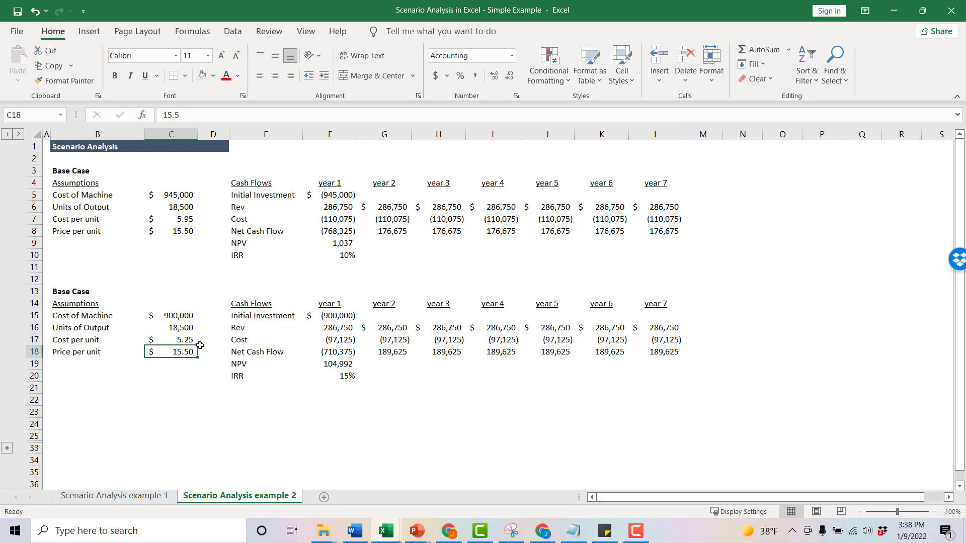
type("16")
key("Return")
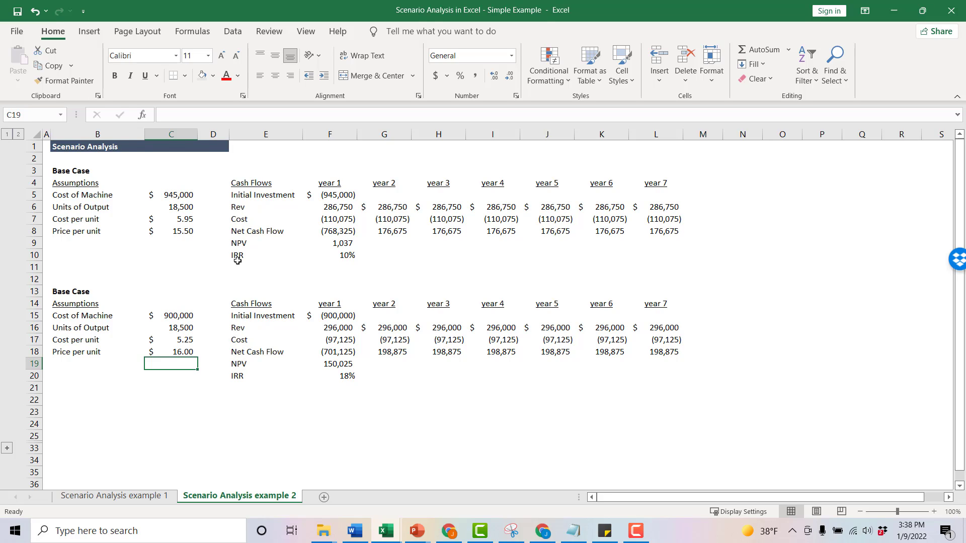
left_click_drag(235, 244, 326, 255)
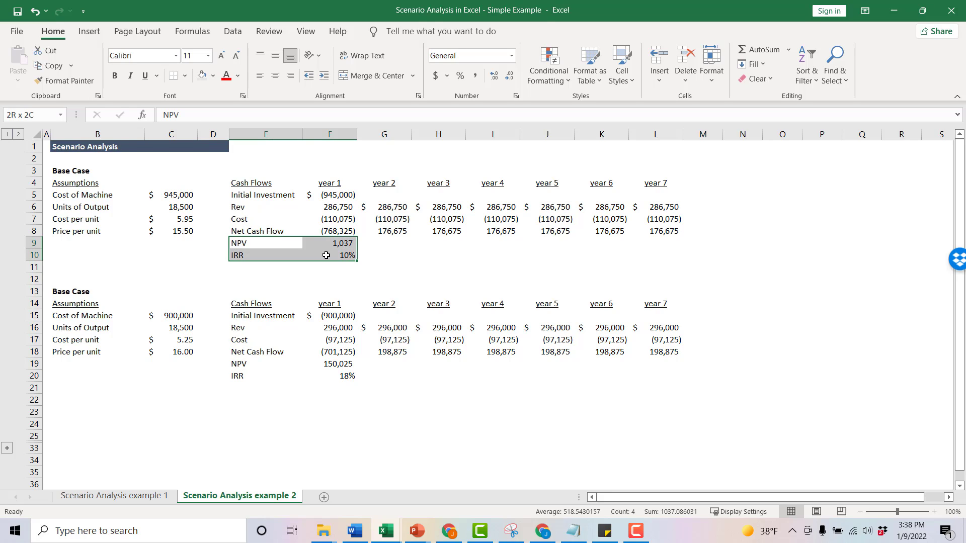
- Shade the second scenario's NPV and IRR rows light grey
left_click_drag(237, 364, 342, 376)
left_click(202, 75)
left_click(340, 364)
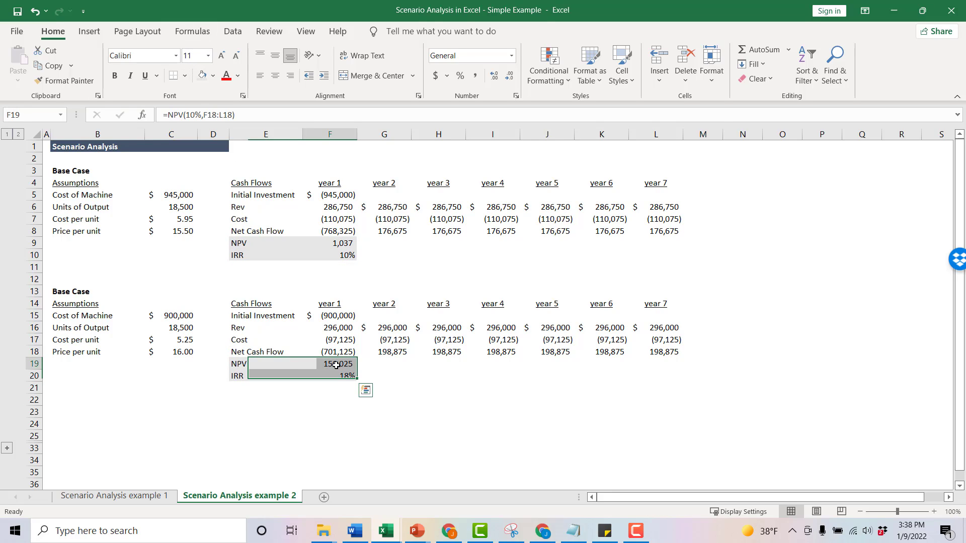
left_click(344, 379)
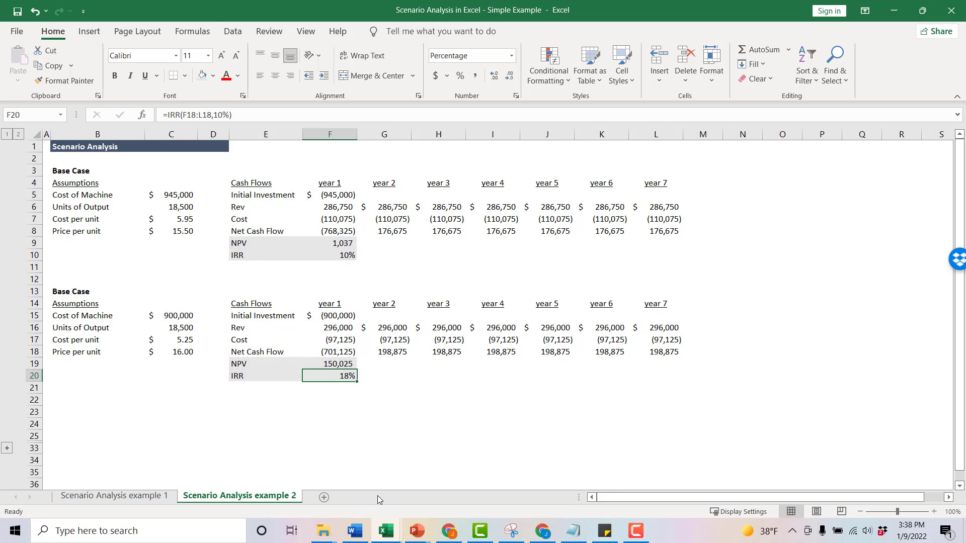
- Retitle the second scenario heading in B13 'Upside Case'
left_click(73, 292)
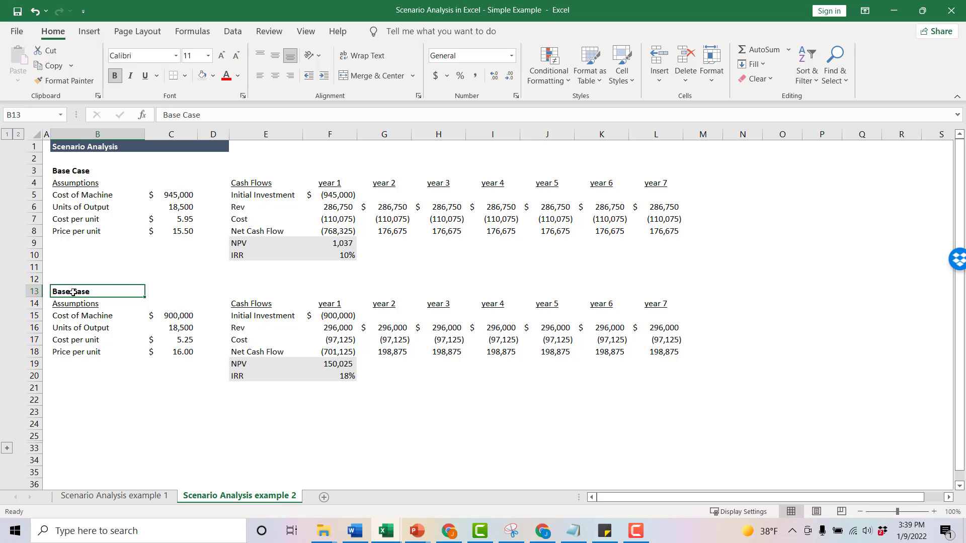
type("Upside Case")
key("Return")
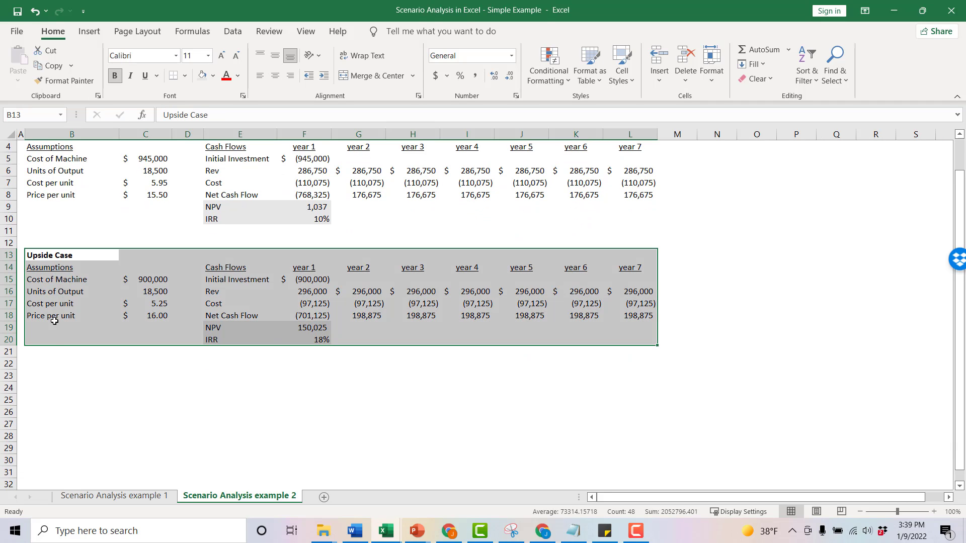
- Paste the Upside Case block at B24 and retitle it 'Downside Case'
key("ctrl+c")
left_click(42, 386)
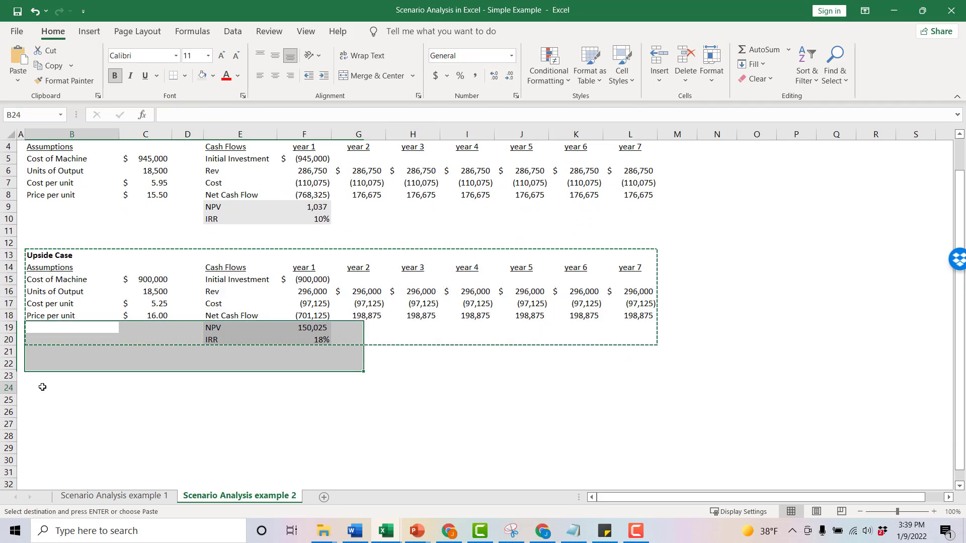
key("ctrl+v")
left_click(48, 387)
type("Down")
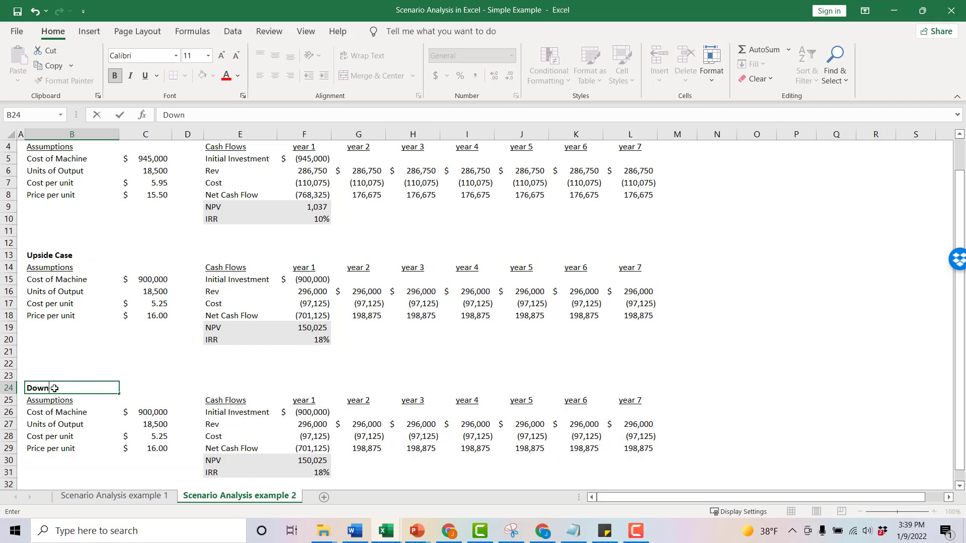
type("side Case")
key("Return")
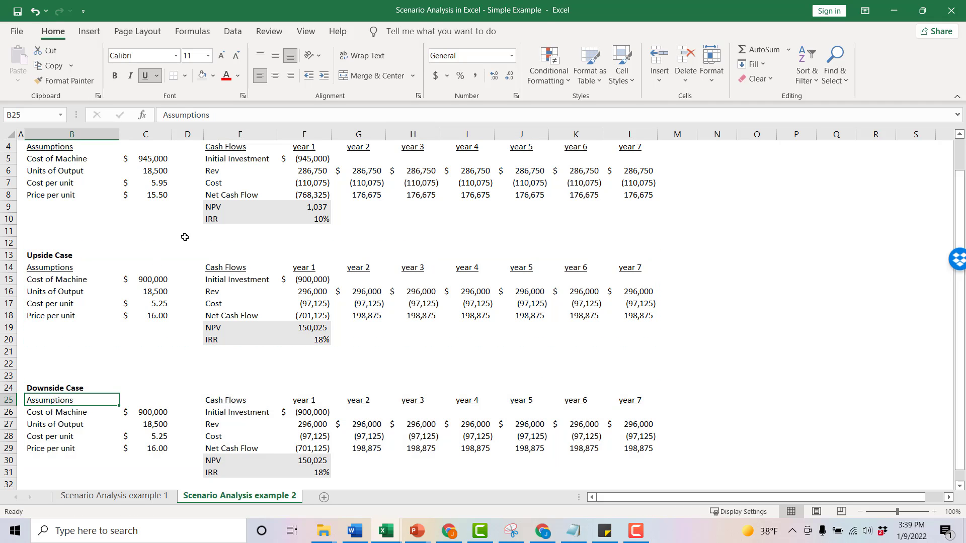
- Set the downside machine cost to 945,000, cost per unit 6.25 and price 15.50
scroll(179, 254, "down", 1)
left_click(155, 381)
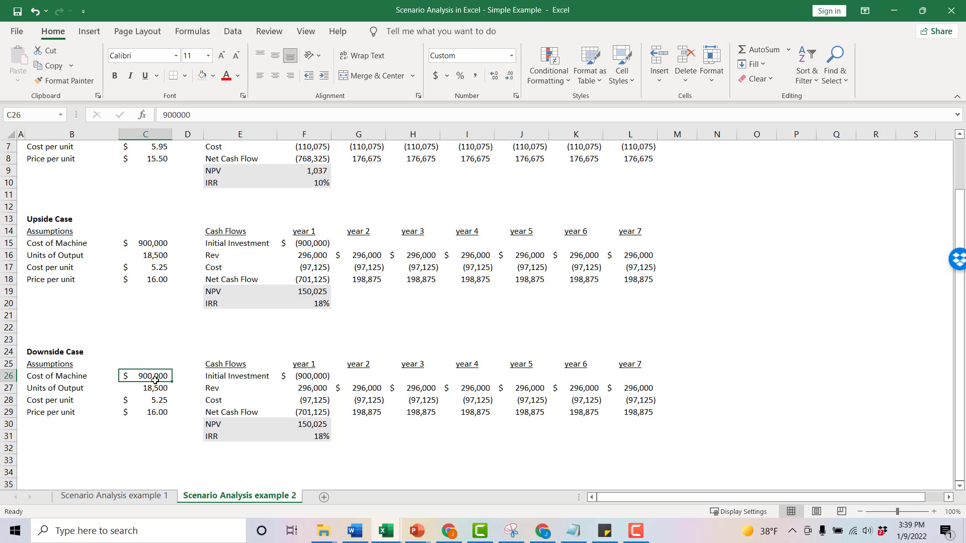
type("945000")
key("Return")
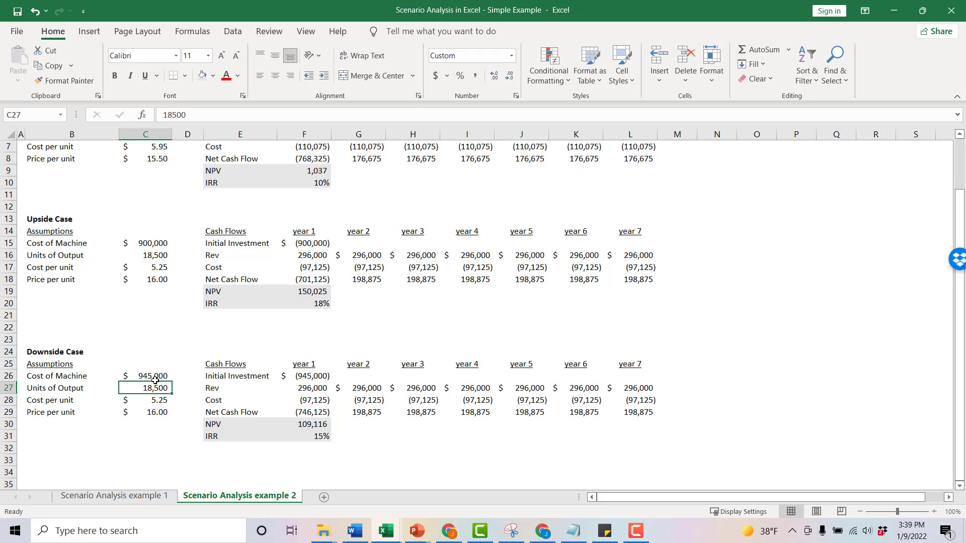
key("Down")
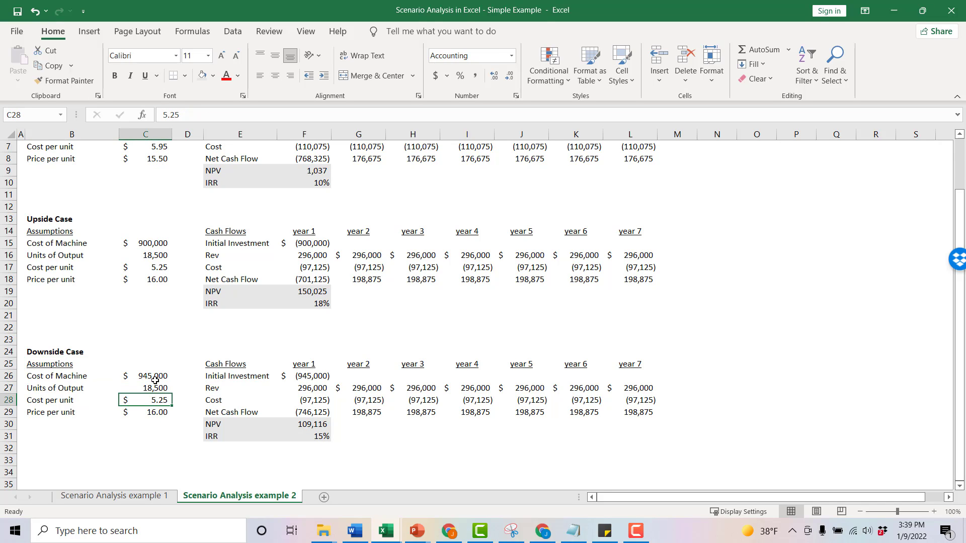
type("6.25")
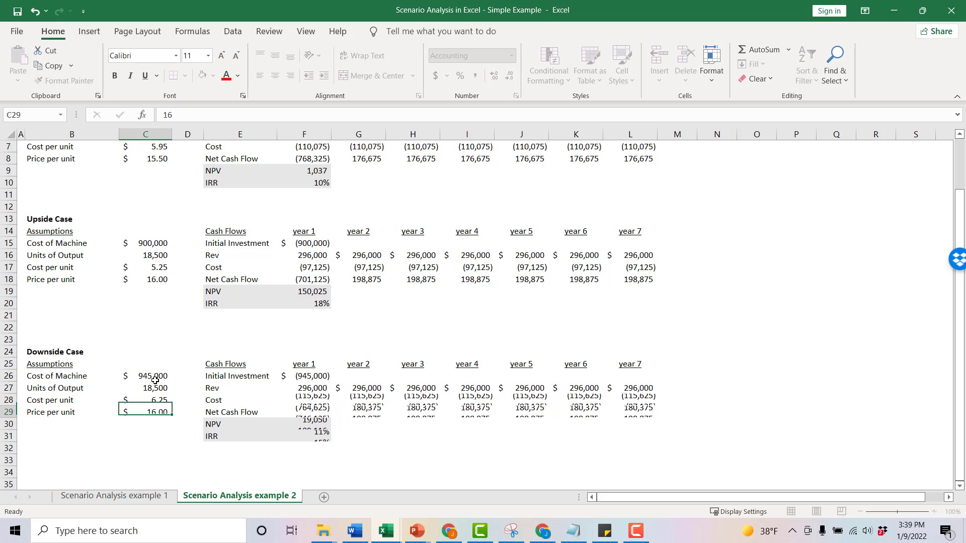
key("Return")
type("15.50")
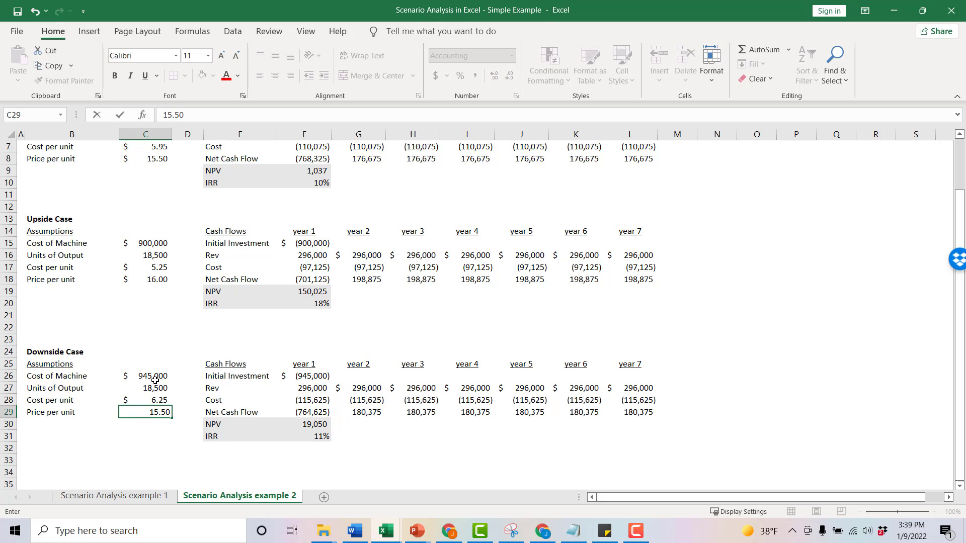
key("Return")
scroll(208, 352, "up", 1)
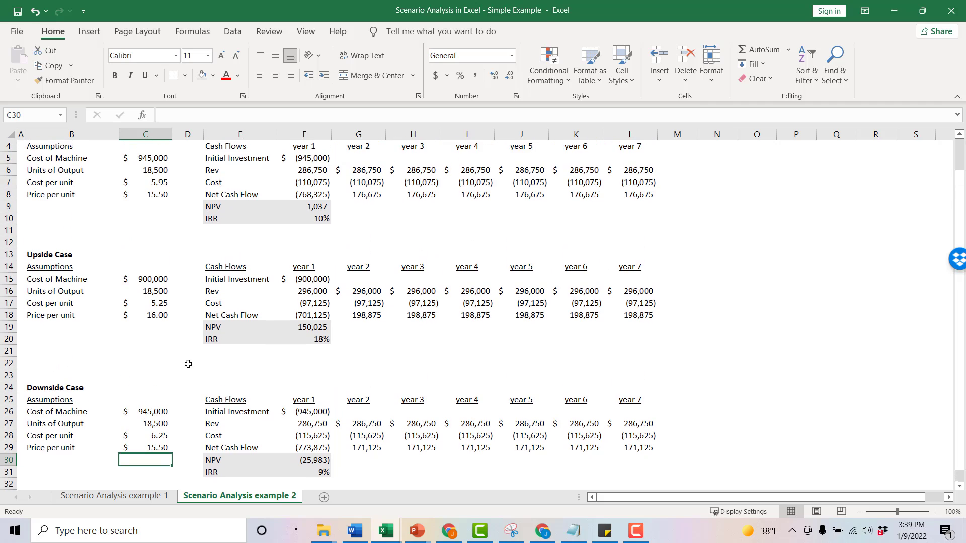
scroll(208, 352, "down", 1)
left_click(314, 424)
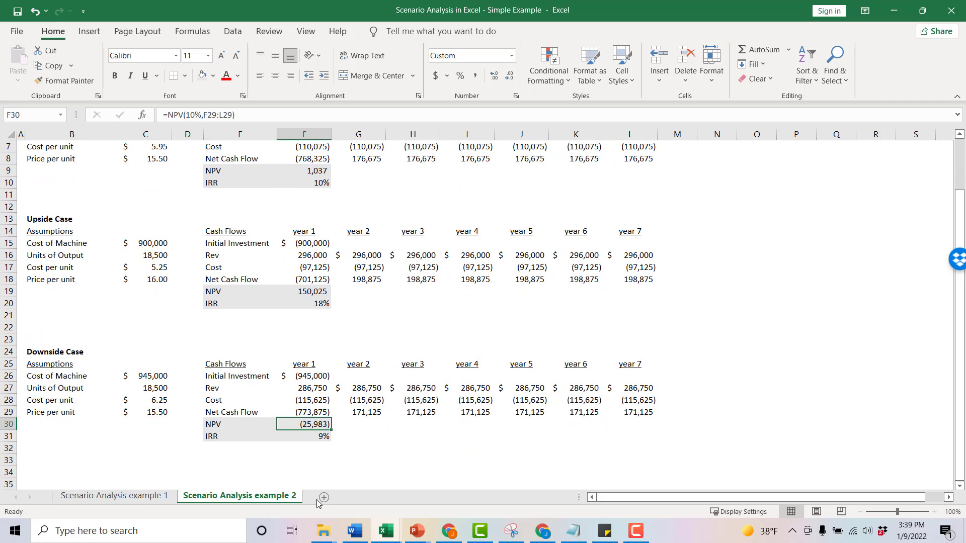
left_click(318, 436)
left_click(319, 425)
scroll(406, 427, "up", 1)
scroll(476, 294, "down", 1)
scroll(476, 294, "up", 1)
left_click_drag(34, 257, 606, 341)
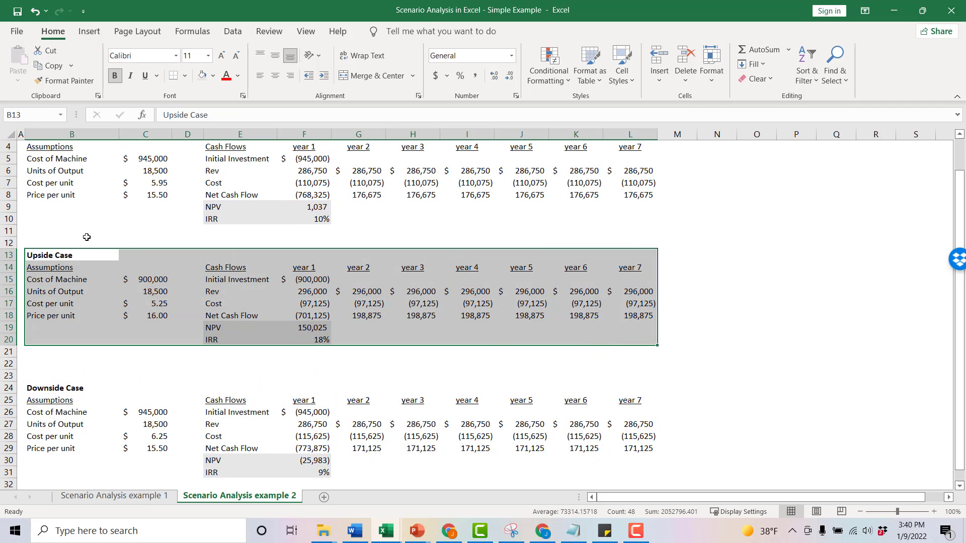
left_click(285, 252)
left_click_drag(633, 401, 76, 472)
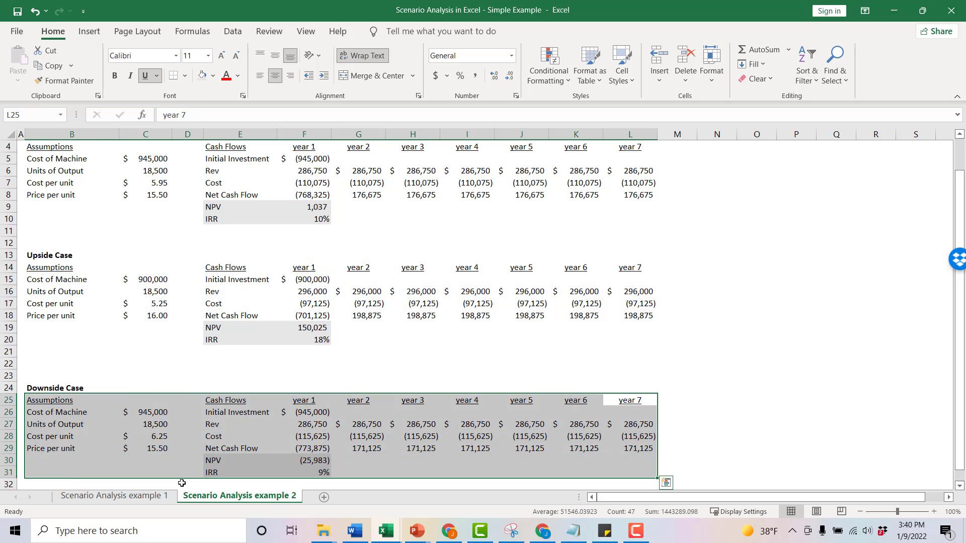
left_click(318, 469)
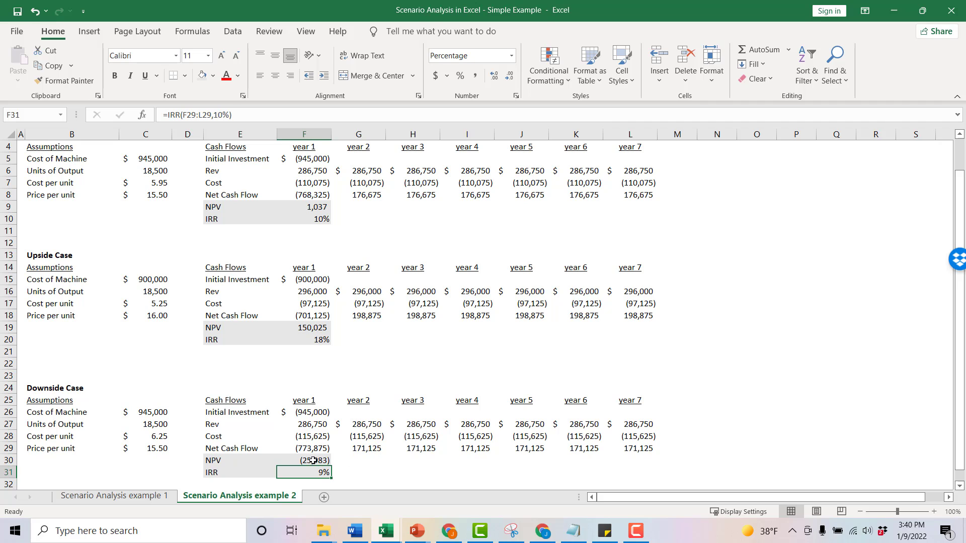
scroll(346, 461, "up", 1)
left_click_drag(46, 170, 636, 377)
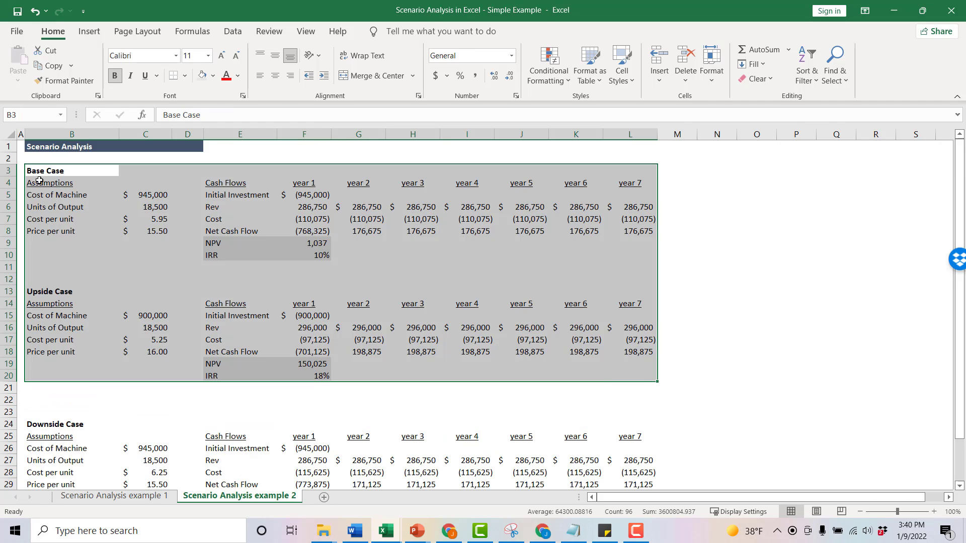
left_click_drag(50, 291, 629, 389)
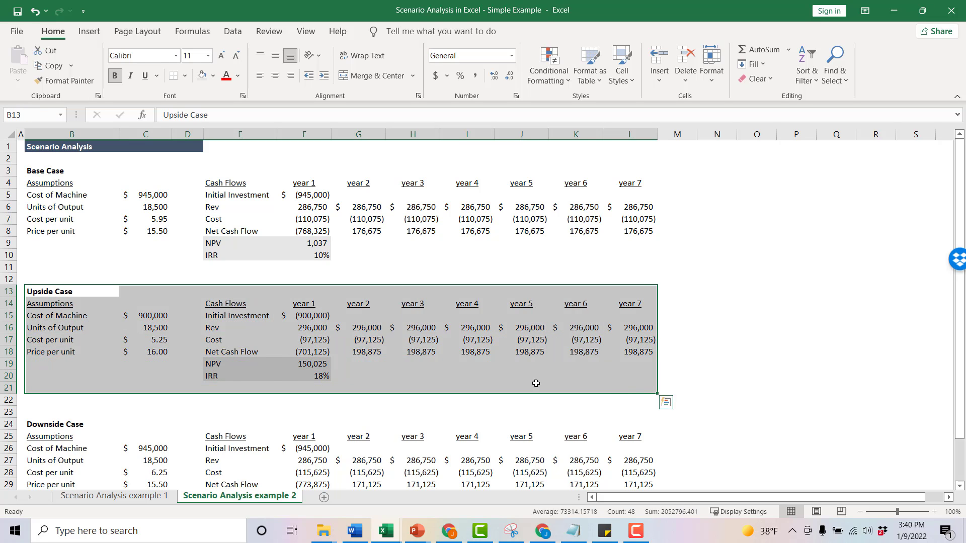
left_click(287, 378)
left_click(301, 356)
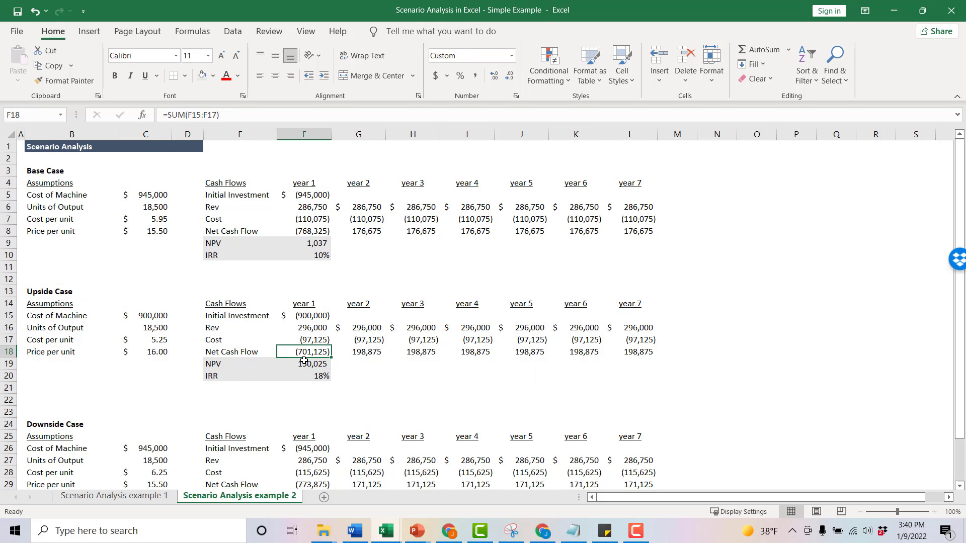
left_click(304, 361)
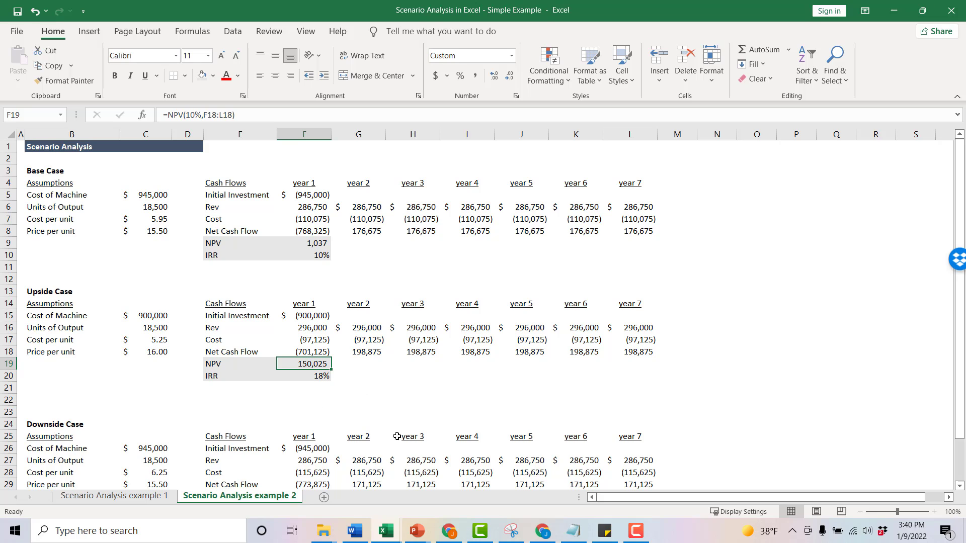
scroll(380, 340, "down", 1)
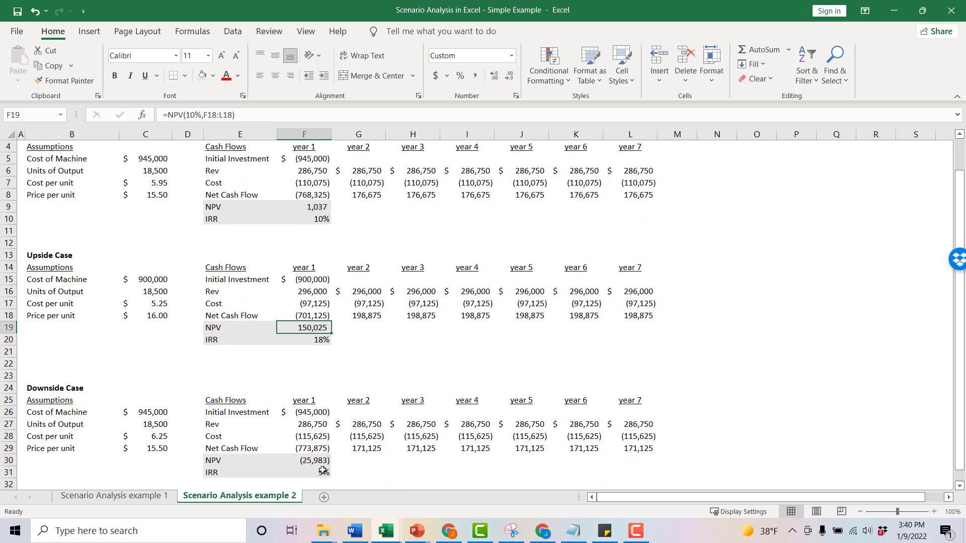